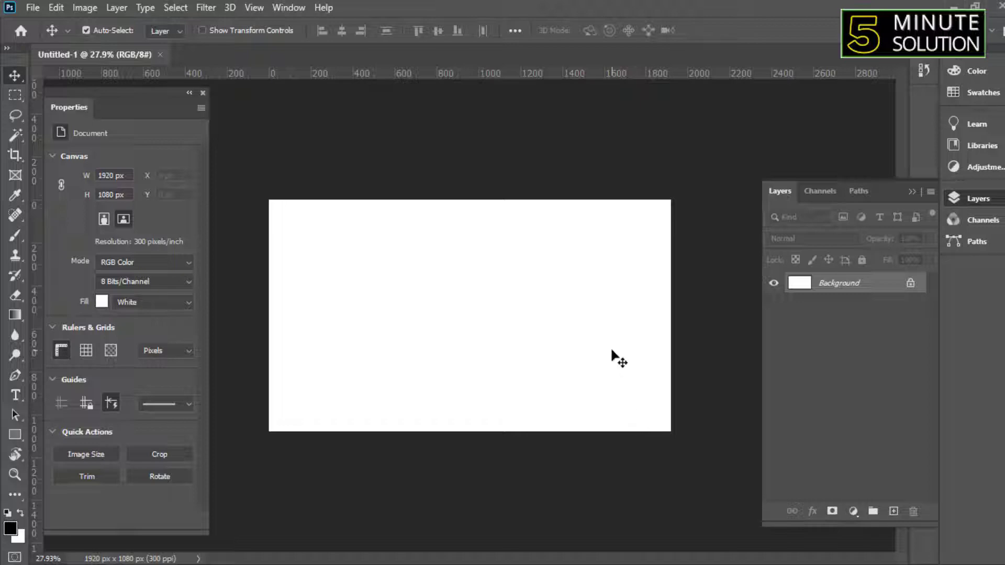
- Place the gameplay screenshot on the canvas and marquee-select its CALL OF DUTY MOBILE logo
{"action": "left_click_drag", "start_coordinate": [600, 329], "coordinate": [491, 343]}
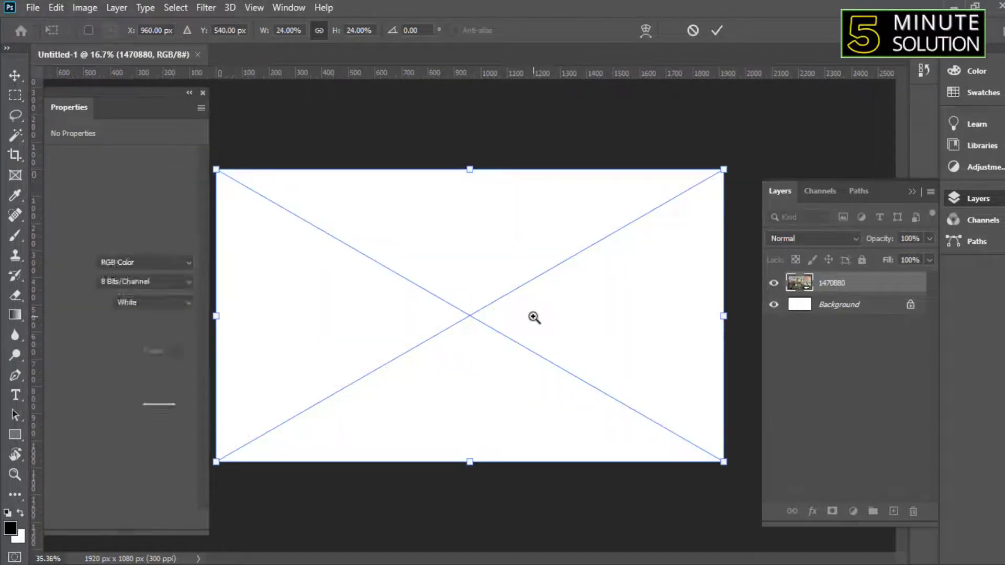
{"action": "scroll", "coordinate": [526, 252], "scroll_direction": "down", "scroll_amount": 3}
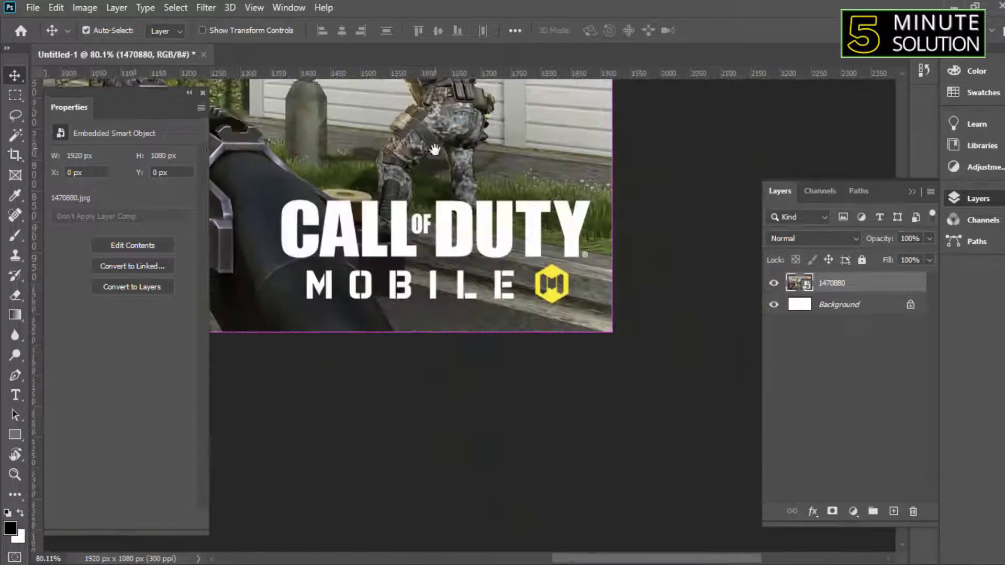
{"action": "key", "text": "m"}
{"action": "left_click_drag", "start_coordinate": [274, 195], "coordinate": [592, 308]}
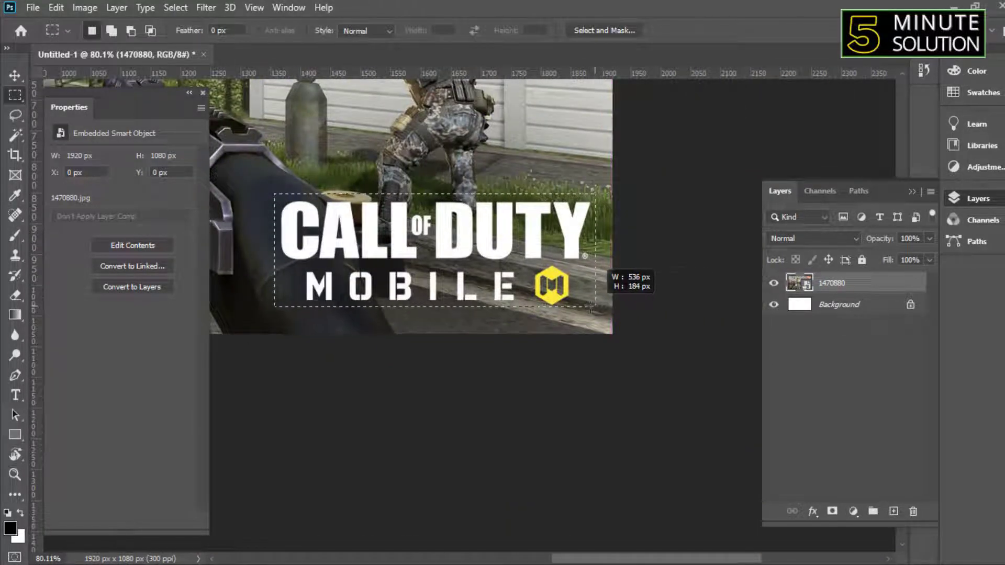
- Rasterize the screenshot layer and feather the logo selection by 5 pixels
{"action": "left_click", "coordinate": [220, 30]}
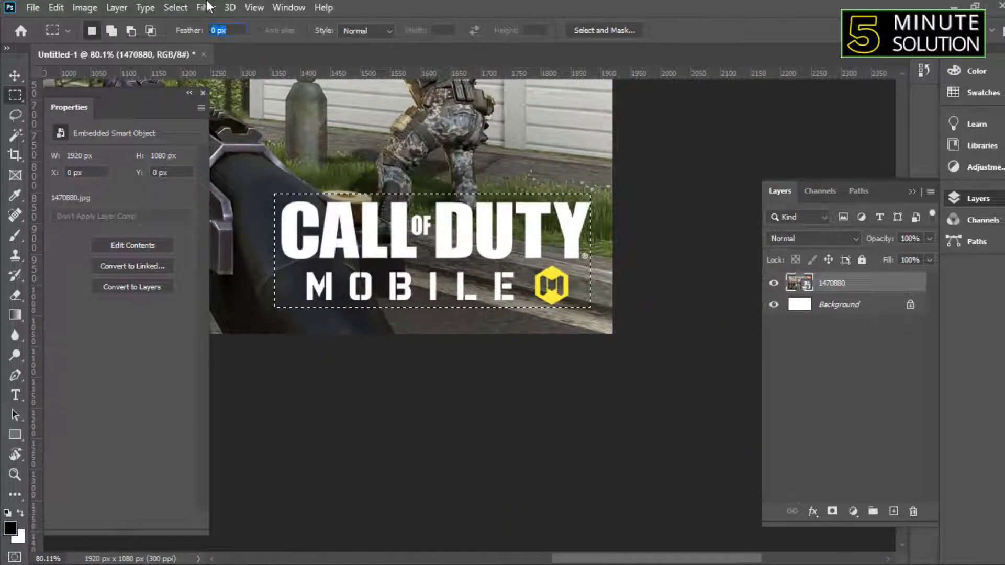
{"action": "right_click", "coordinate": [882, 291]}
{"action": "left_click", "coordinate": [741, 283]}
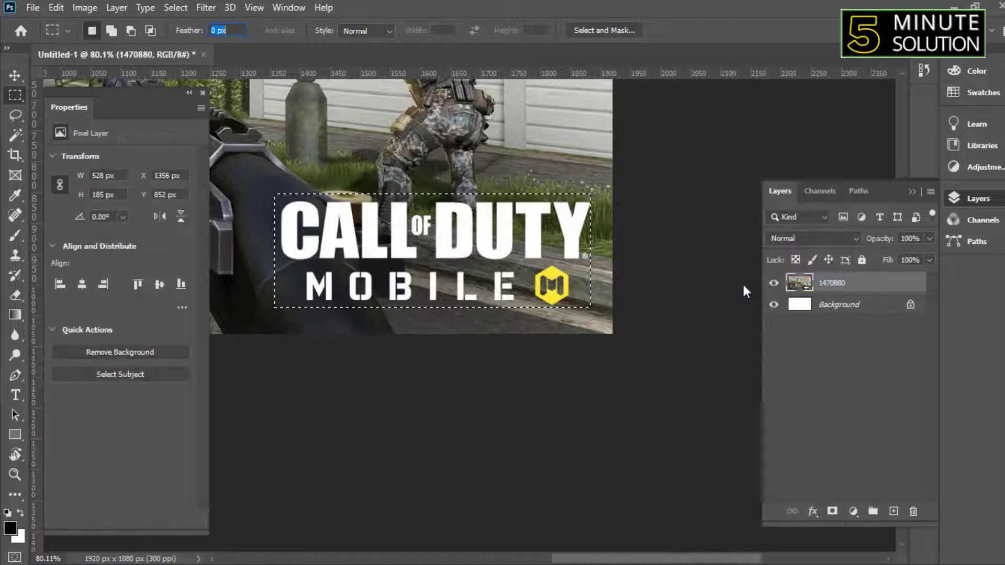
{"action": "left_click", "coordinate": [825, 387]}
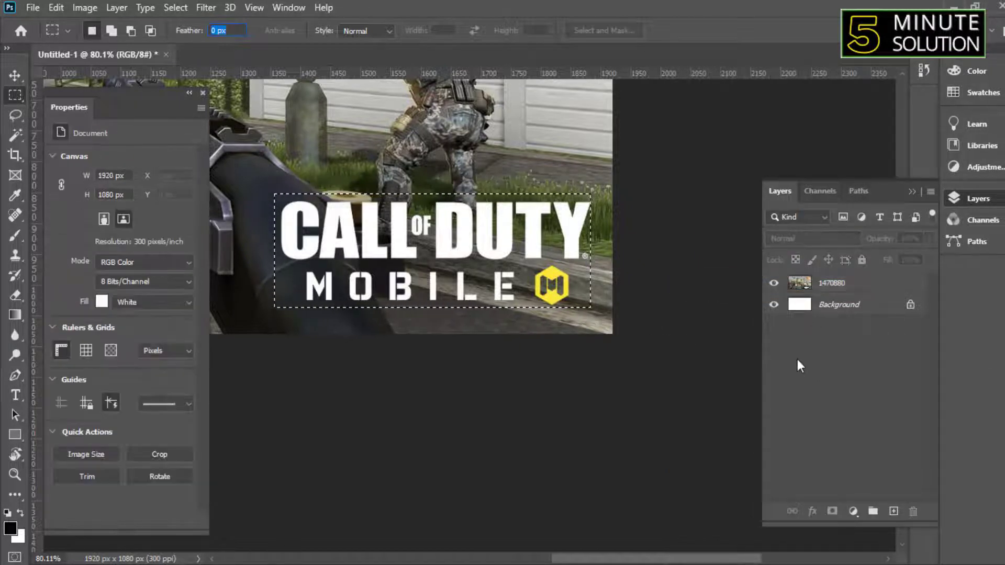
{"action": "key", "text": "shift"}
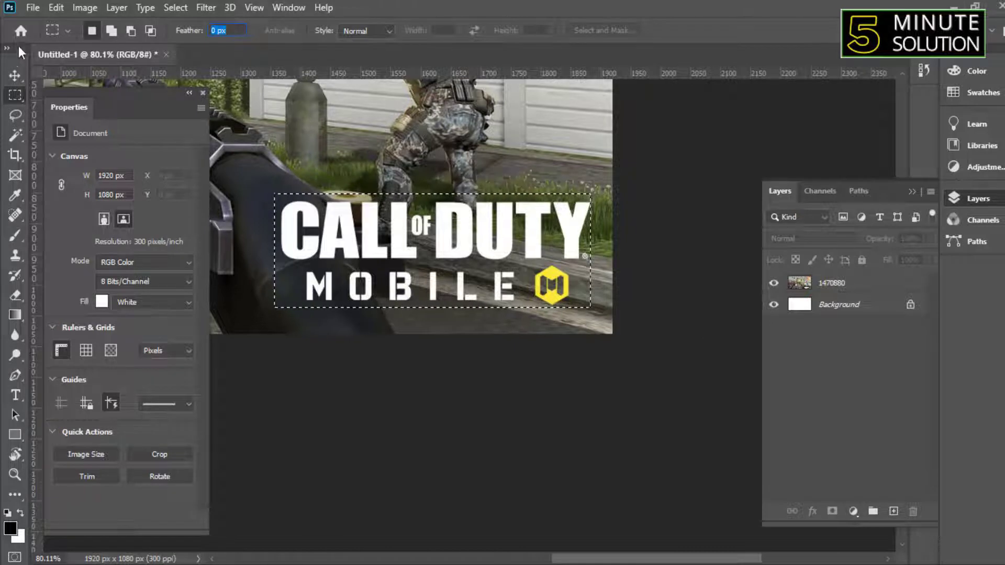
{"action": "key", "text": "shift+F6"}
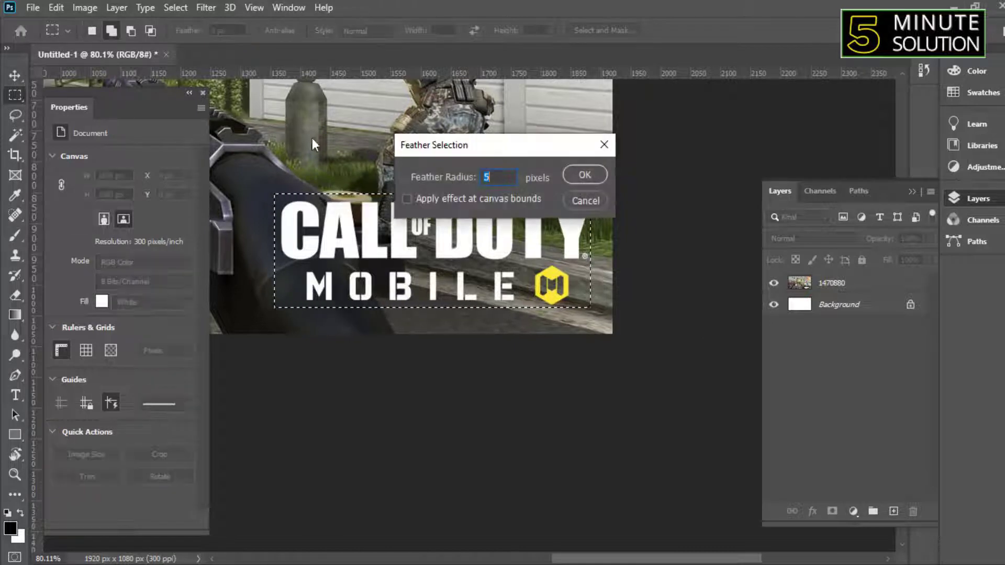
{"action": "key", "text": "Return"}
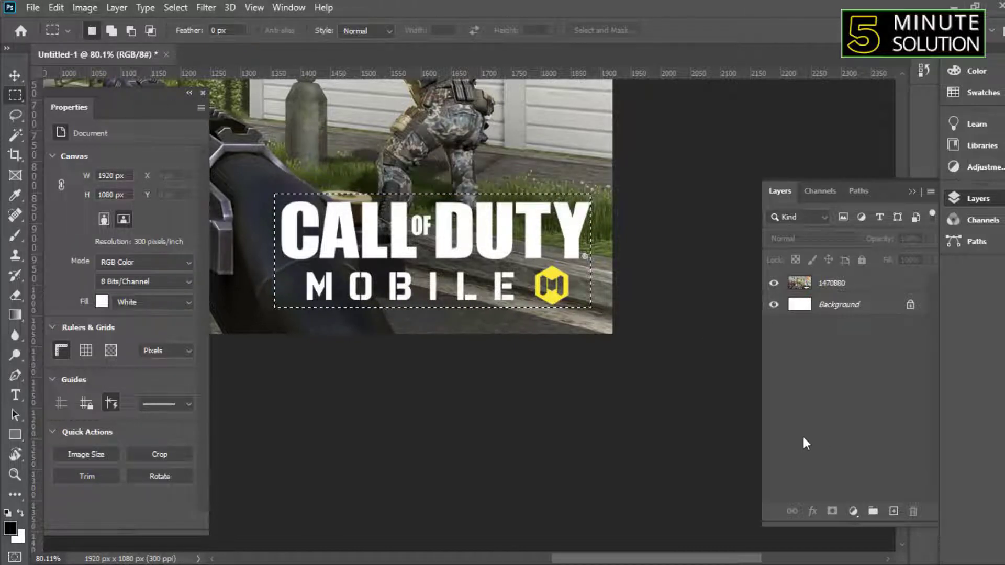
{"action": "key", "text": "shift+F6"}
{"action": "key", "text": "Return"}
- Content-Aware fill the logo area, deselect, and fit the image on screen
{"action": "left_click", "coordinate": [85, 8]}
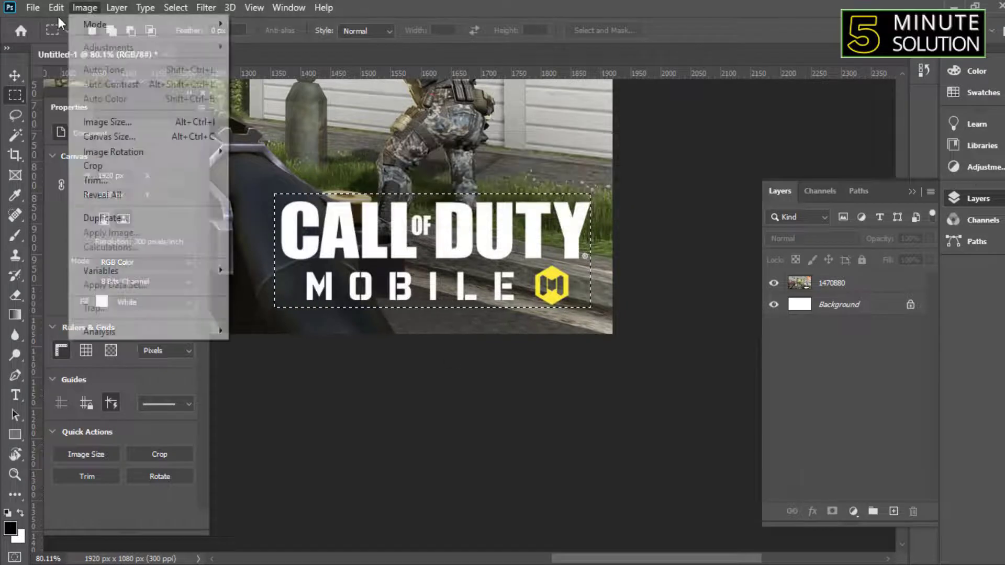
{"action": "left_click", "coordinate": [873, 290]}
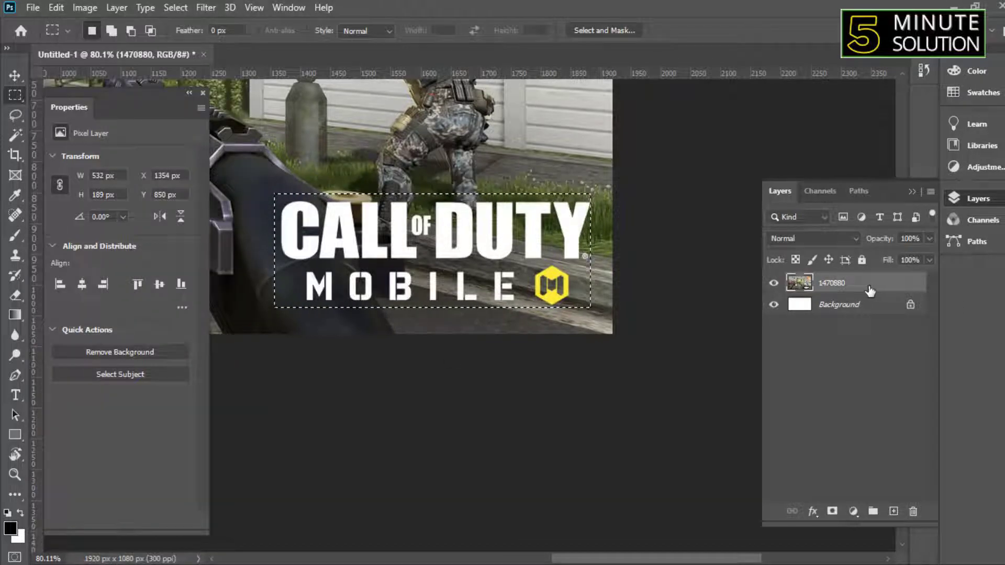
{"action": "key", "text": "shift+F5"}
{"action": "key", "text": "Return"}
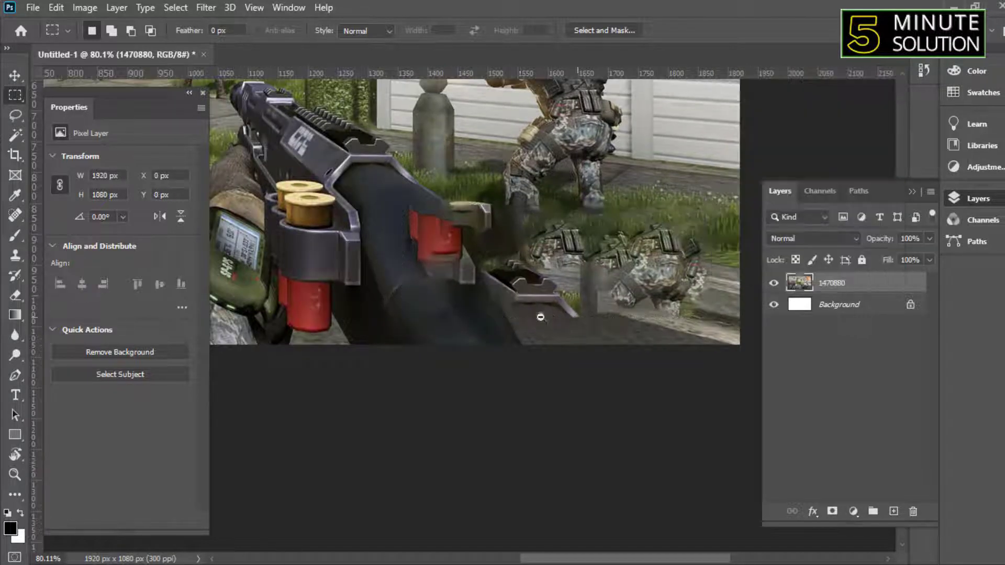
{"action": "key", "text": "ctrl+d"}
{"action": "key", "text": "ctrl+0"}
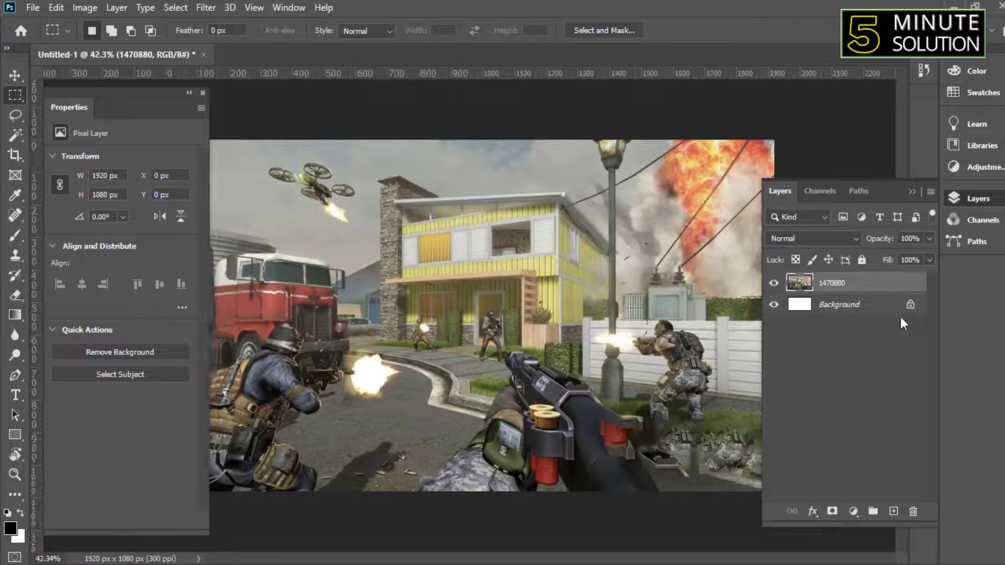
- Add a light blue Solid Color fill layer and lower its opacity to about 67%
{"action": "left_click", "coordinate": [852, 512]}
{"action": "left_click", "coordinate": [888, 242]}
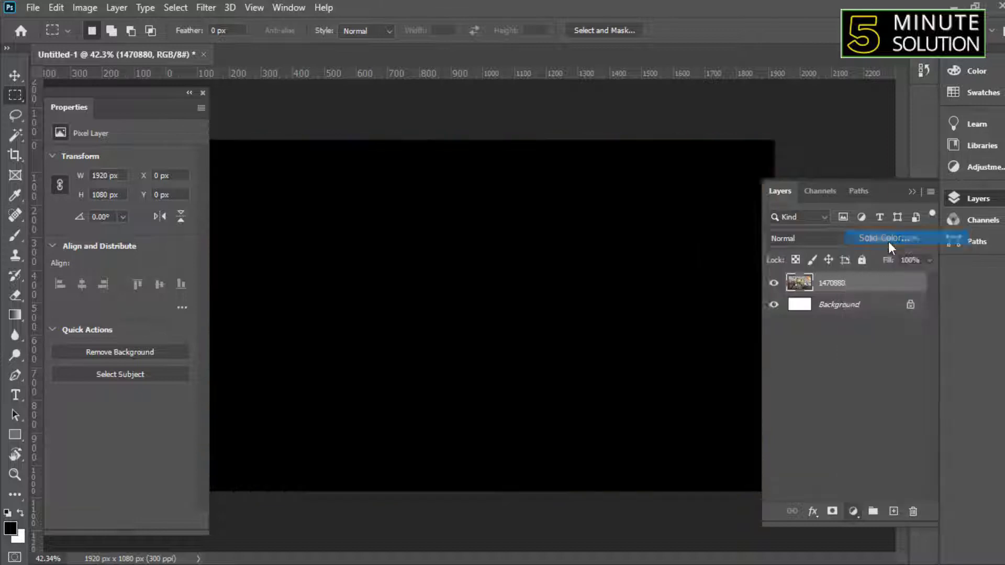
{"action": "left_click", "coordinate": [830, 213]}
{"action": "left_click", "coordinate": [727, 149]}
{"action": "left_click_drag", "start_coordinate": [720, 139], "coordinate": [728, 150]}
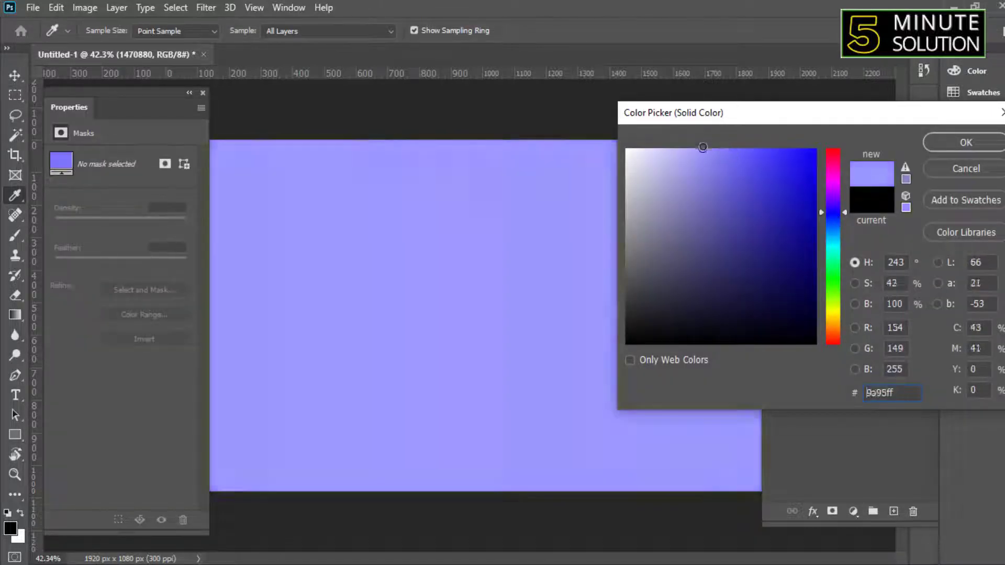
{"action": "left_click", "coordinate": [833, 231]}
{"action": "key", "text": "Return"}
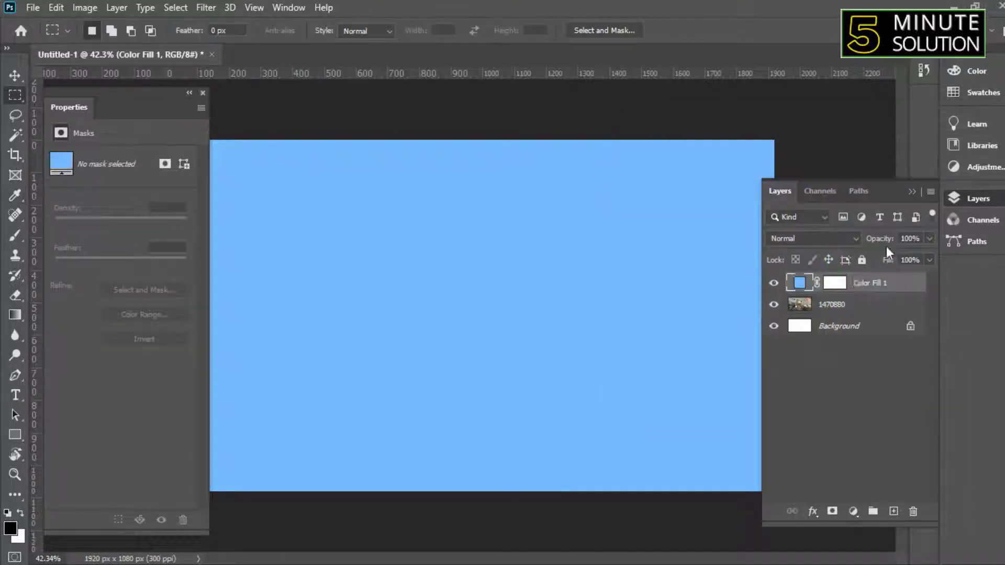
{"action": "left_click_drag", "start_coordinate": [883, 241], "coordinate": [858, 242]}
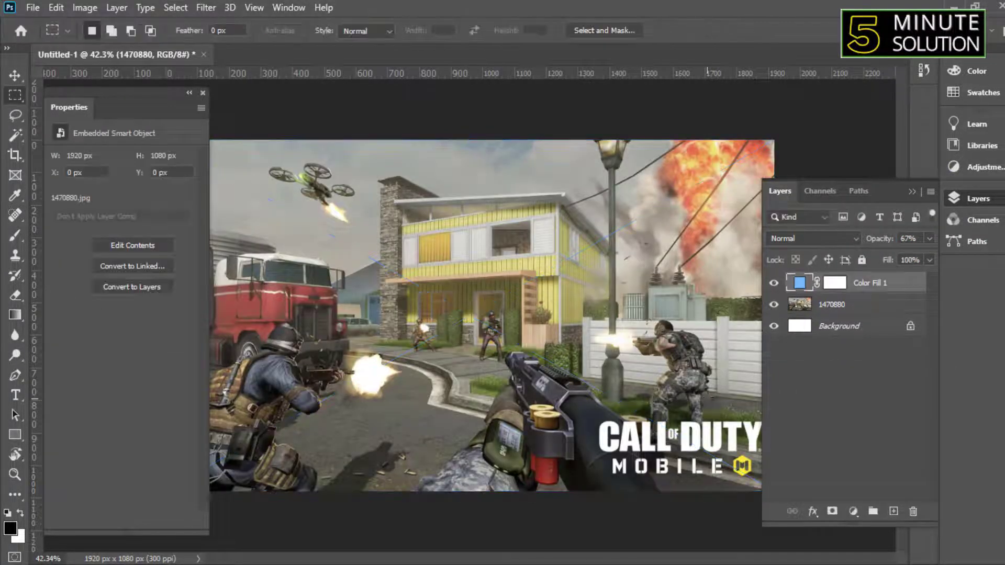
- Commit the placed soldier and try deleting its white background with the Magic Wand
{"action": "key", "text": "Return"}
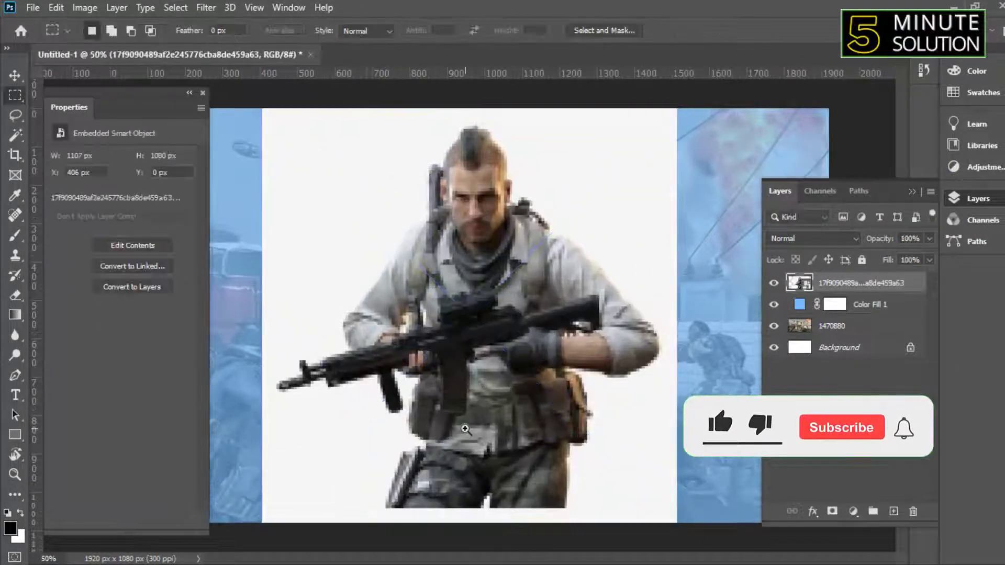
{"action": "key", "text": "w"}
{"action": "left_click", "coordinate": [606, 220]}
{"action": "key", "text": "Delete"}
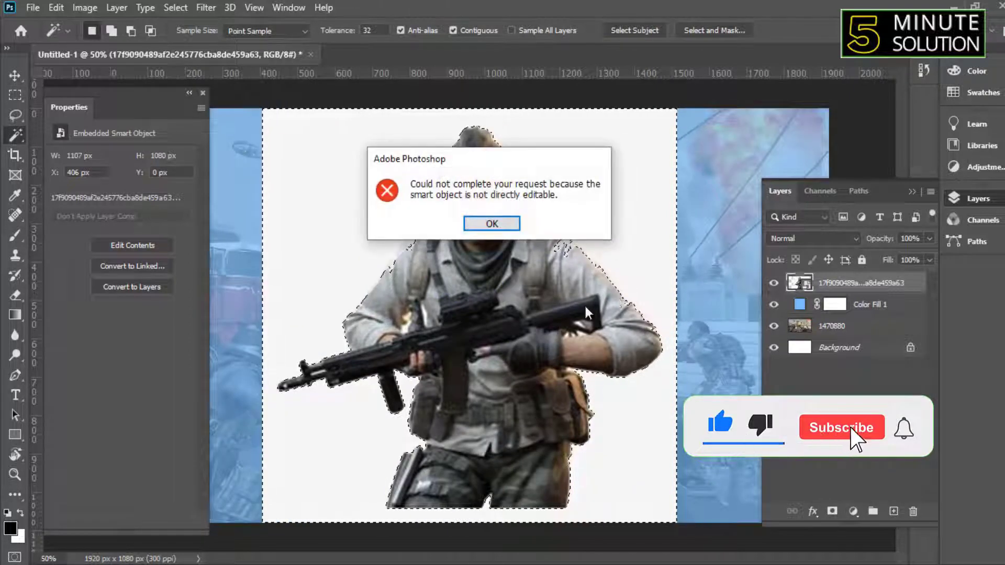
{"action": "left_click", "coordinate": [482, 222]}
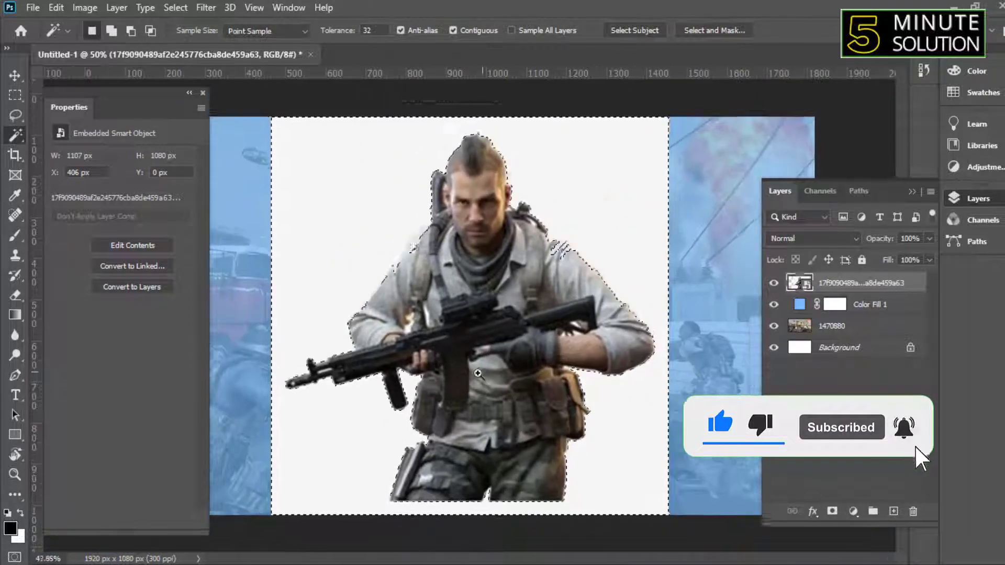
{"action": "key", "text": "ctrl+0"}
{"action": "key", "text": "ctrl+d"}
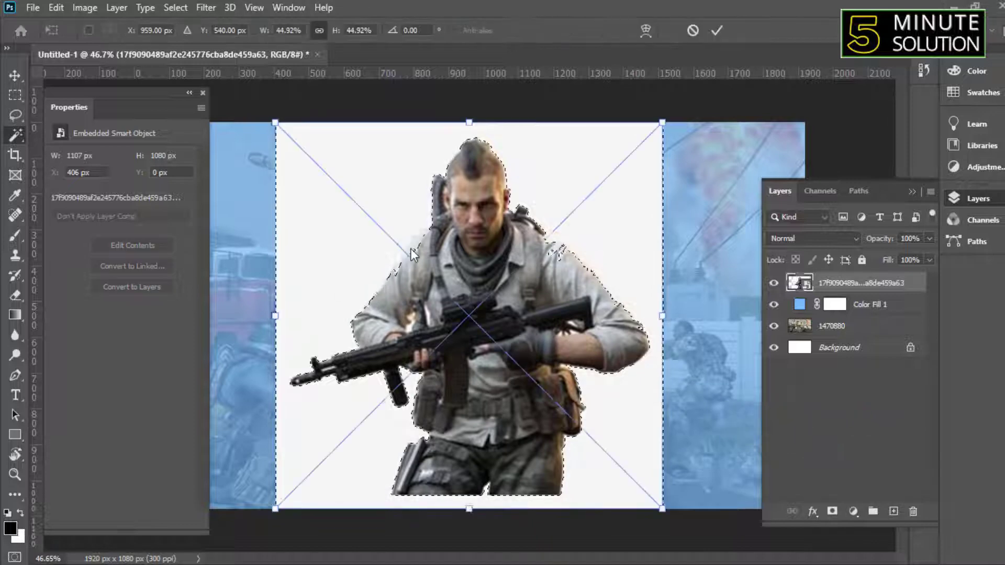
- Hide the old soldier layer, then scale pngaaa.com-613057 down and move it left
{"action": "key", "text": "Return"}
{"action": "left_click", "coordinate": [773, 305]}
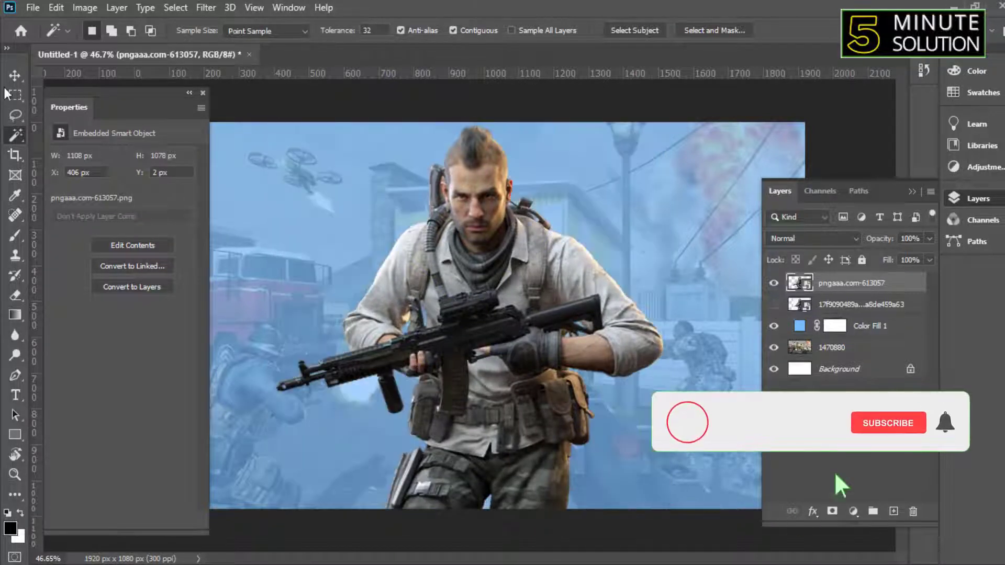
{"action": "left_click", "coordinate": [15, 74]}
{"action": "key", "text": "ctrl+t"}
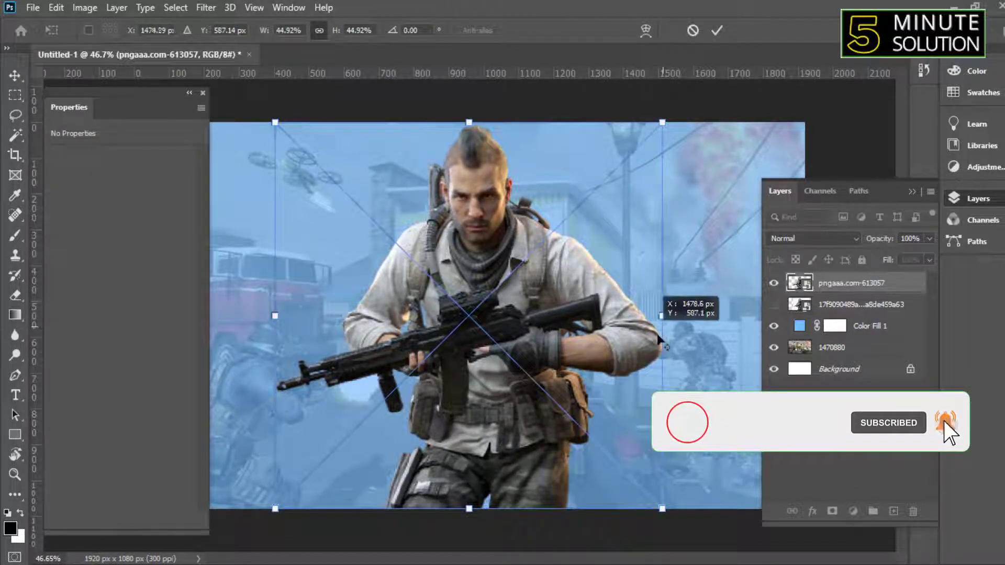
{"action": "key", "text": "ctrl+minus"}
{"action": "left_click_drag", "start_coordinate": [524, 314], "coordinate": [445, 314]}
{"action": "mouse_move", "coordinate": [389, 187]}
{"action": "left_mouse_down"}
{"action": "mouse_move", "coordinate": [395, 236]}
{"action": "mouse_move", "coordinate": [396, 209]}
{"action": "left_mouse_up"}
{"action": "key", "text": "Return"}
- Recolour Color Fill 1 to deep blue #00417d and raise its opacity slightly
{"action": "left_click", "coordinate": [408, 201]}
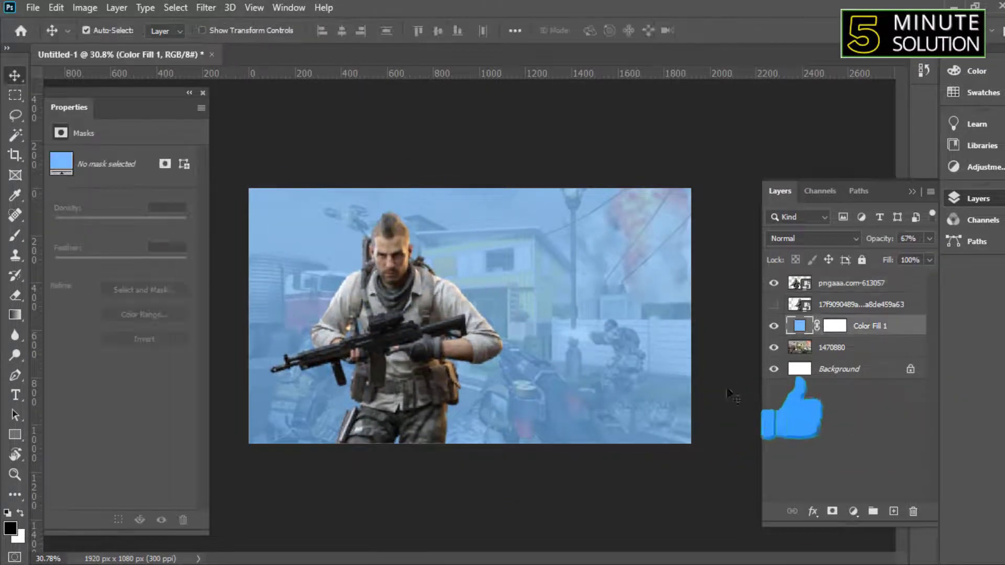
{"action": "left_click", "coordinate": [859, 304]}
{"action": "double_click", "coordinate": [799, 325]}
{"action": "left_click", "coordinate": [814, 314]}
{"action": "scroll", "coordinate": [436, 279], "scroll_direction": "up", "scroll_amount": 1}
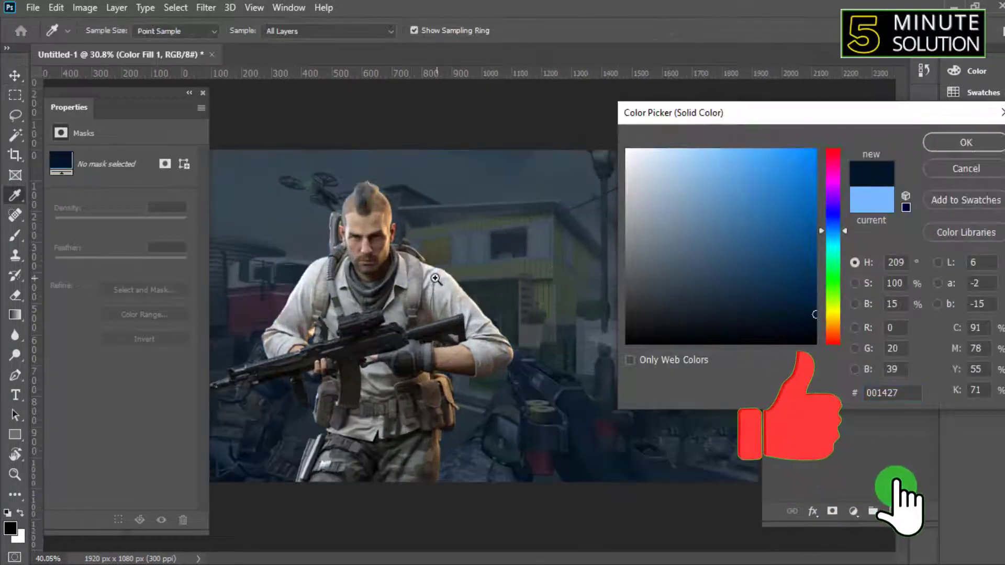
{"action": "left_click_drag", "start_coordinate": [814, 314], "coordinate": [814, 248]}
{"action": "scroll", "coordinate": [381, 274], "scroll_direction": "down", "scroll_amount": 1}
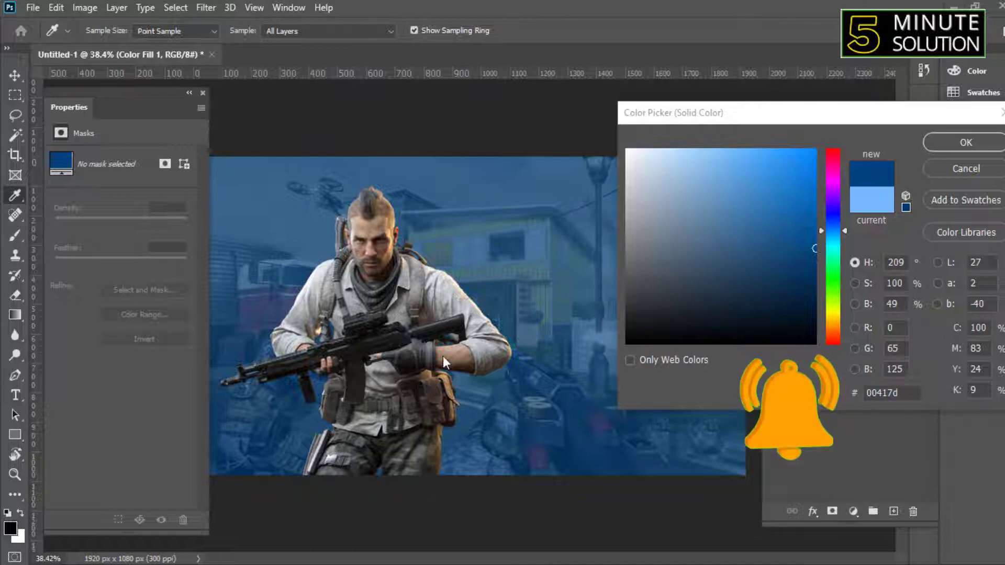
{"action": "left_click", "coordinate": [966, 142]}
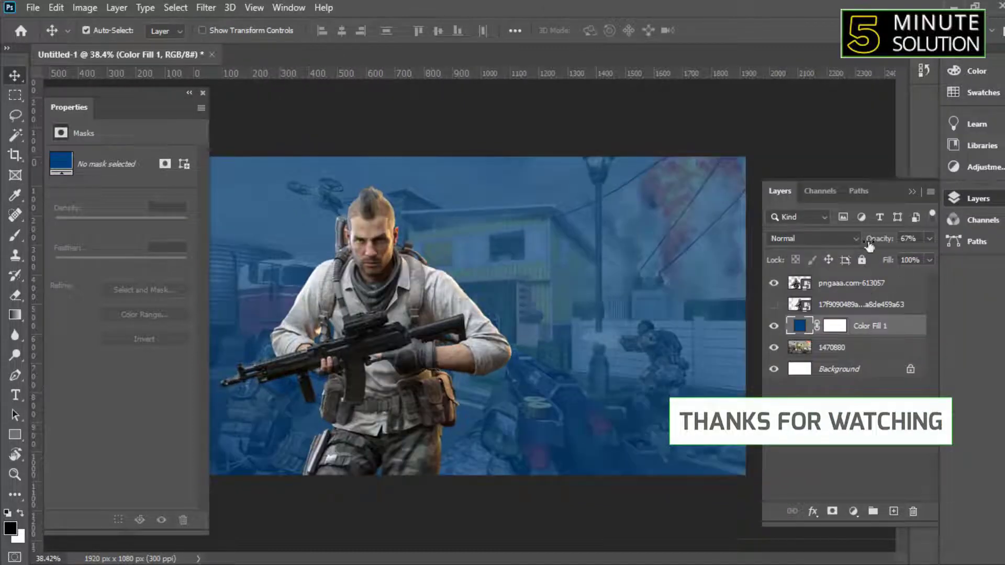
{"action": "left_click_drag", "start_coordinate": [869, 246], "coordinate": [893, 244]}
{"action": "left_click", "coordinate": [848, 283]}
- Open the soldier layer's blending options and enable Outer Glow
{"action": "right_click", "coordinate": [848, 283]}
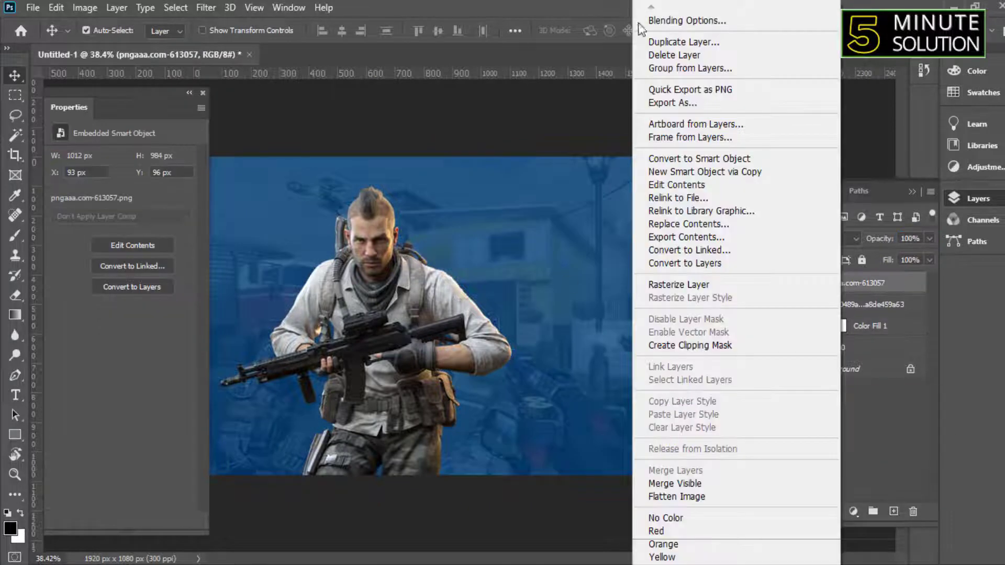
{"action": "left_click", "coordinate": [682, 15]}
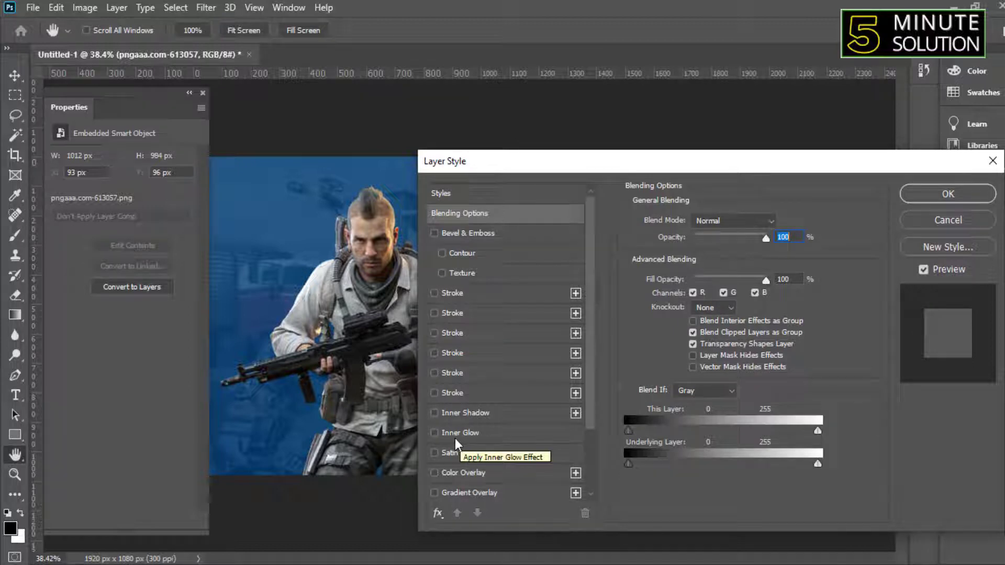
{"action": "scroll", "coordinate": [453, 420], "scroll_direction": "down", "scroll_amount": 3}
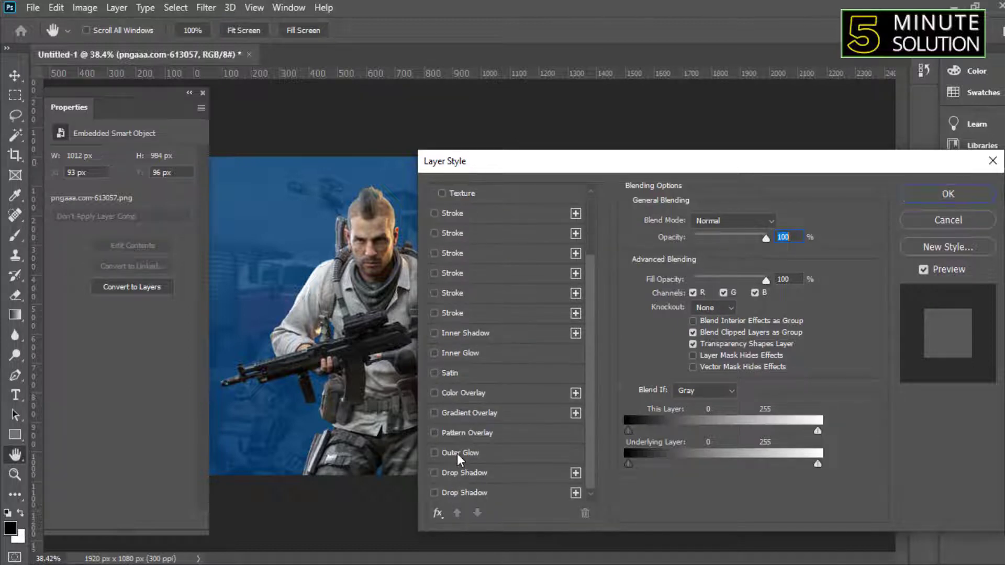
{"action": "left_click", "coordinate": [457, 453]}
- Choose a deep, saturated blue as the glow colour and apply the style
{"action": "left_click", "coordinate": [662, 274]}
{"action": "left_click", "coordinate": [833, 215]}
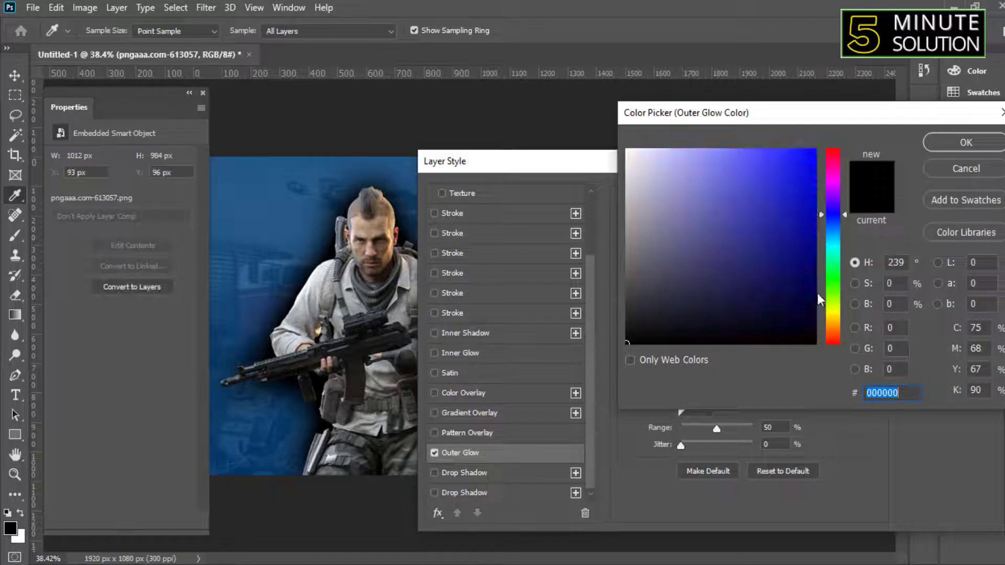
{"action": "left_click_drag", "start_coordinate": [804, 258], "coordinate": [673, 136]}
{"action": "left_click", "coordinate": [742, 151]}
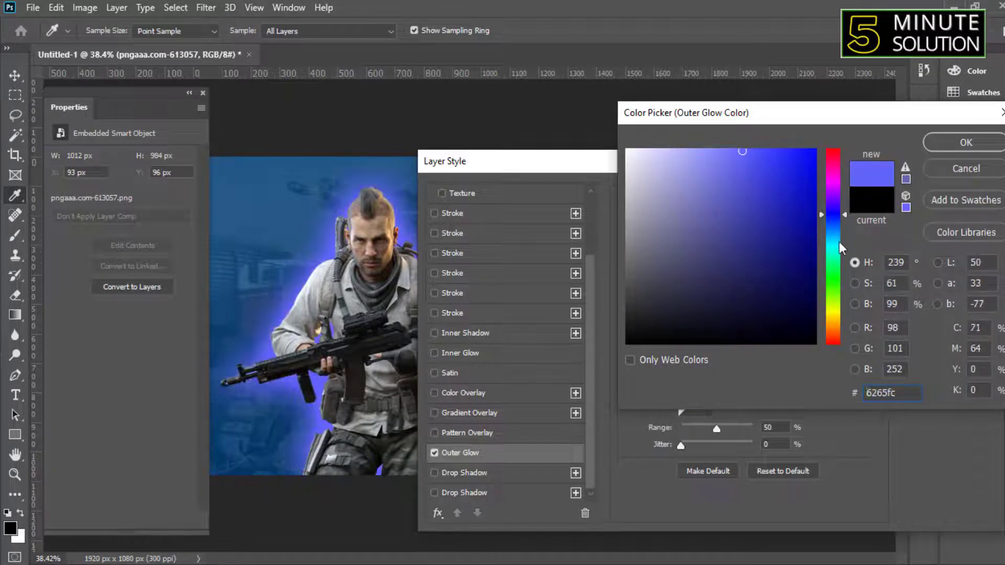
{"action": "left_click", "coordinate": [833, 242]}
{"action": "left_click", "coordinate": [796, 234]}
{"action": "left_click_drag", "start_coordinate": [833, 220], "coordinate": [833, 232]}
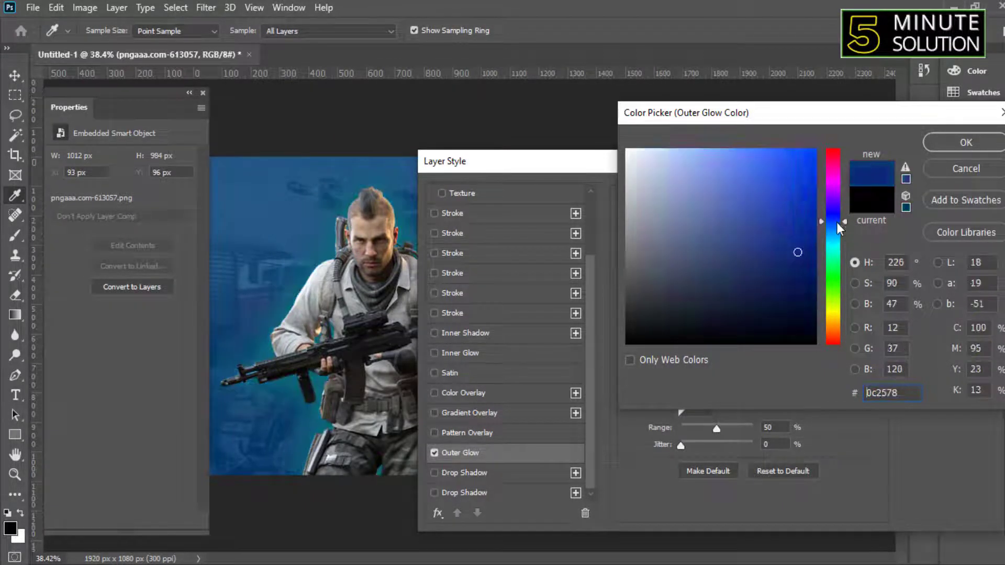
{"action": "left_click", "coordinate": [766, 178]}
{"action": "key", "text": "ctrl+minus"}
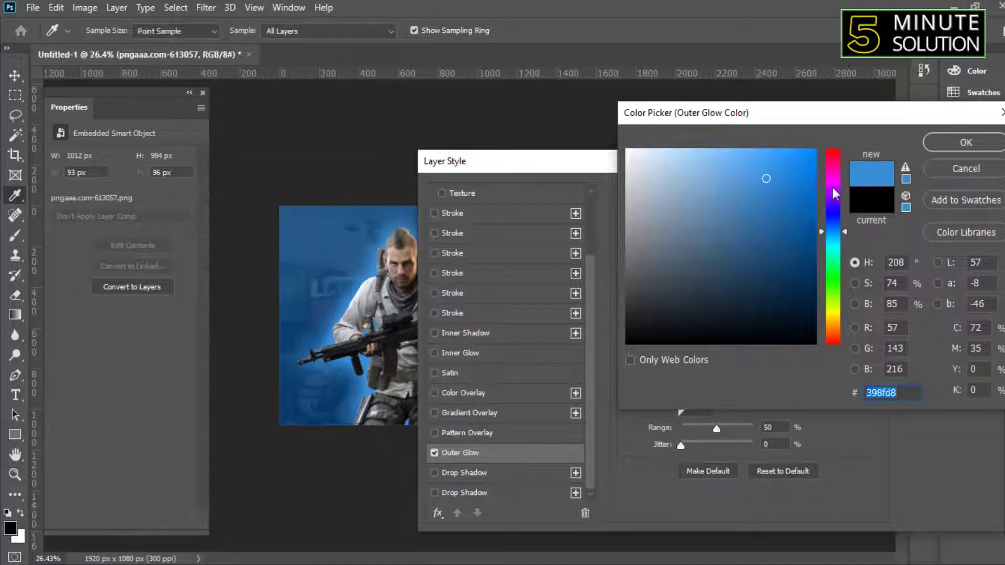
{"action": "left_click", "coordinate": [802, 172]}
{"action": "left_click", "coordinate": [965, 145]}
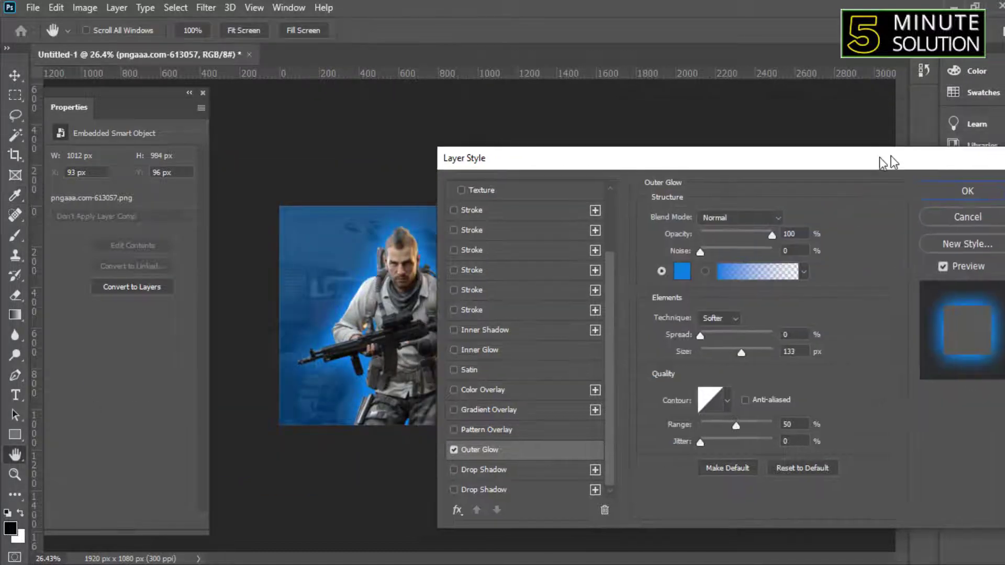
{"action": "left_click", "coordinate": [952, 187]}
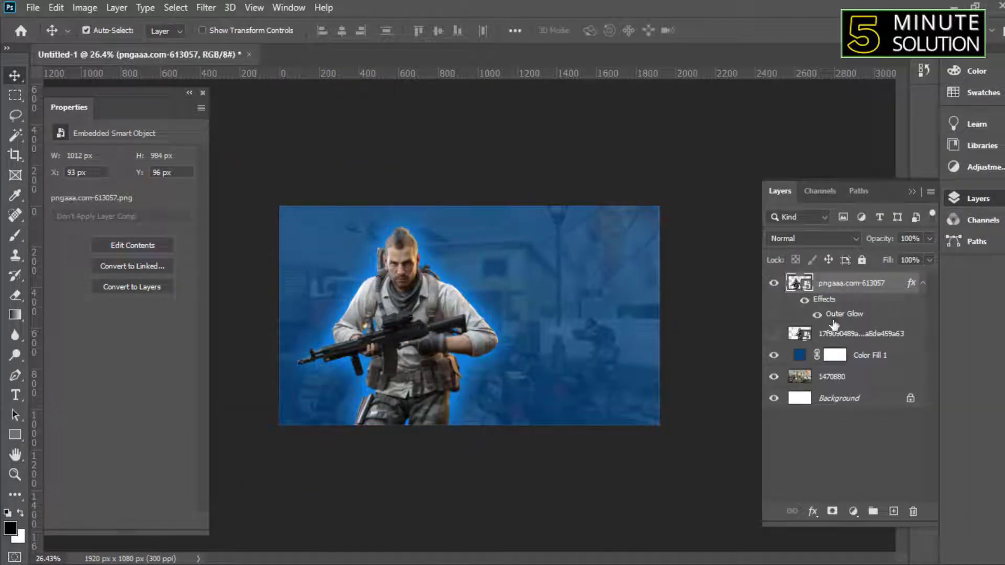
- Set the outer glow to 86% opacity and 51 px size
{"action": "double_click", "coordinate": [834, 320]}
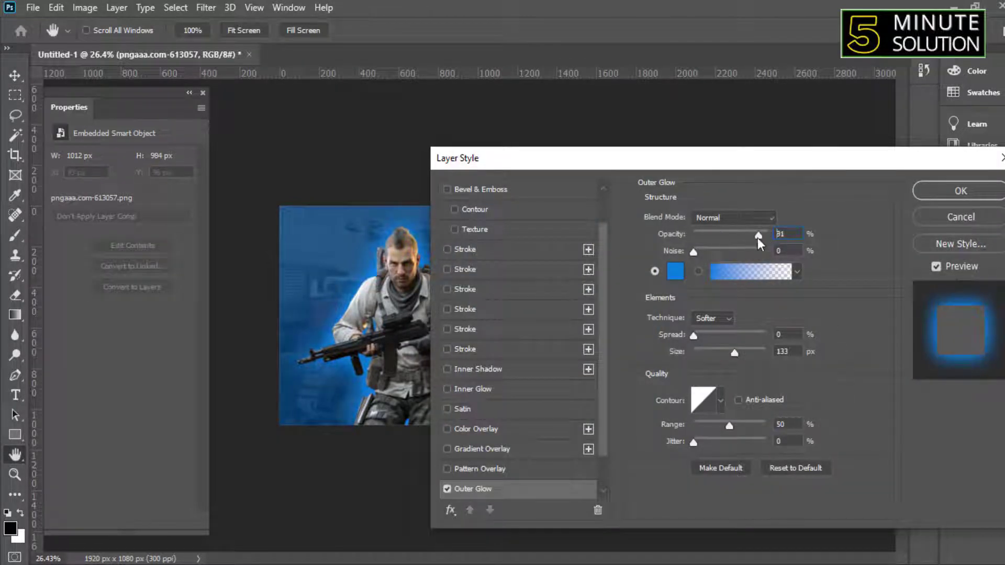
{"action": "left_click_drag", "start_coordinate": [758, 238], "coordinate": [755, 237]}
{"action": "left_click_drag", "start_coordinate": [733, 353], "coordinate": [713, 351]}
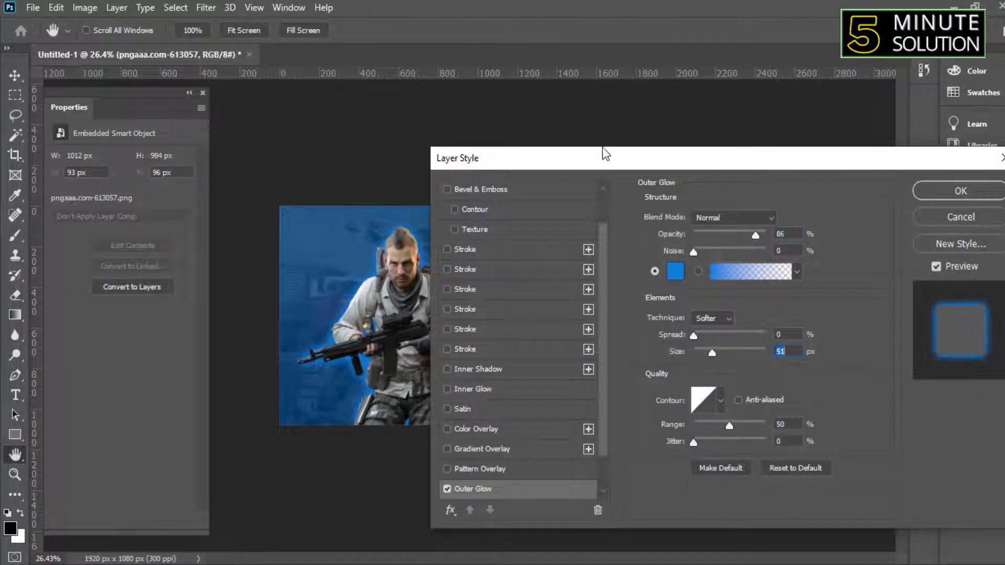
{"action": "left_click_drag", "start_coordinate": [606, 153], "coordinate": [712, 150]}
{"action": "scroll", "coordinate": [422, 306], "scroll_direction": "up", "scroll_amount": 3}
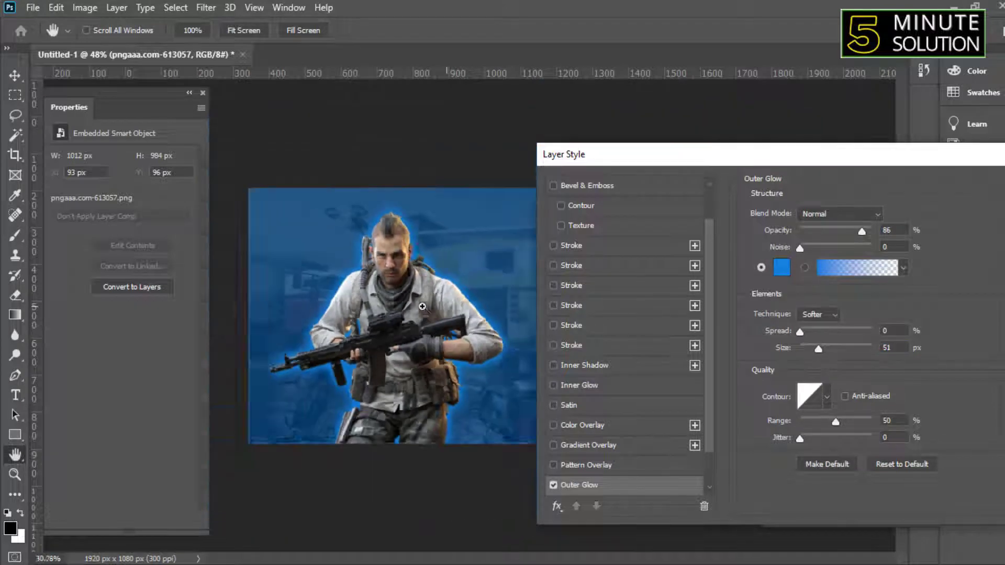
{"action": "scroll", "coordinate": [422, 306], "scroll_direction": "up", "scroll_amount": 2}
{"action": "key", "text": "Return"}
{"action": "key", "text": "v"}
{"action": "scroll", "coordinate": [514, 328], "scroll_direction": "up", "scroll_amount": 1}
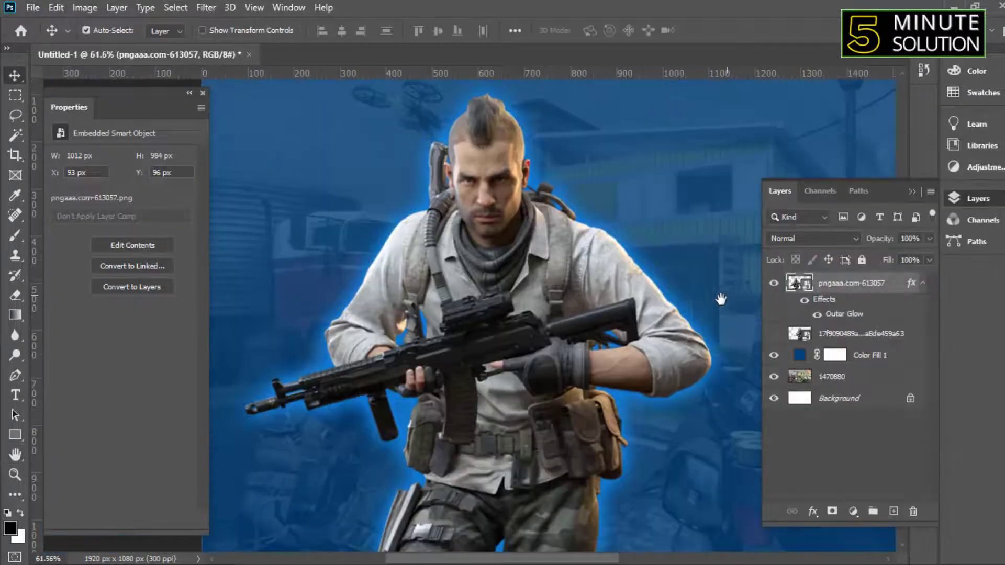
{"action": "scroll", "coordinate": [586, 257], "scroll_direction": "up", "scroll_amount": 1}
- Create a new layer and load an enlarged brush with the sampled glow blue
{"action": "left_click", "coordinate": [893, 511]}
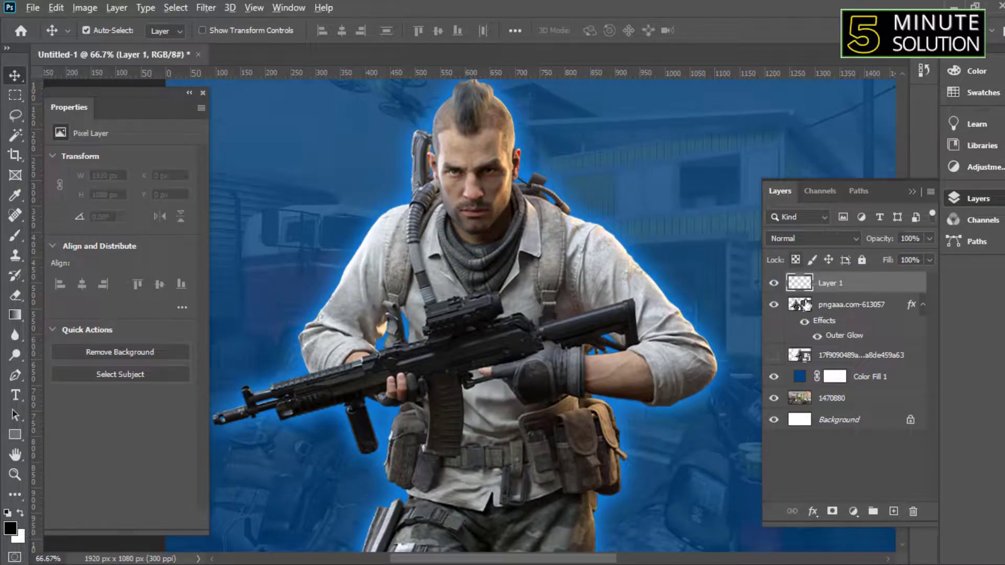
{"action": "key", "text": "b"}
{"action": "left_click", "coordinate": [649, 257], "text": "alt"}
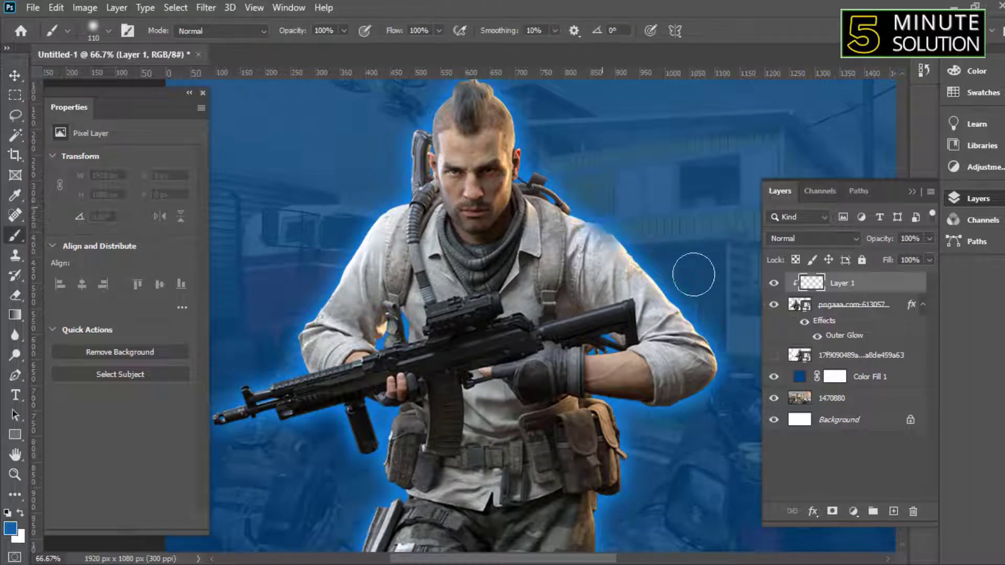
{"action": "key", "text": "bracketright"}
{"action": "key", "text": "bracketright"}
{"action": "key", "text": "bracketright"}
{"action": "key", "text": "bracketright"}
{"action": "key", "text": "bracketright"}
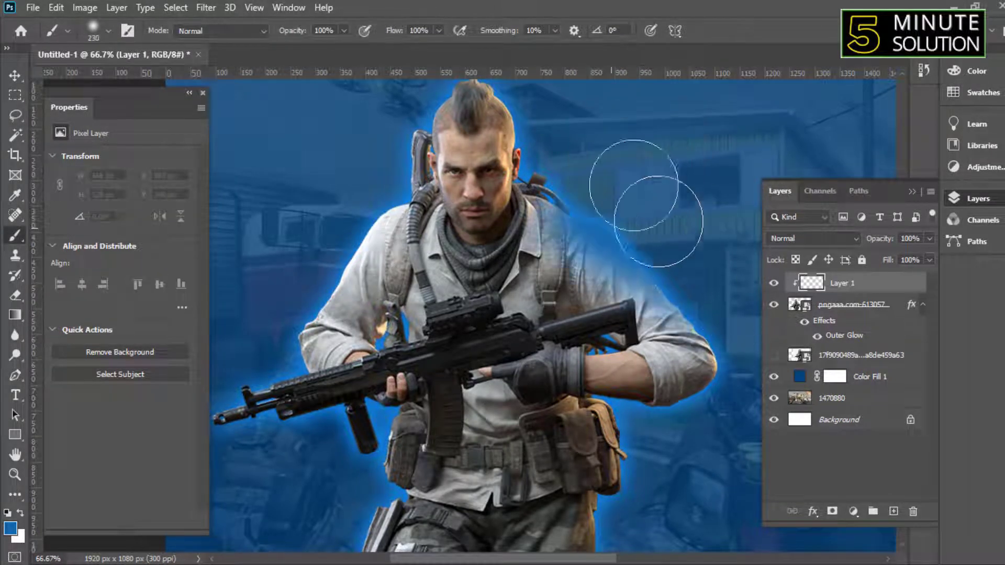
{"action": "scroll", "coordinate": [601, 265], "scroll_direction": "right", "scroll_amount": 3}
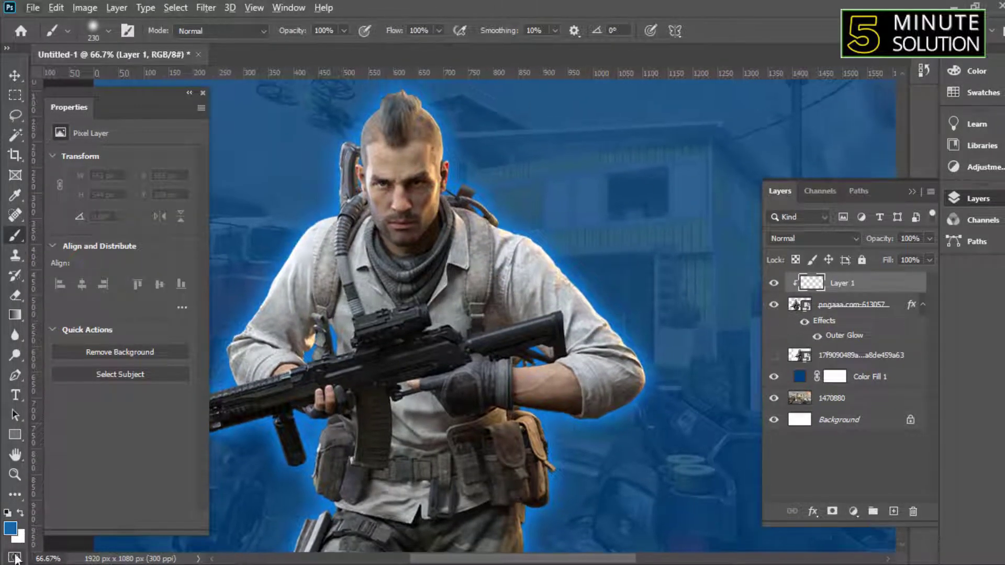
{"action": "left_click", "coordinate": [9, 529]}
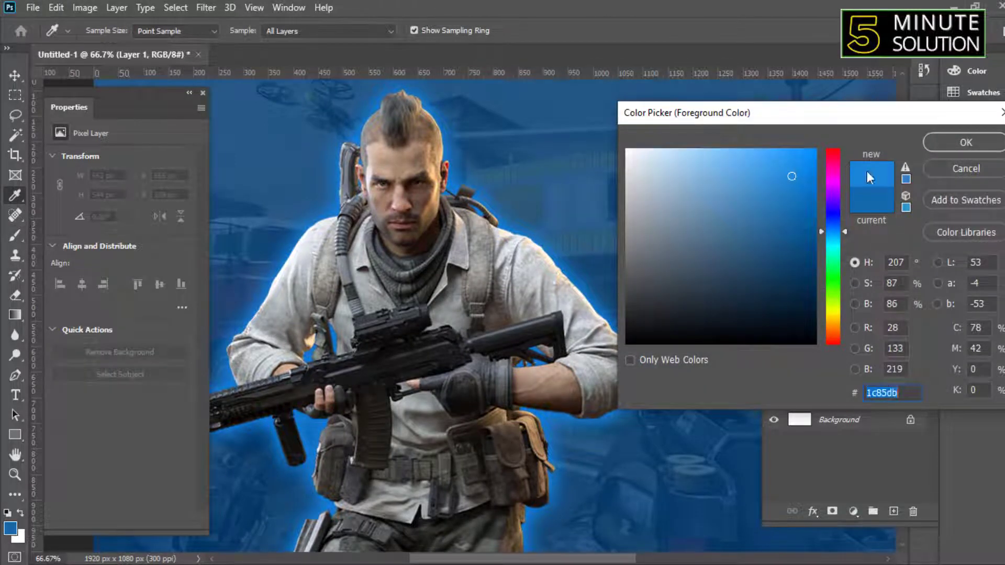
{"action": "key", "text": "Return"}
- Paint blue glow along the soldier's side and around the rifle's foregrip
{"action": "left_click_drag", "start_coordinate": [659, 428], "coordinate": [642, 302]}
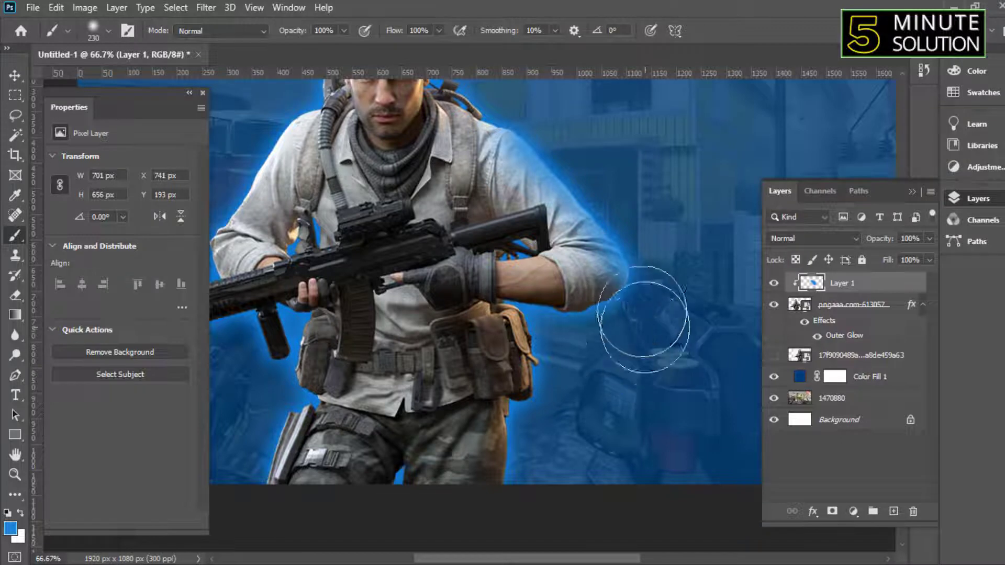
{"action": "scroll", "coordinate": [322, 294], "scroll_direction": "down", "scroll_amount": 5}
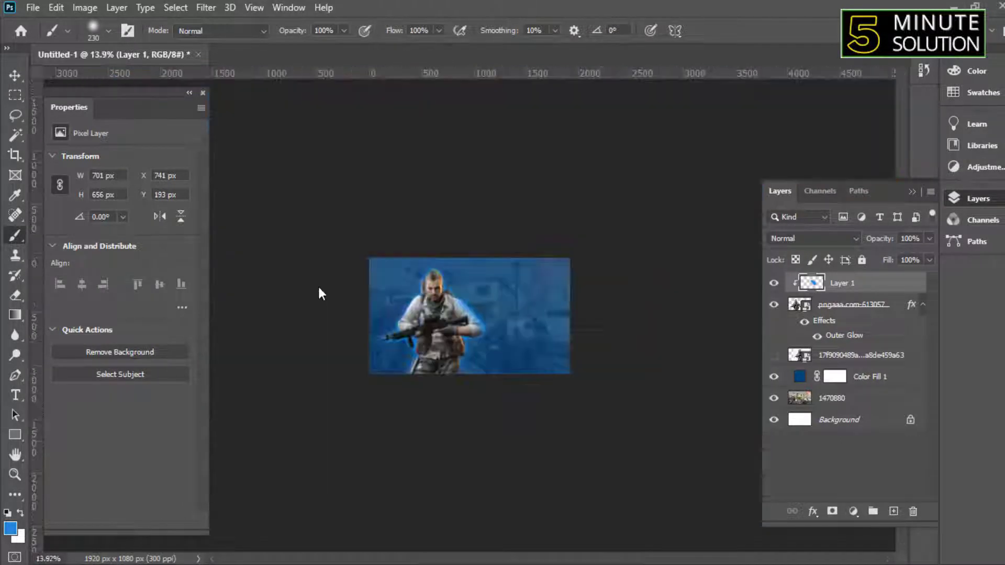
{"action": "scroll", "coordinate": [402, 298], "scroll_direction": "up", "scroll_amount": 3}
{"action": "scroll", "coordinate": [492, 225], "scroll_direction": "up", "scroll_amount": 2}
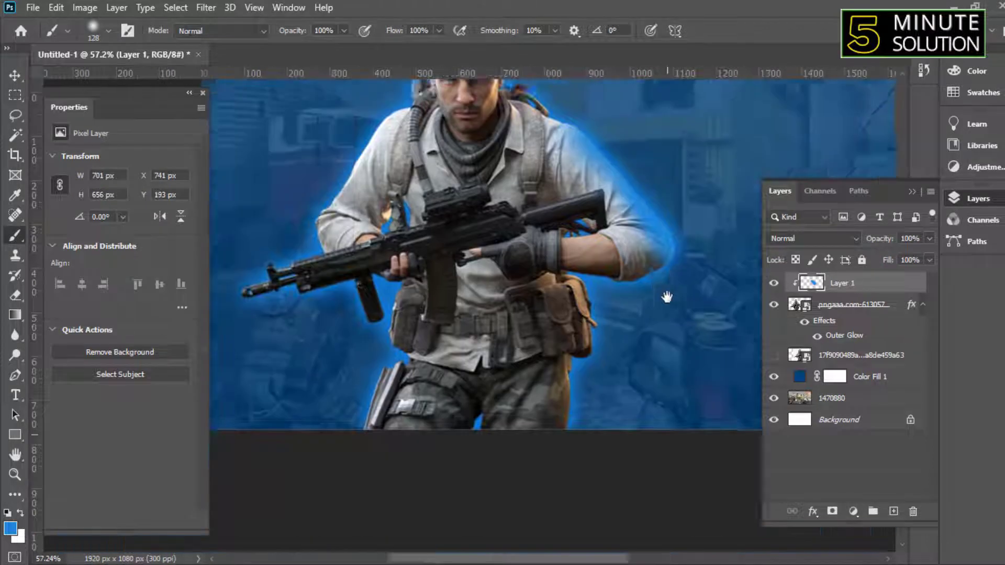
{"action": "left_click_drag", "start_coordinate": [530, 364], "coordinate": [658, 274]}
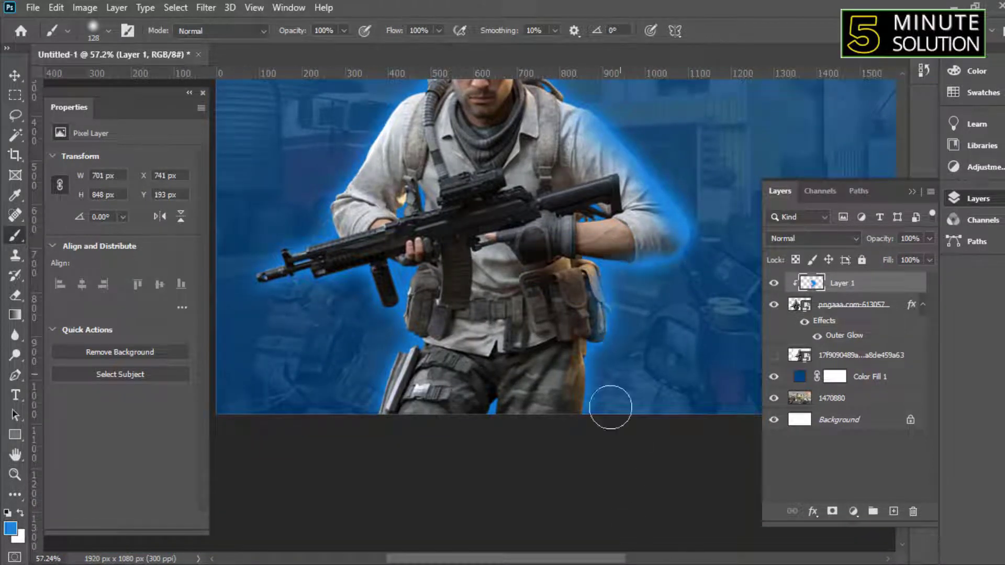
{"action": "left_click_drag", "start_coordinate": [610, 407], "coordinate": [593, 444]}
{"action": "scroll", "coordinate": [593, 444], "scroll_direction": "left", "scroll_amount": 3}
{"action": "scroll", "coordinate": [539, 288], "scroll_direction": "down", "scroll_amount": 1}
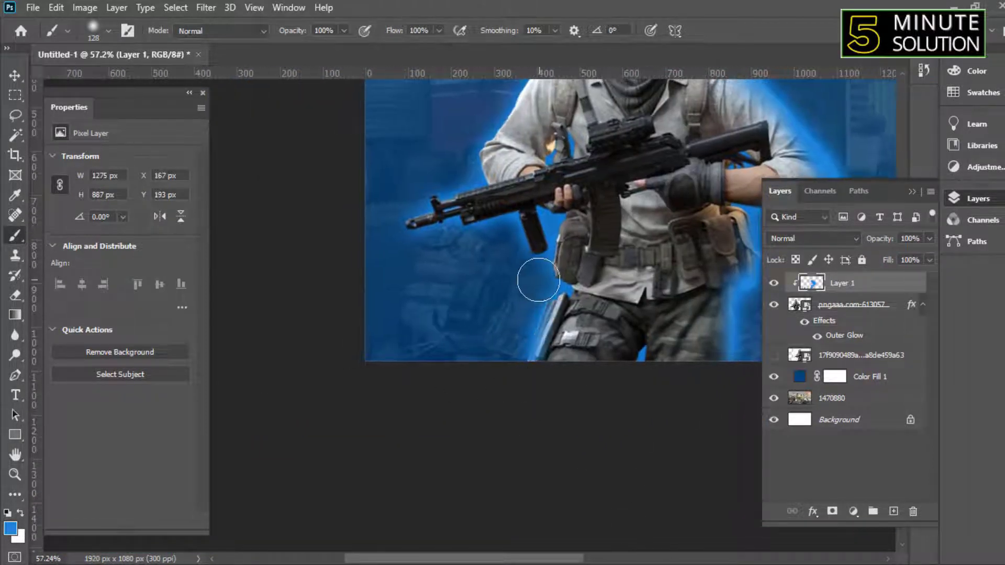
{"action": "mouse_move", "coordinate": [537, 249]}
{"action": "left_mouse_down"}
{"action": "mouse_move", "coordinate": [529, 225]}
{"action": "mouse_move", "coordinate": [501, 234]}
{"action": "left_mouse_up"}
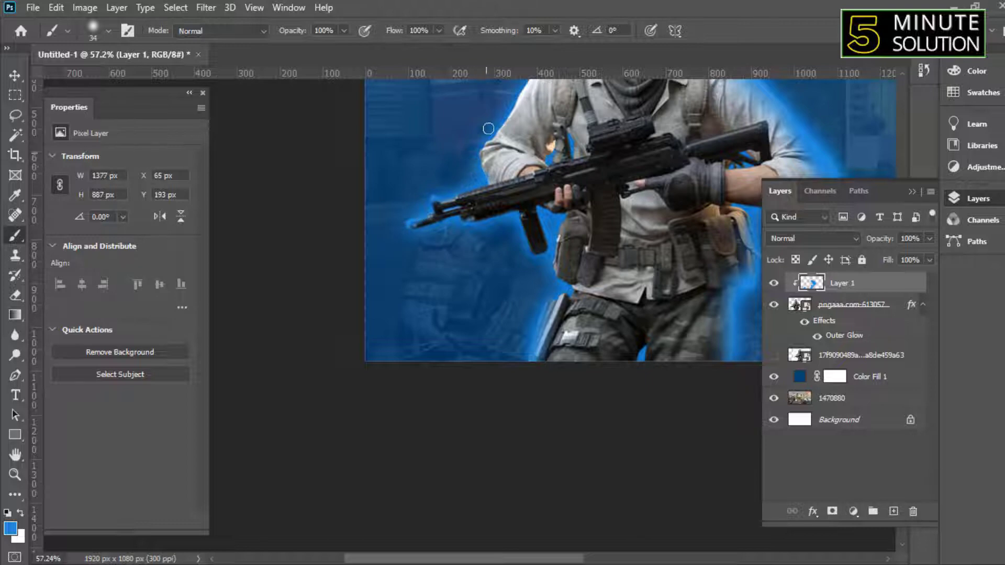
{"action": "scroll", "coordinate": [488, 128], "scroll_direction": "up", "scroll_amount": 5}
{"action": "scroll", "coordinate": [463, 298], "scroll_direction": "up", "scroll_amount": 2}
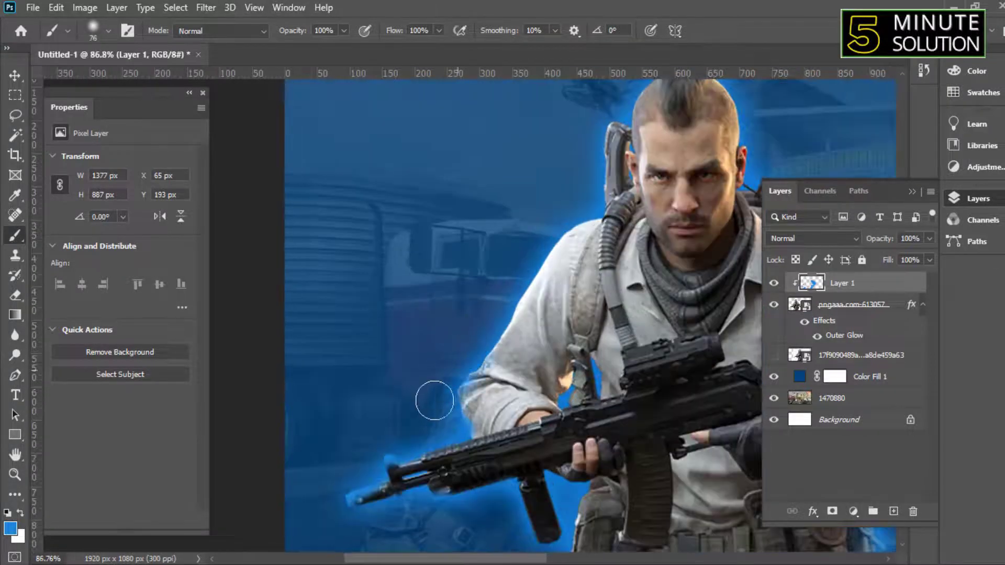
- Paint blue glow along the shirt edge, hair and shoulder
{"action": "left_click_drag", "start_coordinate": [434, 401], "coordinate": [564, 201]}
{"action": "left_click_drag", "start_coordinate": [527, 247], "coordinate": [401, 441]}
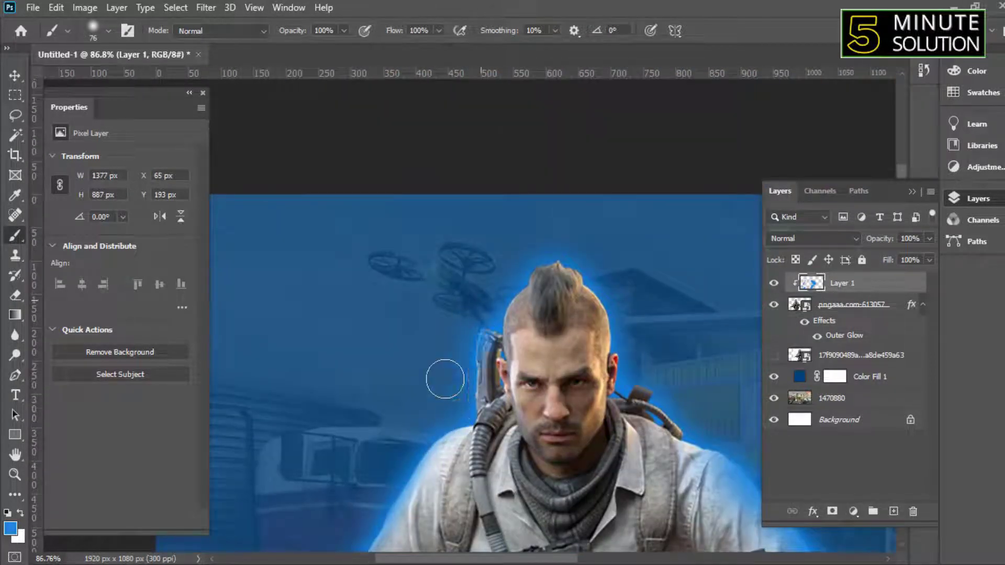
{"action": "mouse_move", "coordinate": [609, 285]}
{"action": "left_mouse_down"}
{"action": "mouse_move", "coordinate": [666, 397]}
{"action": "mouse_move", "coordinate": [570, 299]}
{"action": "left_mouse_up"}
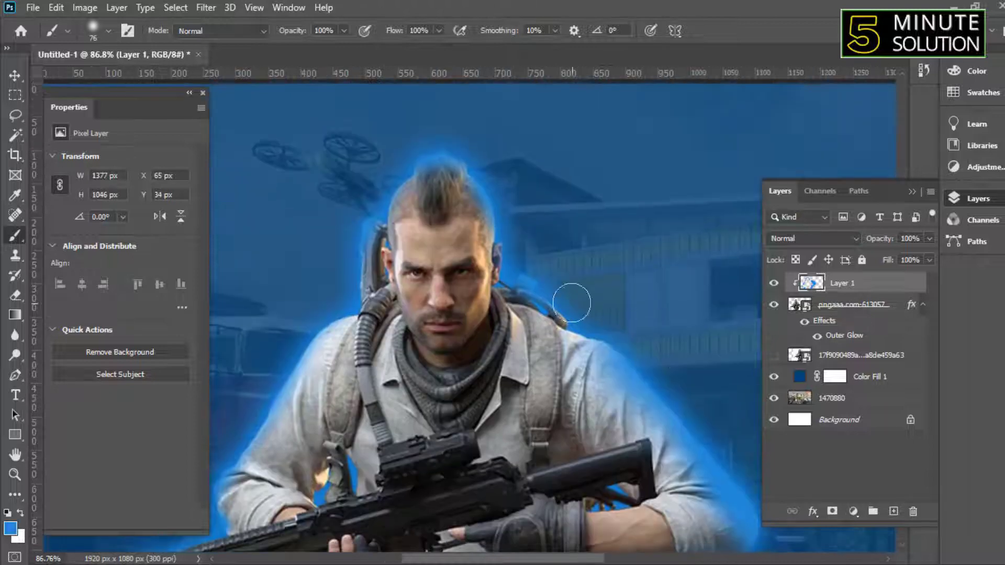
{"action": "left_click_drag", "start_coordinate": [610, 417], "coordinate": [587, 325]}
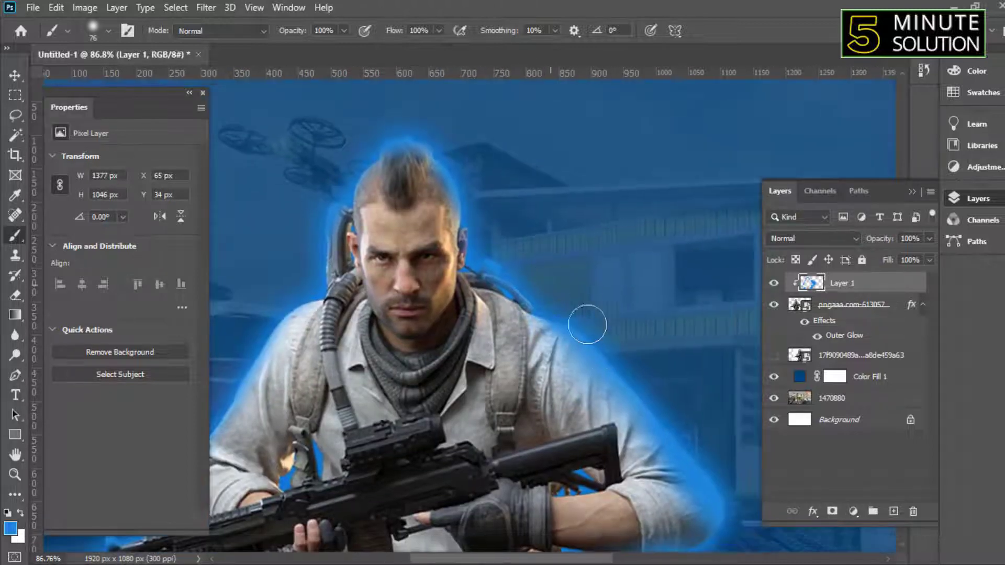
{"action": "right_click", "coordinate": [15, 338]}
- Smudge the painted blue glow below the elbow and into the sleeve and shoulder
{"action": "left_click", "coordinate": [78, 370]}
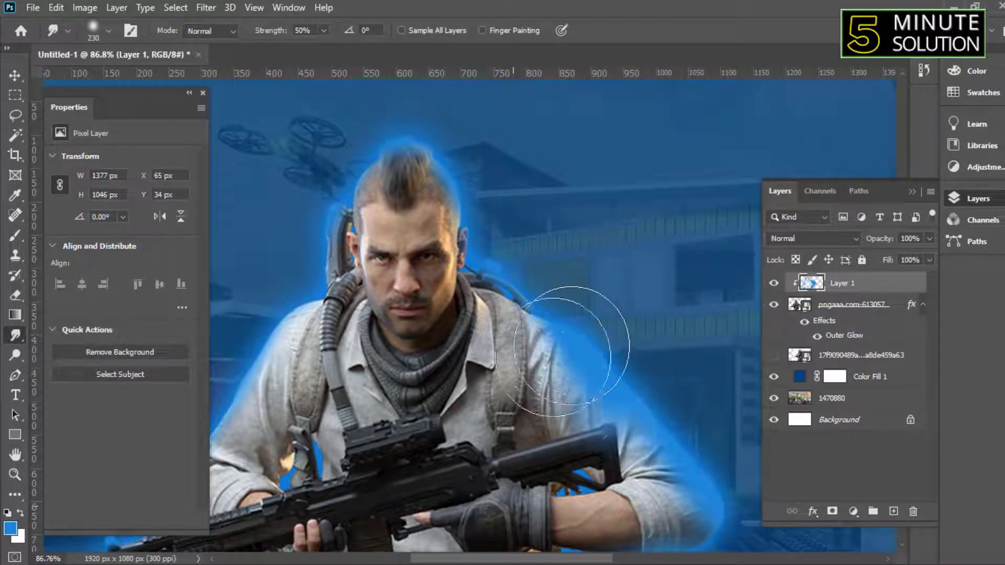
{"action": "left_click_drag", "start_coordinate": [602, 387], "coordinate": [544, 322]}
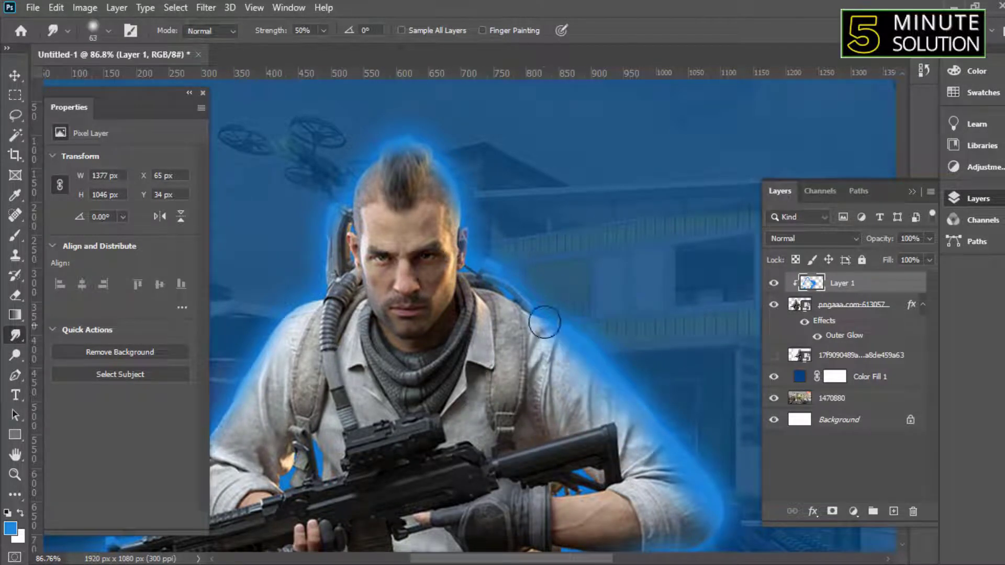
{"action": "scroll", "coordinate": [575, 412], "scroll_direction": "down", "scroll_amount": 5}
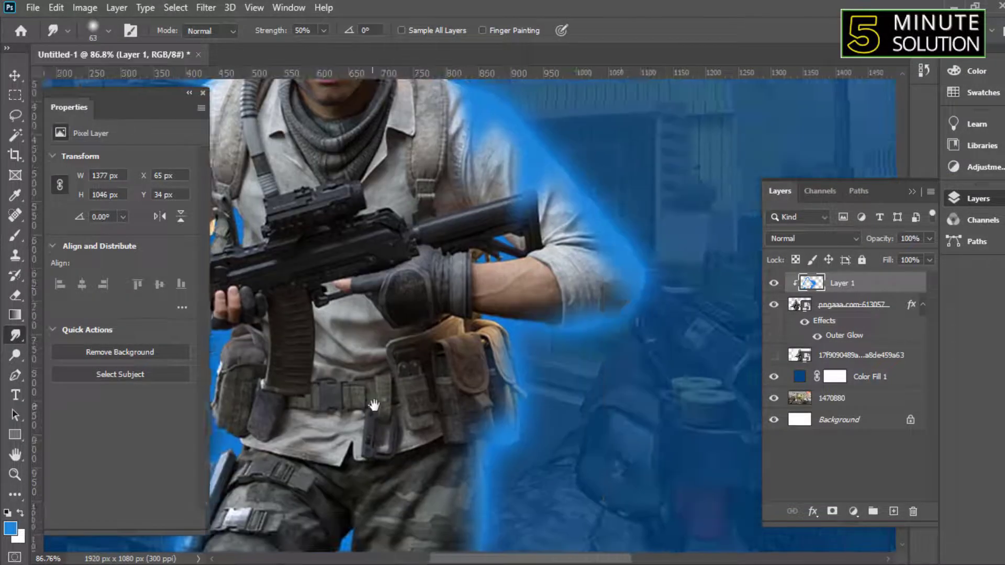
{"action": "scroll", "coordinate": [601, 327], "scroll_direction": "right", "scroll_amount": 2}
{"action": "left_click_drag", "start_coordinate": [601, 327], "coordinate": [501, 335]}
{"action": "scroll", "coordinate": [486, 303], "scroll_direction": "down", "scroll_amount": 4}
{"action": "scroll", "coordinate": [497, 277], "scroll_direction": "left", "scroll_amount": 2}
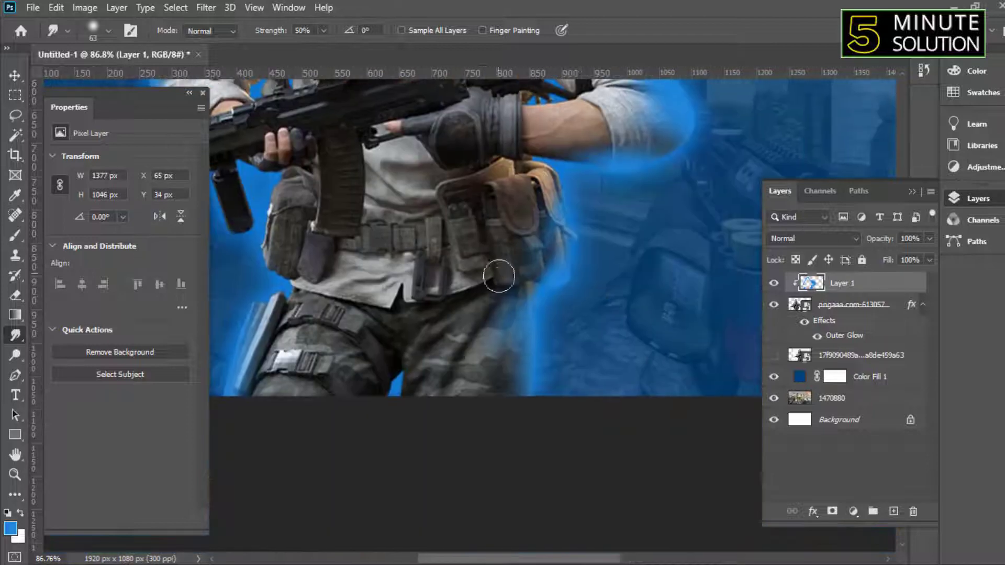
{"action": "scroll", "coordinate": [575, 324], "scroll_direction": "up", "scroll_amount": 3}
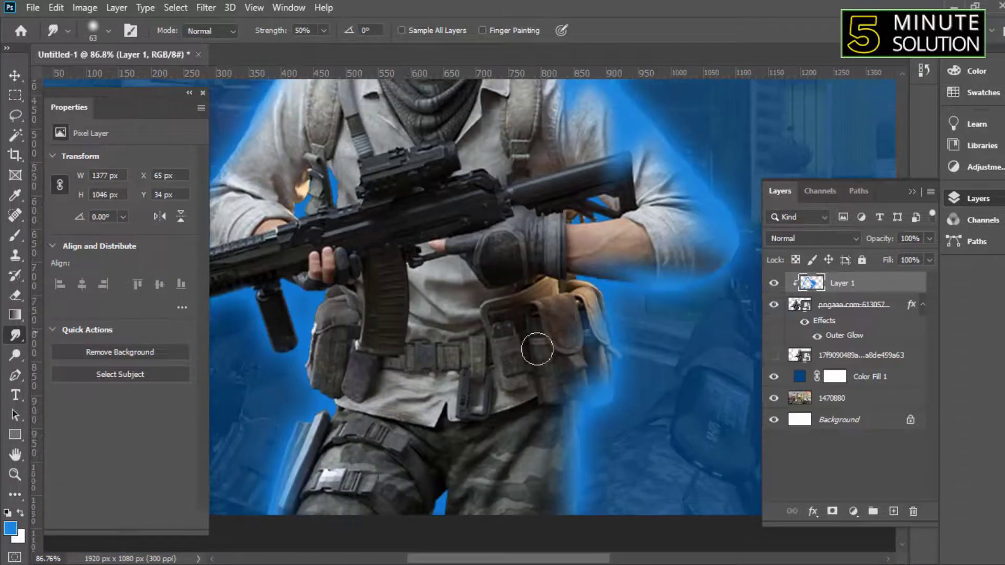
{"action": "scroll", "coordinate": [537, 349], "scroll_direction": "up", "scroll_amount": 4}
{"action": "scroll", "coordinate": [537, 348], "scroll_direction": "left", "scroll_amount": 3}
{"action": "scroll", "coordinate": [595, 292], "scroll_direction": "up", "scroll_amount": 2}
{"action": "scroll", "coordinate": [595, 292], "scroll_direction": "right", "scroll_amount": 2}
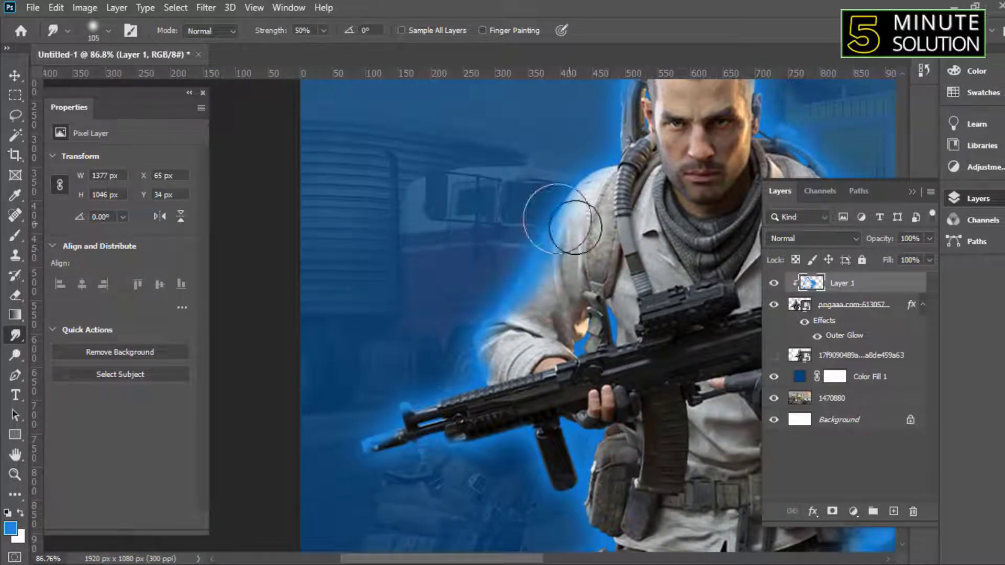
{"action": "left_click_drag", "start_coordinate": [575, 226], "coordinate": [503, 367]}
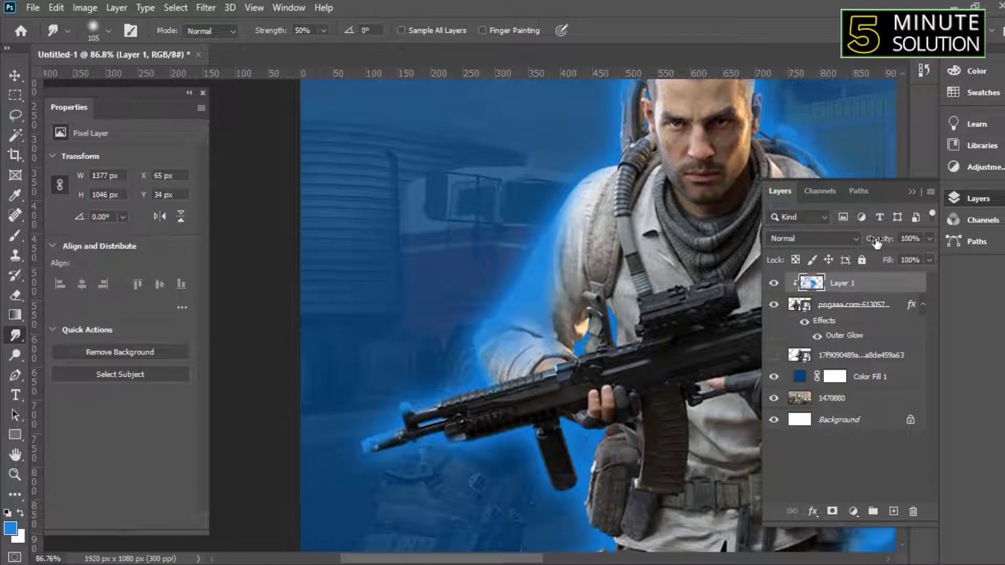
- Lower Layer 1's opacity to 68% and resize the smudge brush
{"action": "left_click_drag", "start_coordinate": [875, 242], "coordinate": [856, 242]}
{"action": "scroll", "coordinate": [464, 287], "scroll_direction": "down", "scroll_amount": 2}
{"action": "scroll", "coordinate": [463, 286], "scroll_direction": "right", "scroll_amount": 1}
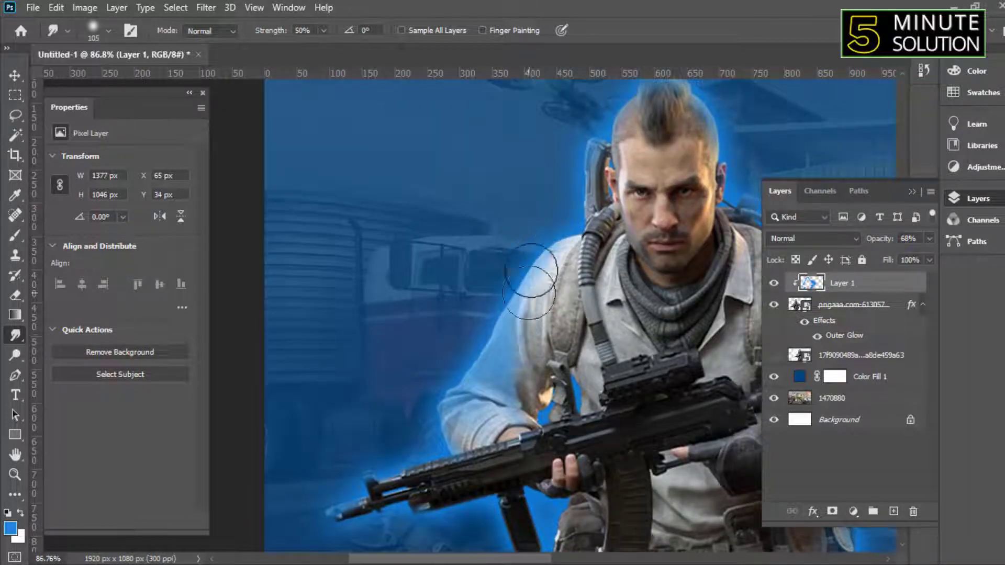
{"action": "scroll", "coordinate": [527, 269], "scroll_direction": "down", "scroll_amount": 2}
{"action": "scroll", "coordinate": [527, 269], "scroll_direction": "right", "scroll_amount": 4}
{"action": "scroll", "coordinate": [437, 398], "scroll_direction": "down", "scroll_amount": 3}
{"action": "scroll", "coordinate": [437, 398], "scroll_direction": "right", "scroll_amount": 1}
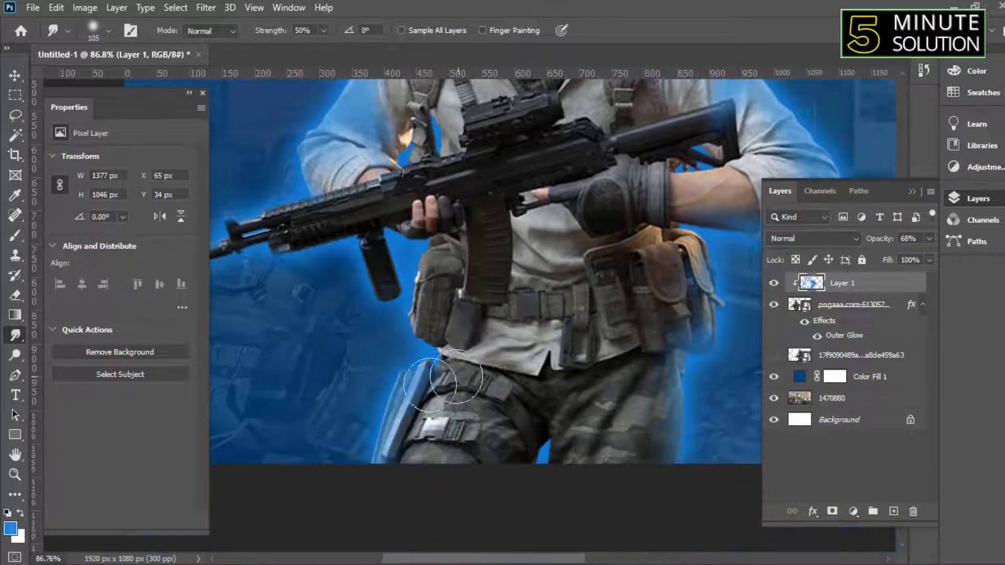
{"action": "scroll", "coordinate": [597, 309], "scroll_direction": "left", "scroll_amount": 6}
{"action": "scroll", "coordinate": [596, 309], "scroll_direction": "up", "scroll_amount": 1}
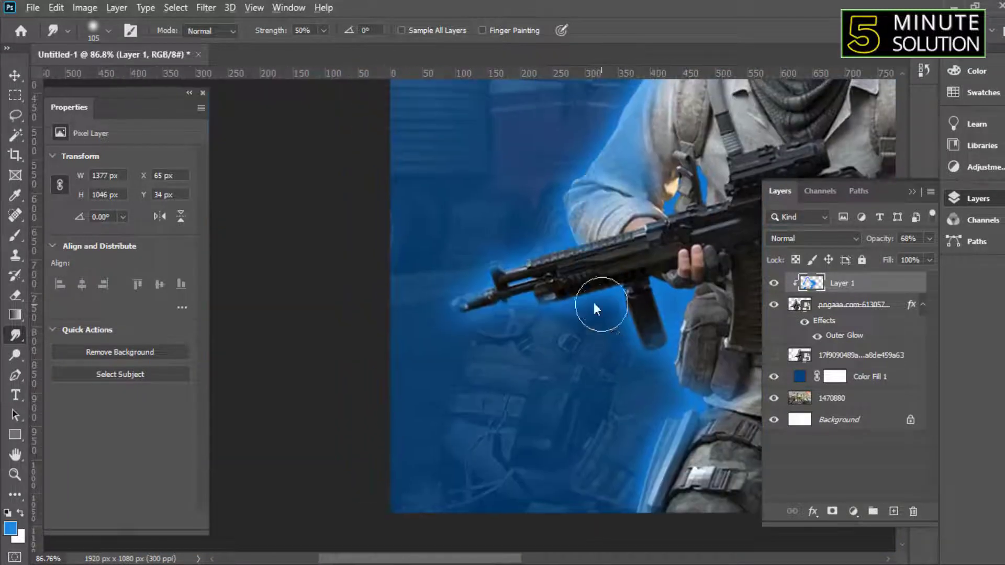
{"action": "scroll", "coordinate": [426, 361], "scroll_direction": "down", "scroll_amount": 5}
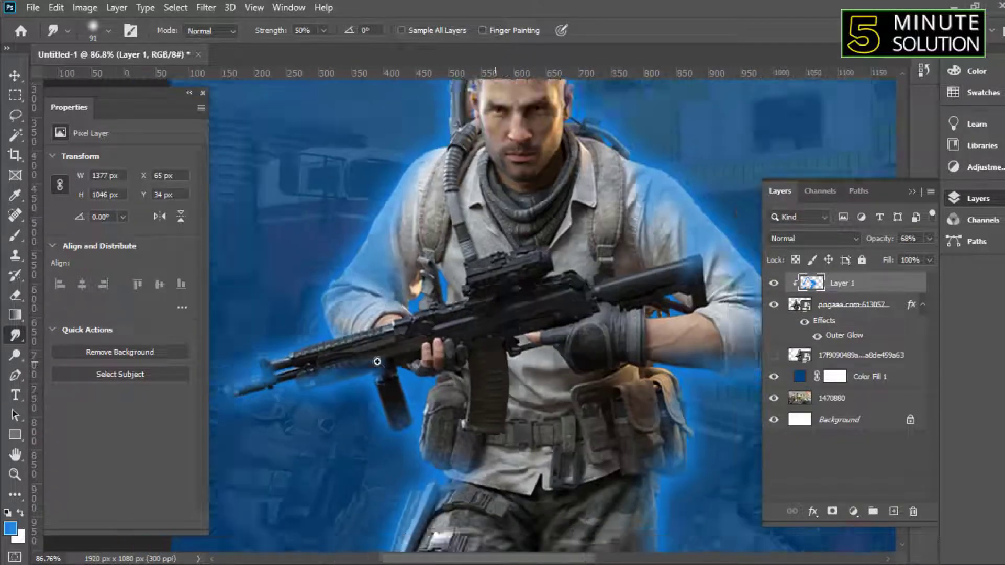
{"action": "scroll", "coordinate": [367, 372], "scroll_direction": "up", "scroll_amount": 2}
{"action": "key", "text": "bracketright"}
{"action": "key", "text": "bracketright"}
{"action": "key", "text": "bracketright"}
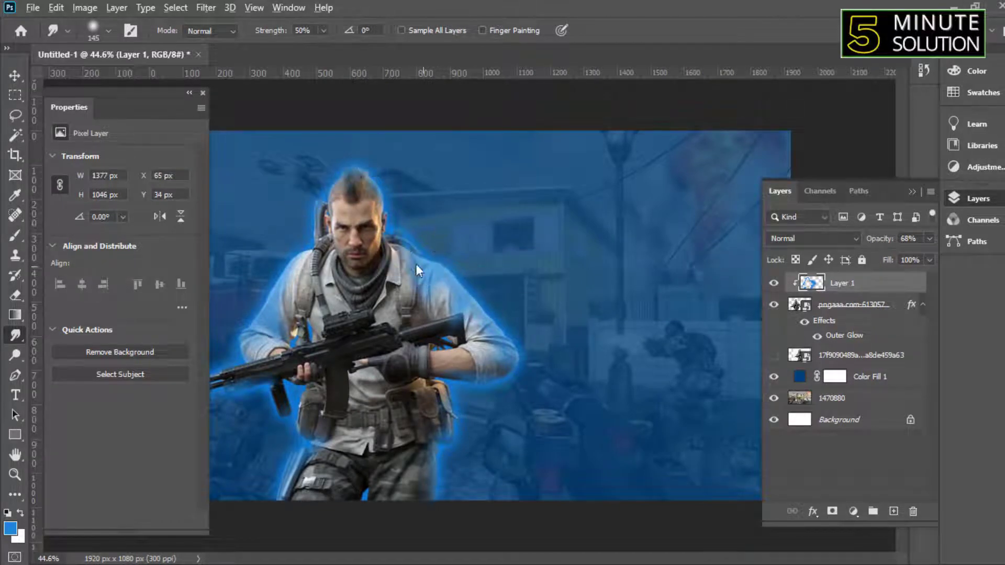
{"action": "left_click_drag", "start_coordinate": [416, 264], "coordinate": [398, 247]}
{"action": "scroll", "coordinate": [297, 348], "scroll_direction": "down", "scroll_amount": 1}
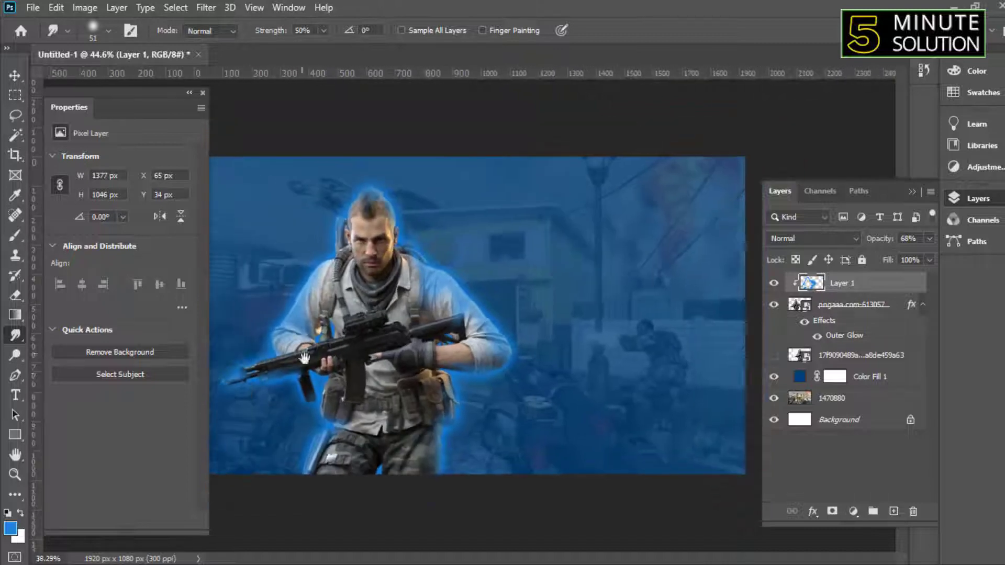
- Add a new layer above the soldier and fill it with the blue colour
{"action": "left_click", "coordinate": [849, 305]}
{"action": "left_click", "coordinate": [886, 508]}
{"action": "key", "text": "b"}
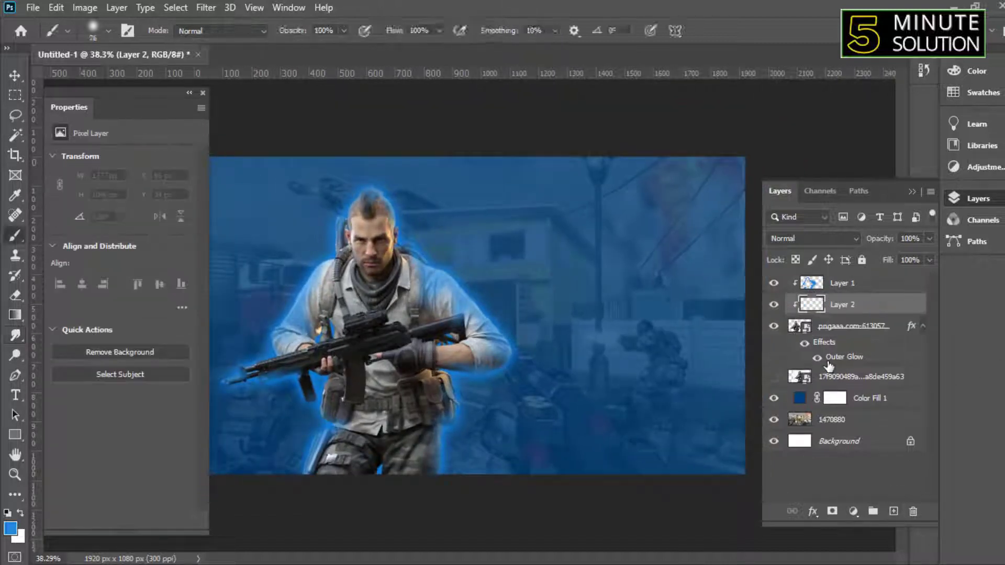
{"action": "key", "text": "alt+BackSpace"}
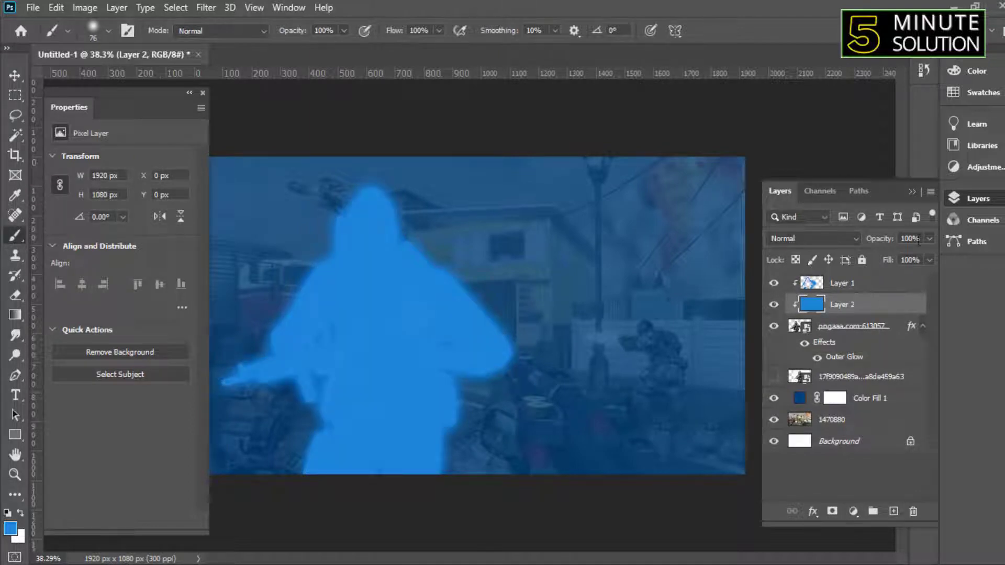
{"action": "type", "text": "5"}
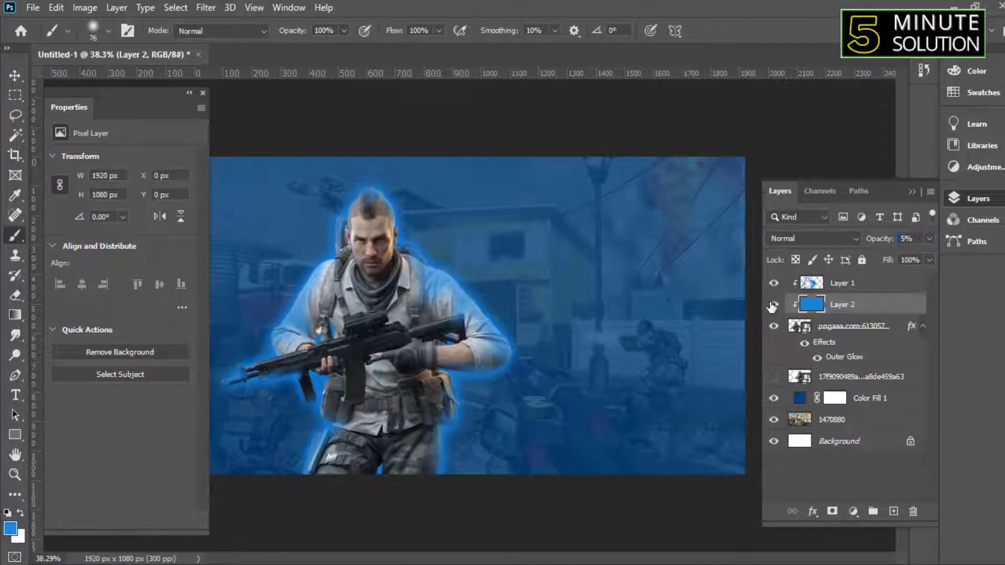
{"action": "key", "text": "Return"}
- Set the blue layer to Color blend mode at 18% opacity and paste the light-burst image
{"action": "left_click", "coordinate": [811, 239]}
{"action": "left_click", "coordinate": [785, 545]}
{"action": "type", "text": "18"}
{"action": "key", "text": "Return"}
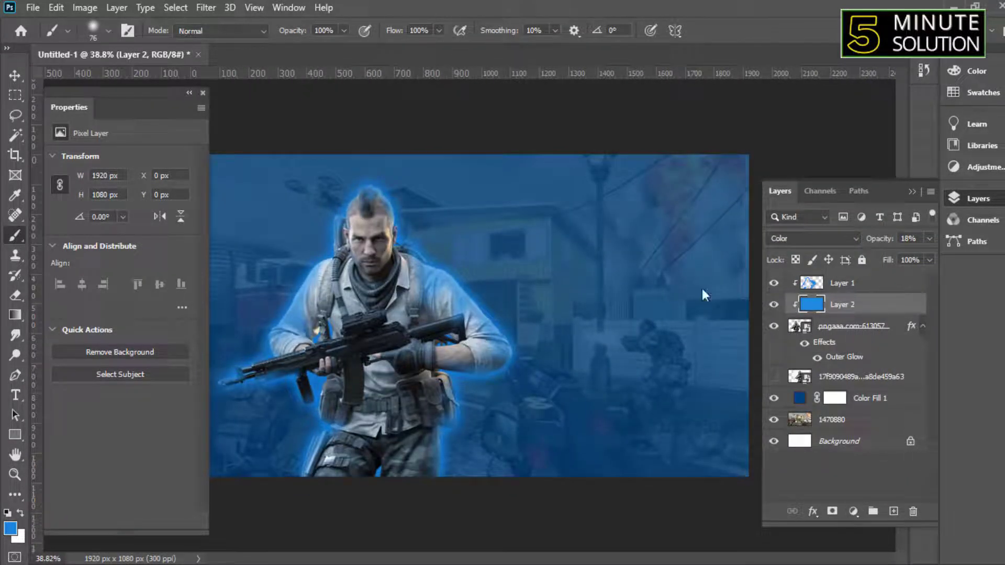
{"action": "key", "text": "ctrl+v"}
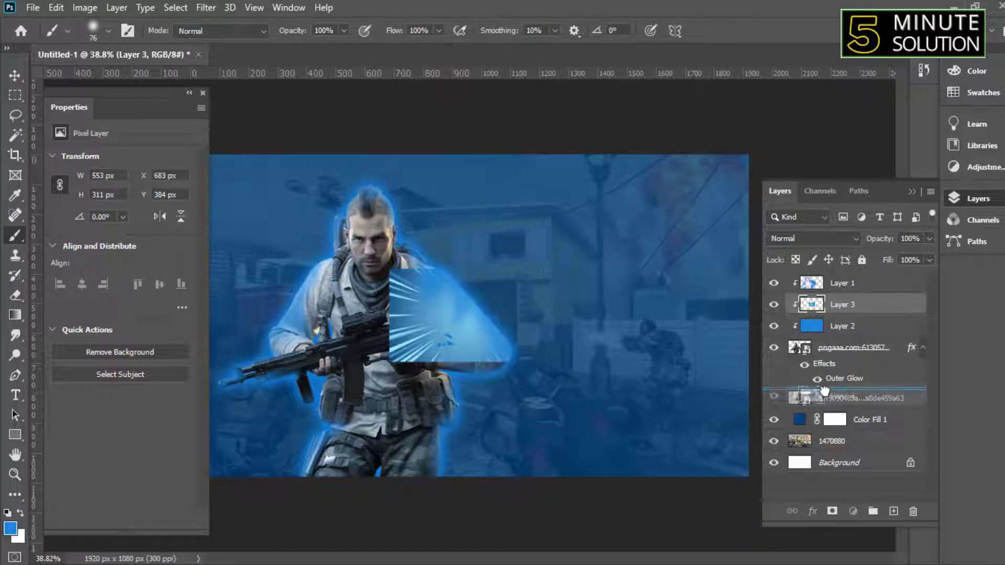
- Move the light-burst layer below the soldier layers and scale it to fill the canvas
{"action": "left_click_drag", "start_coordinate": [871, 316], "coordinate": [858, 410]}
{"action": "key", "text": "ctrl+t"}
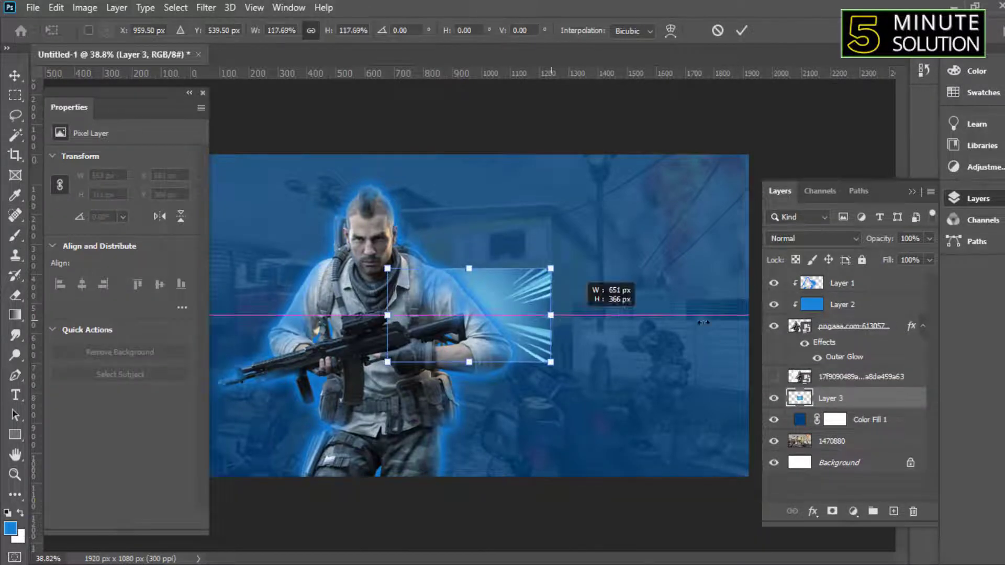
{"action": "left_click_drag", "start_coordinate": [549, 315], "coordinate": [748, 298]}
{"action": "key", "text": "Return"}
{"action": "key", "text": "b"}
- Blend the light-burst layer in Multiply mode after briefly trying Soft Light
{"action": "left_click", "coordinate": [814, 238]}
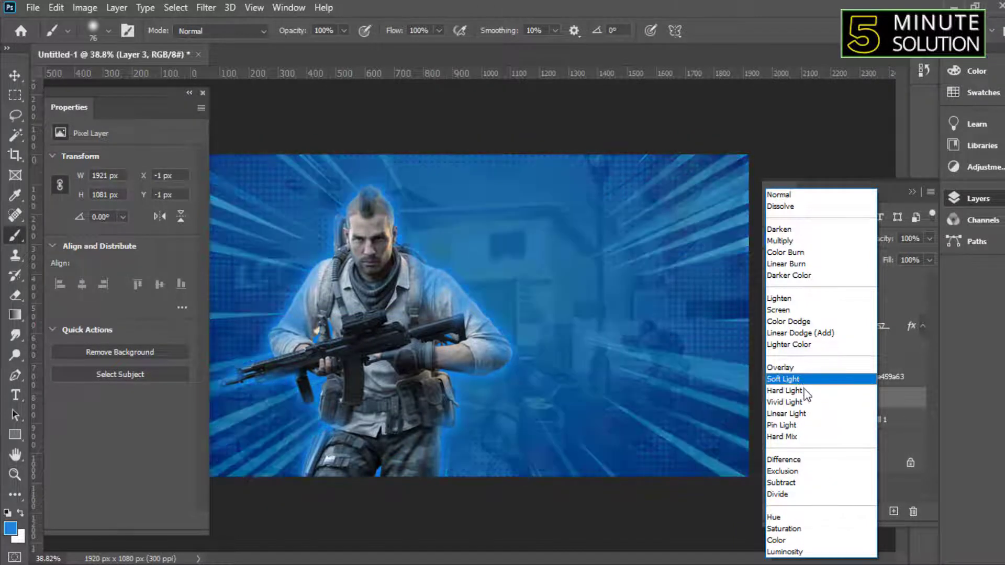
{"action": "left_click", "coordinate": [783, 379]}
{"action": "scroll", "coordinate": [562, 363], "scroll_direction": "down", "scroll_amount": 3}
{"action": "scroll", "coordinate": [563, 363], "scroll_direction": "up", "scroll_amount": 3}
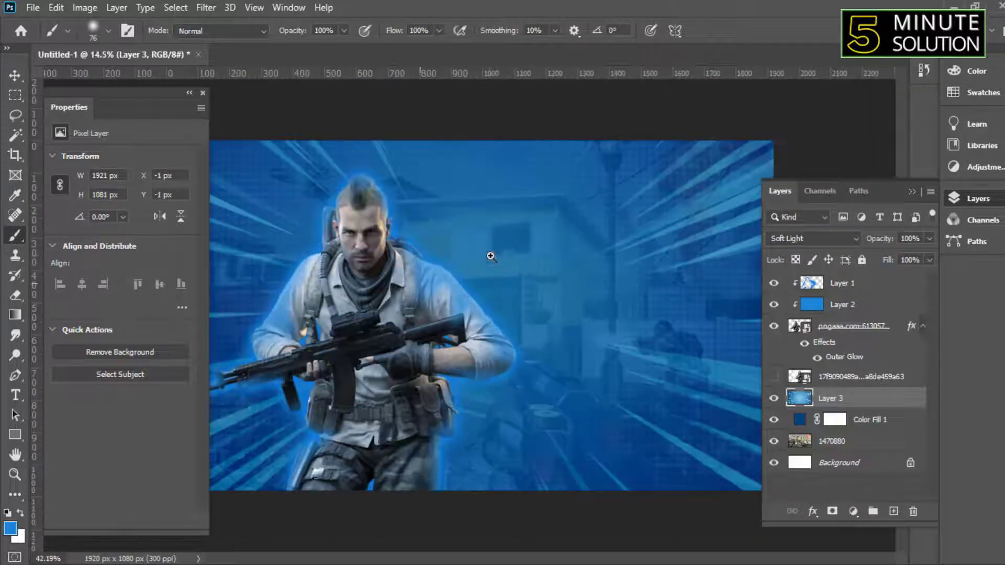
{"action": "scroll", "coordinate": [530, 332], "scroll_direction": "down", "scroll_amount": 3}
{"action": "scroll", "coordinate": [529, 332], "scroll_direction": "up", "scroll_amount": 5}
{"action": "left_click", "coordinate": [827, 238]}
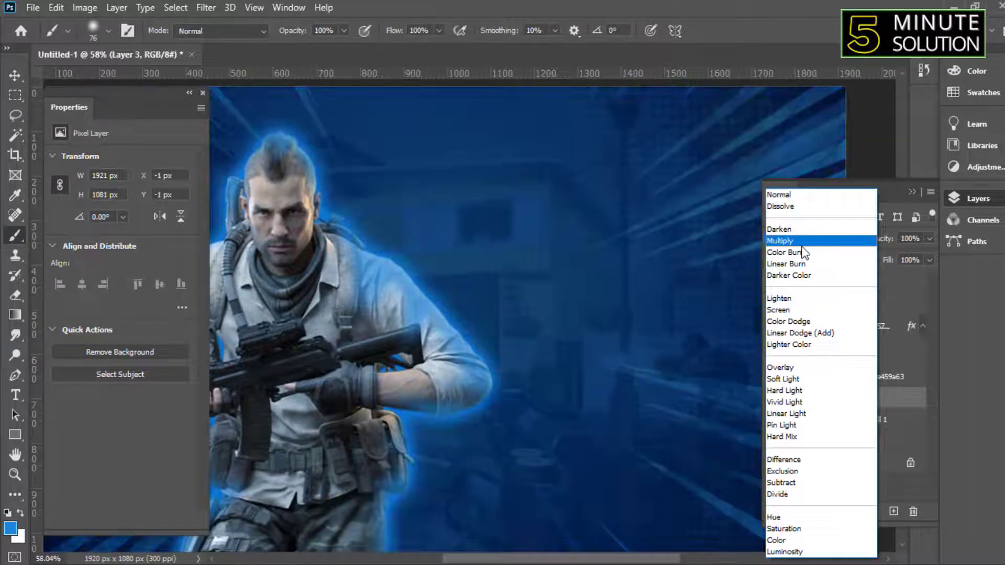
{"action": "left_click", "coordinate": [814, 242]}
{"action": "scroll", "coordinate": [550, 409], "scroll_direction": "down", "scroll_amount": 3}
{"action": "scroll", "coordinate": [523, 377], "scroll_direction": "up", "scroll_amount": 2}
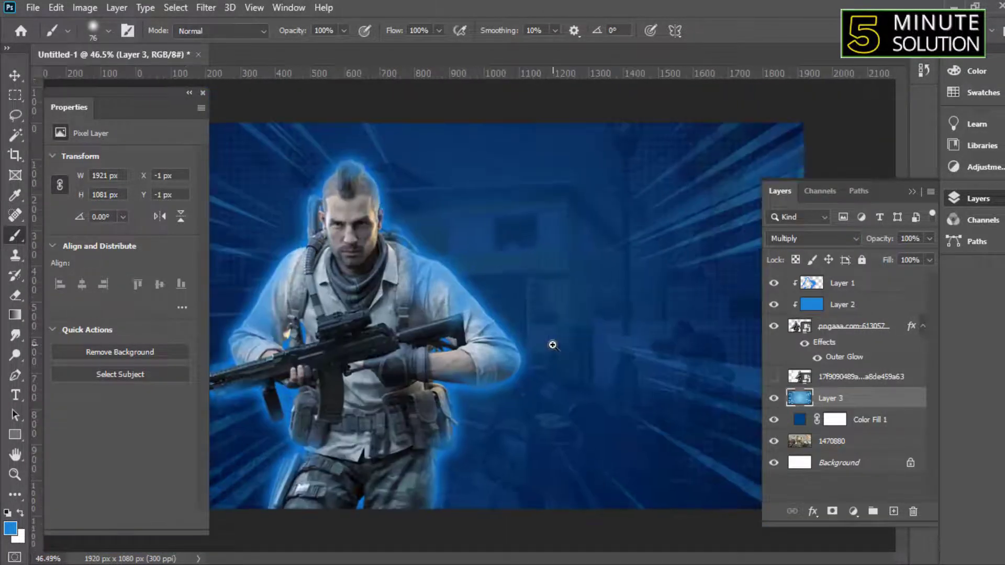
{"action": "scroll", "coordinate": [550, 343], "scroll_direction": "down", "scroll_amount": 2}
{"action": "scroll", "coordinate": [471, 293], "scroll_direction": "up", "scroll_amount": 1}
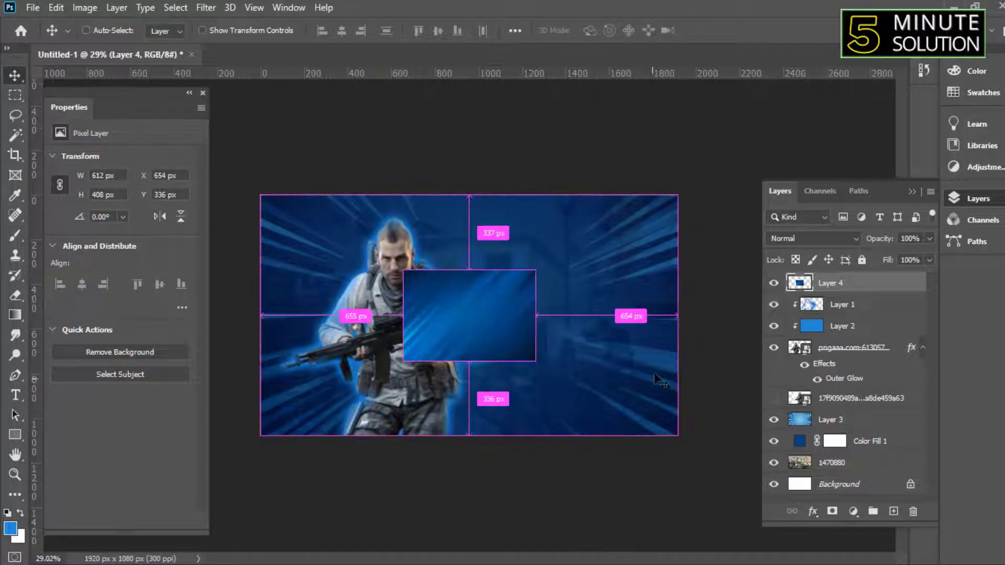
- Scale the blue-streak layer up to cover the whole canvas
{"action": "key", "text": "ctrl+t"}
{"action": "left_click_drag", "start_coordinate": [549, 314], "coordinate": [684, 314]}
{"action": "key", "text": "Return"}
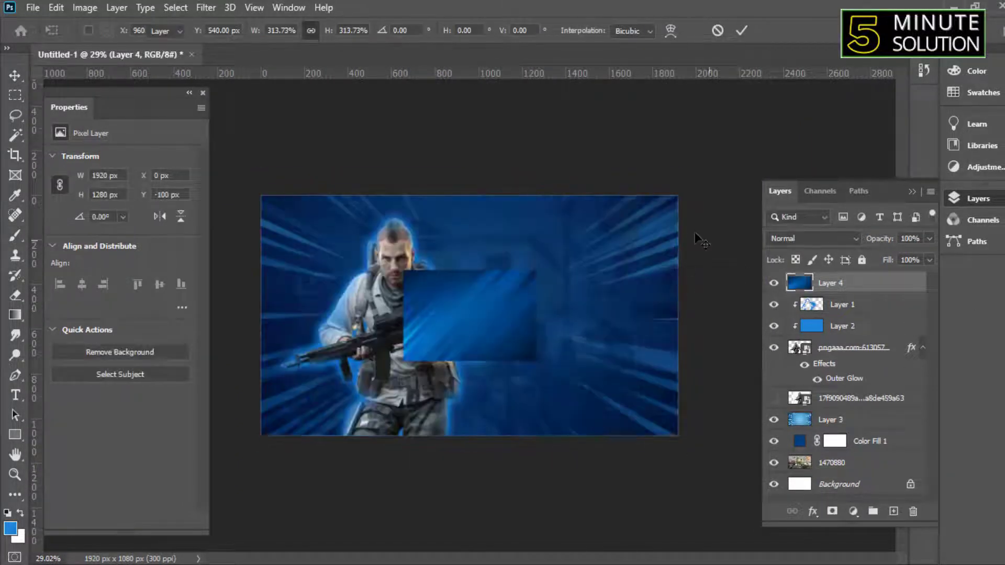
{"action": "left_click_drag", "start_coordinate": [856, 427], "coordinate": [838, 422]}
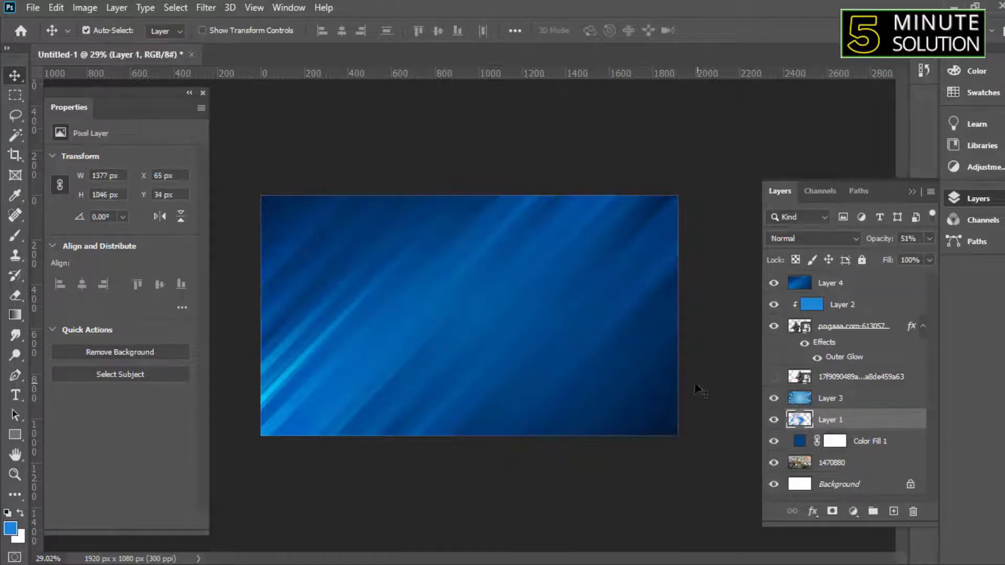
{"action": "left_click", "coordinate": [843, 399]}
{"action": "key", "text": "ctrl+z"}
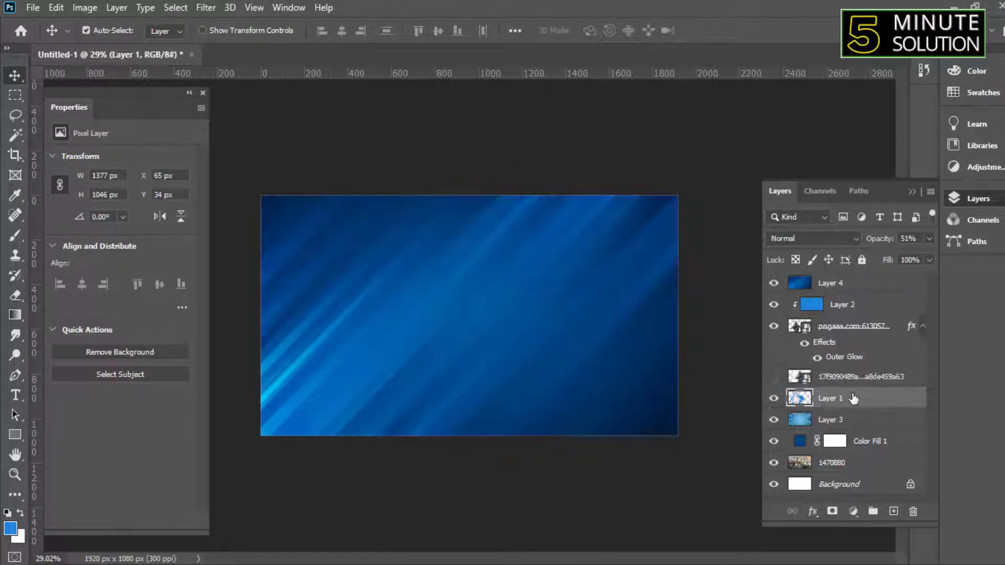
{"action": "key", "text": "ctrl+shift+z"}
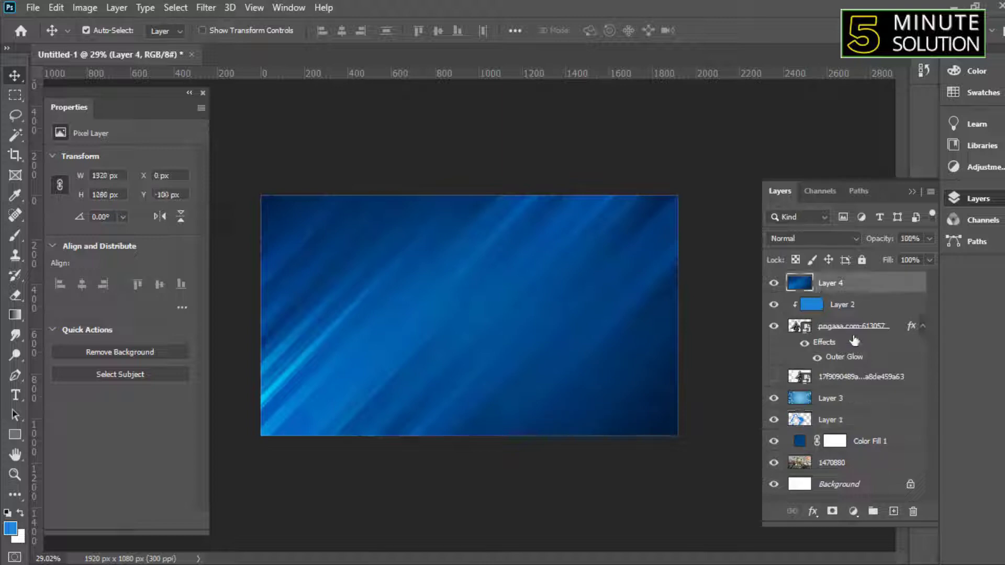
- Place the blue streaks just above the light burst in Hard Light and bring in the lightning image
{"action": "left_click_drag", "start_coordinate": [820, 291], "coordinate": [837, 390]}
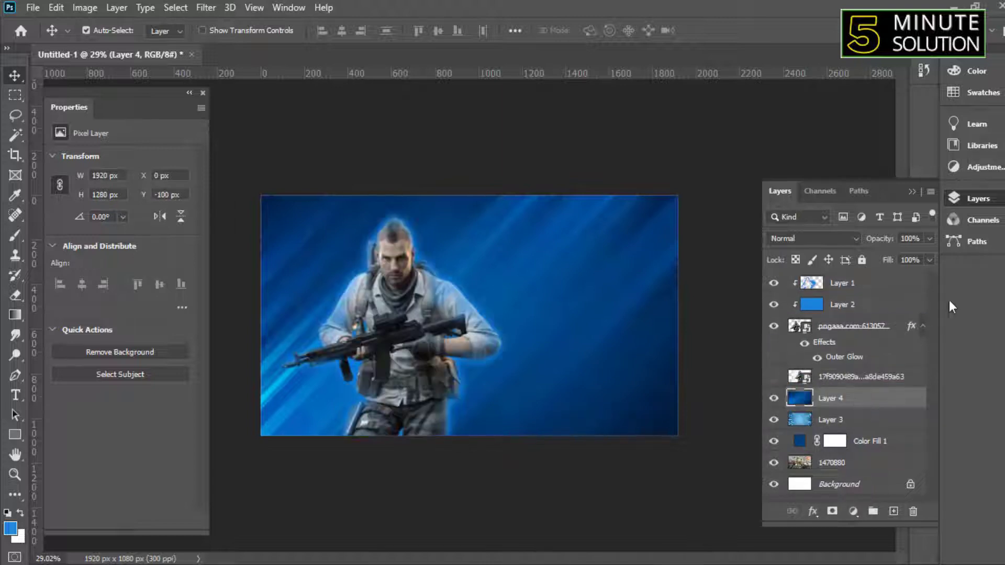
{"action": "left_click", "coordinate": [818, 237]}
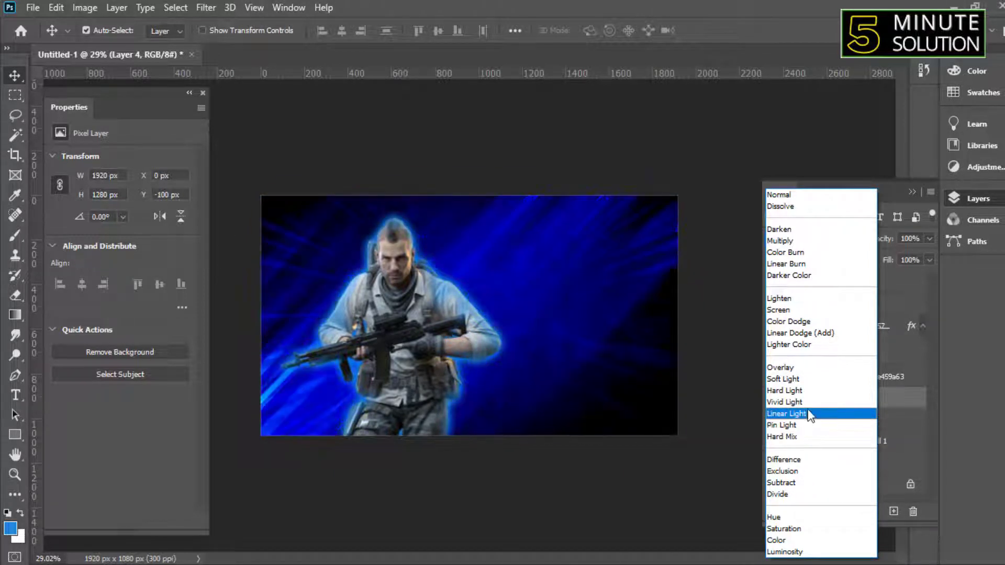
{"action": "left_click", "coordinate": [809, 393]}
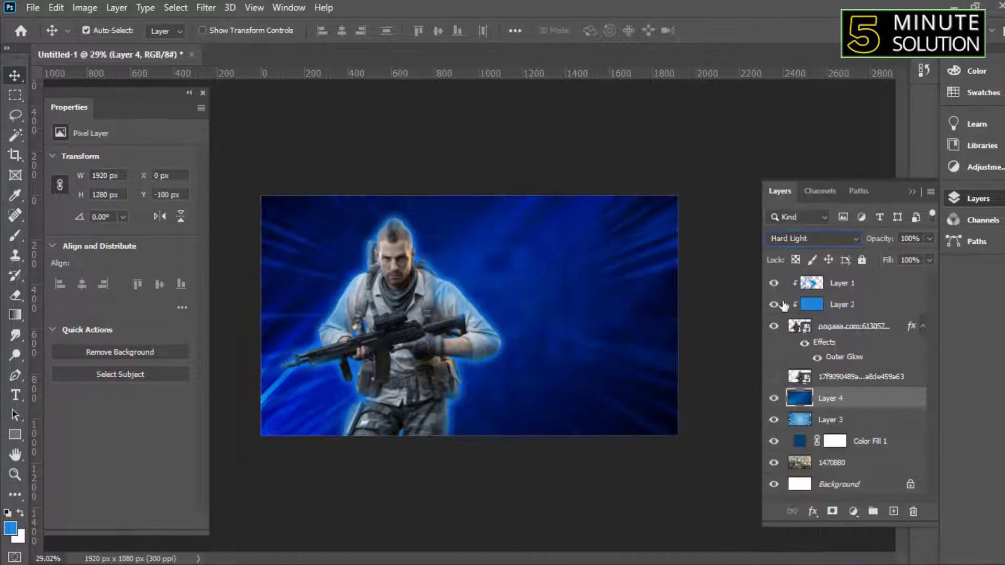
{"action": "left_click", "coordinate": [773, 398]}
{"action": "scroll", "coordinate": [394, 400], "scroll_direction": "down", "scroll_amount": 5}
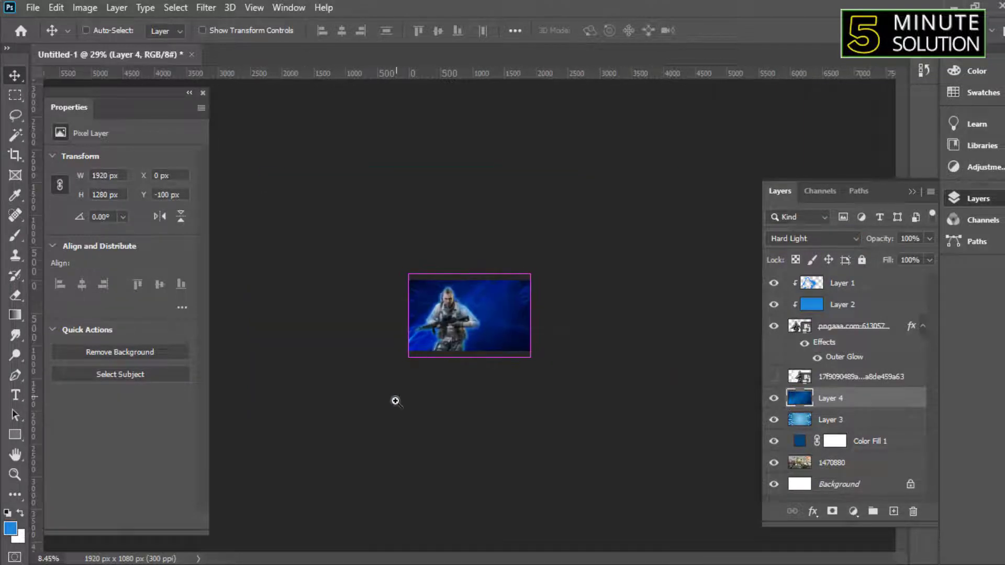
{"action": "scroll", "coordinate": [395, 399], "scroll_direction": "up", "scroll_amount": 6}
{"action": "scroll", "coordinate": [403, 367], "scroll_direction": "down", "scroll_amount": 3}
{"action": "scroll", "coordinate": [403, 366], "scroll_direction": "up", "scroll_amount": 2}
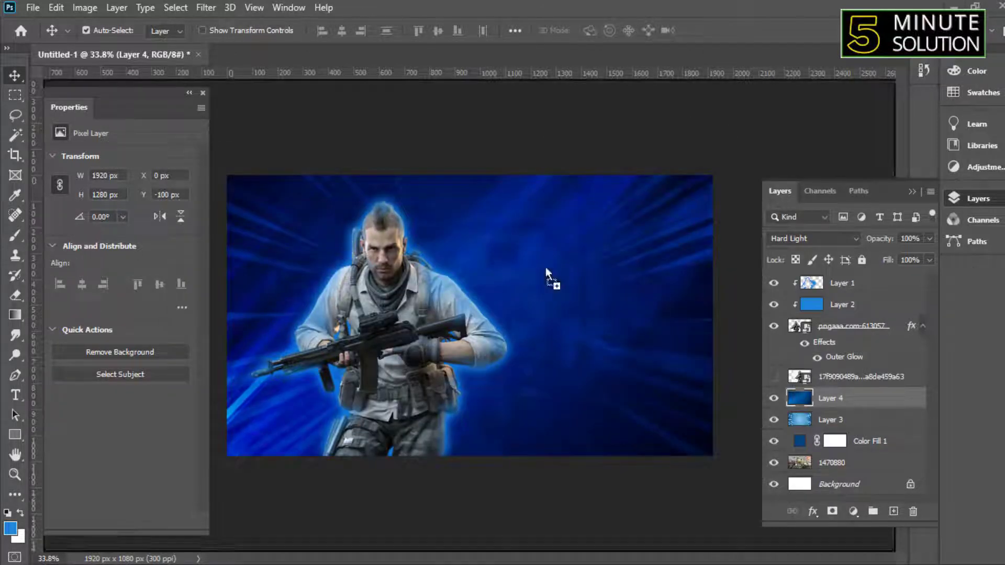
{"action": "left_click_drag", "start_coordinate": [549, 280], "coordinate": [554, 293]}
- Place the lightning image, trying Lighten blending before returning it to Normal
{"action": "key", "text": "Return"}
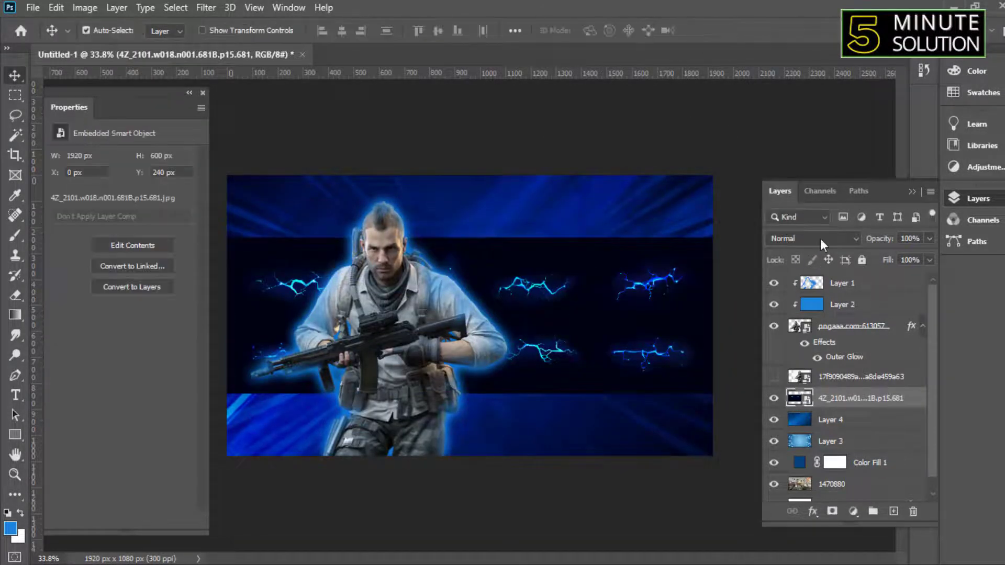
{"action": "left_click", "coordinate": [821, 239]}
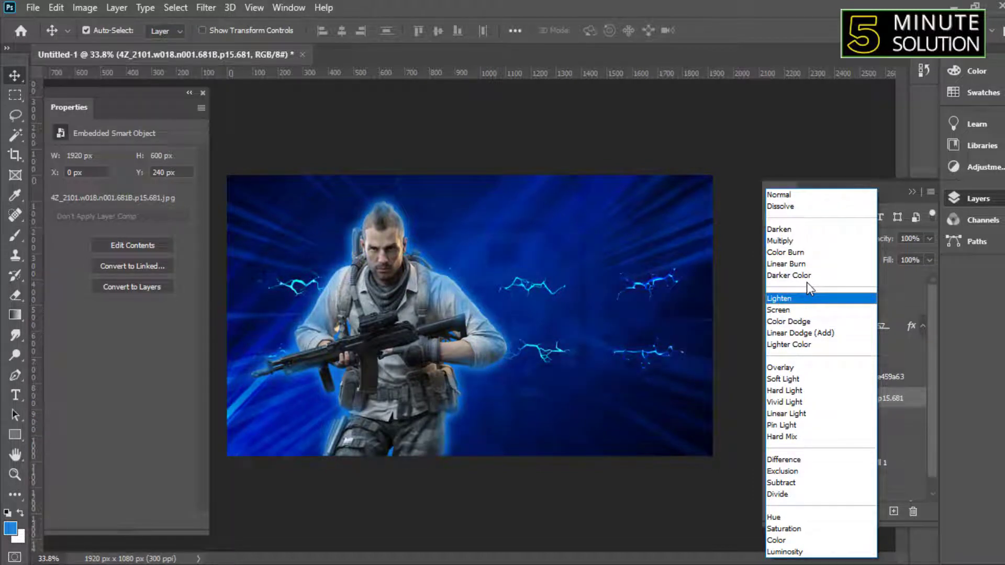
{"action": "left_click", "coordinate": [801, 300]}
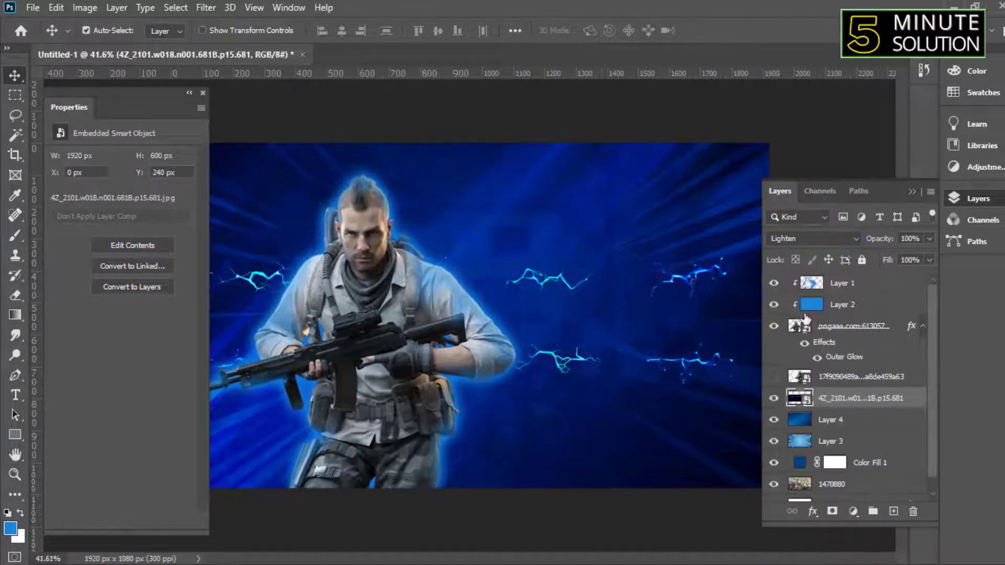
{"action": "left_click", "coordinate": [812, 239]}
{"action": "left_click", "coordinate": [780, 191]}
{"action": "scroll", "coordinate": [403, 250], "scroll_direction": "up", "scroll_amount": 4}
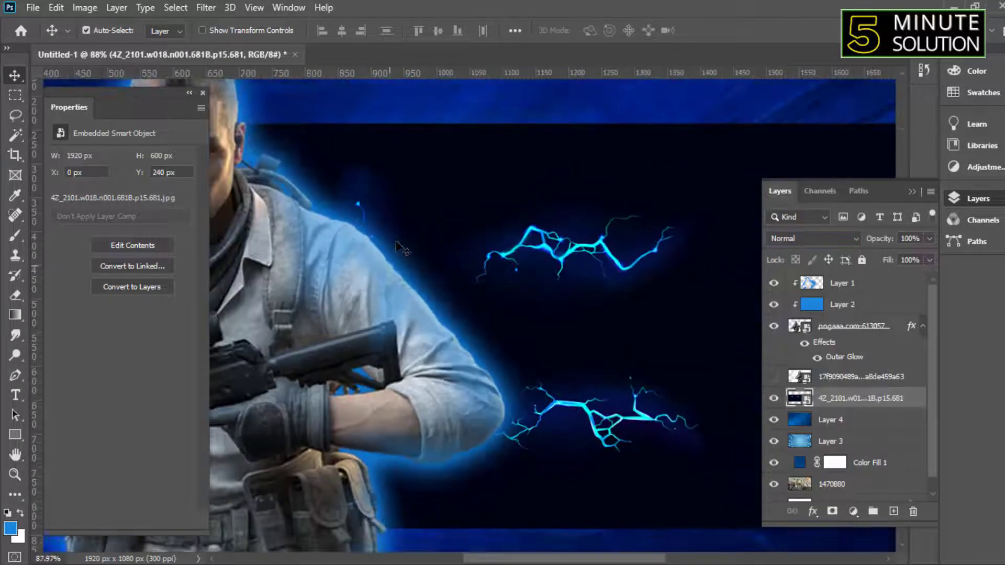
- Copy three lightning bolts onto separate layers using elliptical selections
{"action": "left_click", "coordinate": [15, 95]}
{"action": "left_click_drag", "start_coordinate": [427, 153], "coordinate": [727, 329]}
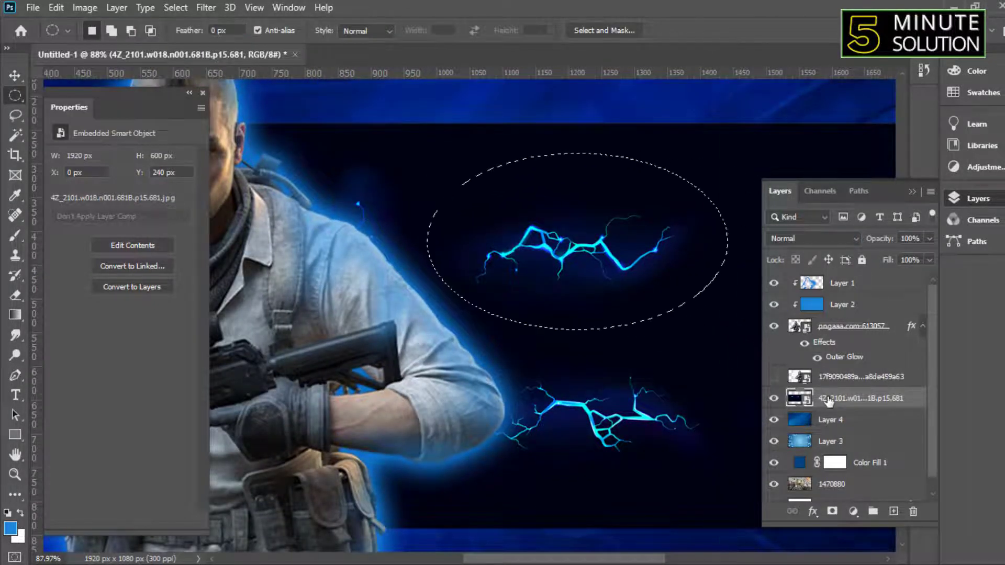
{"action": "key", "text": "ctrl+j"}
{"action": "left_click_drag", "start_coordinate": [445, 244], "coordinate": [688, 396]}
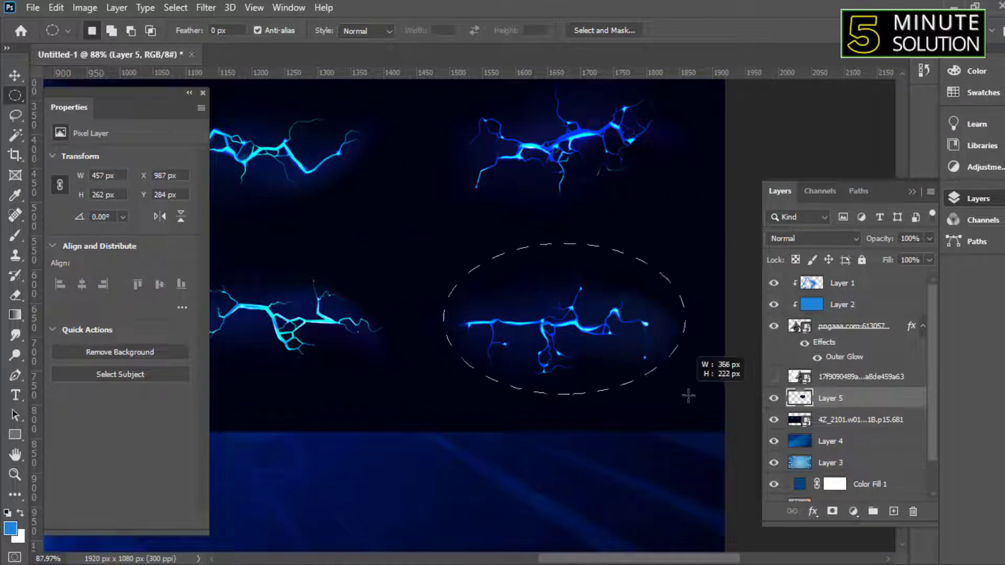
{"action": "left_click", "coordinate": [858, 419]}
{"action": "key", "text": "ctrl+j"}
{"action": "scroll", "coordinate": [371, 352], "scroll_direction": "down", "scroll_amount": 2}
{"action": "left_click_drag", "start_coordinate": [370, 352], "coordinate": [557, 348]}
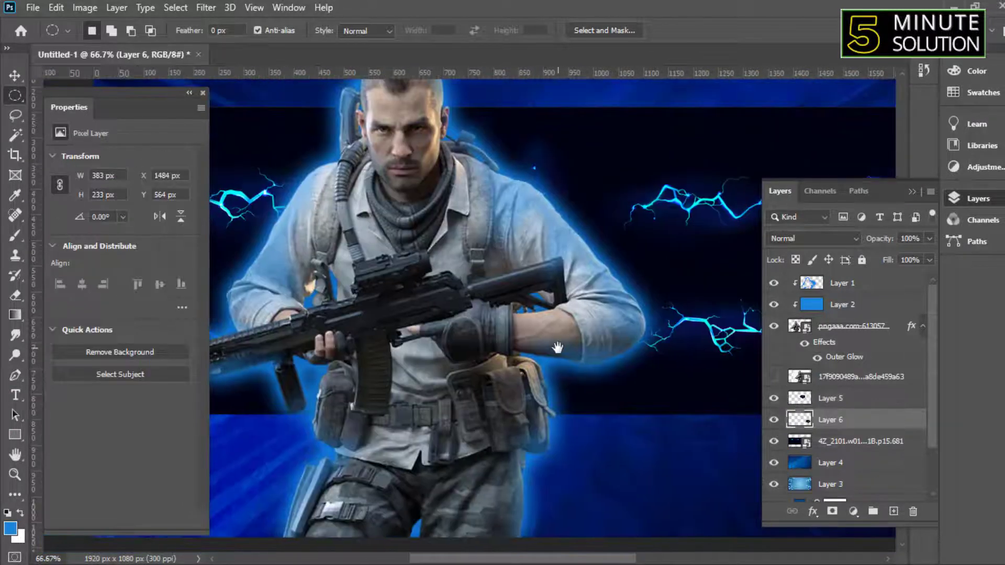
{"action": "scroll", "coordinate": [557, 348], "scroll_direction": "down", "scroll_amount": 3}
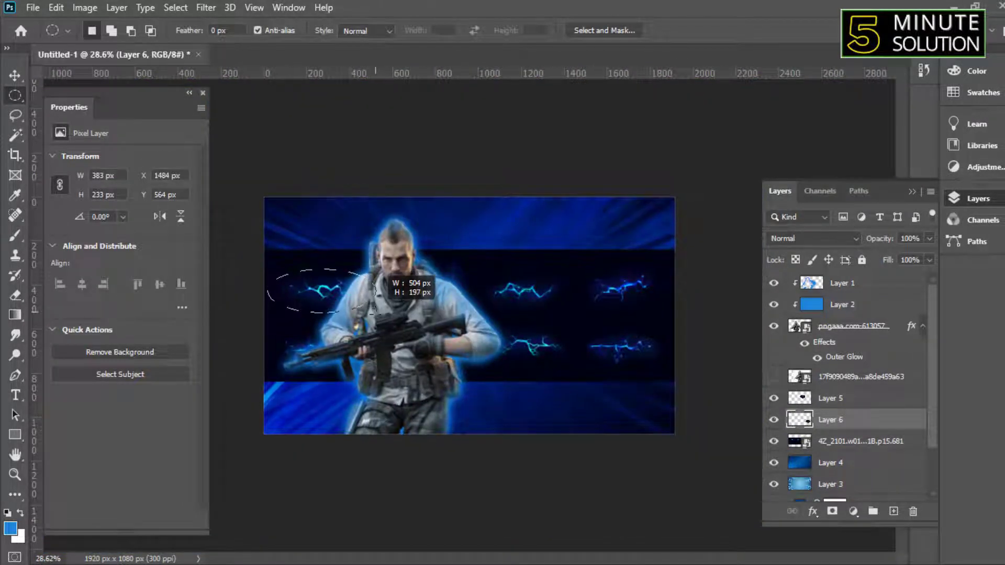
{"action": "left_click", "coordinate": [883, 444]}
{"action": "key", "text": "ctrl+j"}
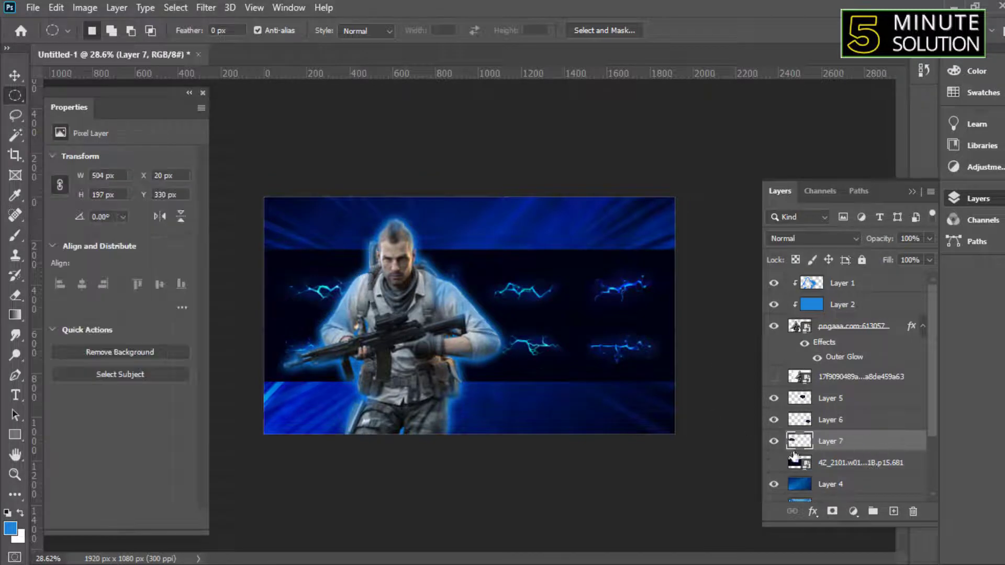
- Enlarge the top bolt into the top-right corner and blend it with Lighter Color
{"action": "left_click", "coordinate": [827, 398]}
{"action": "key", "text": "ctrl+t"}
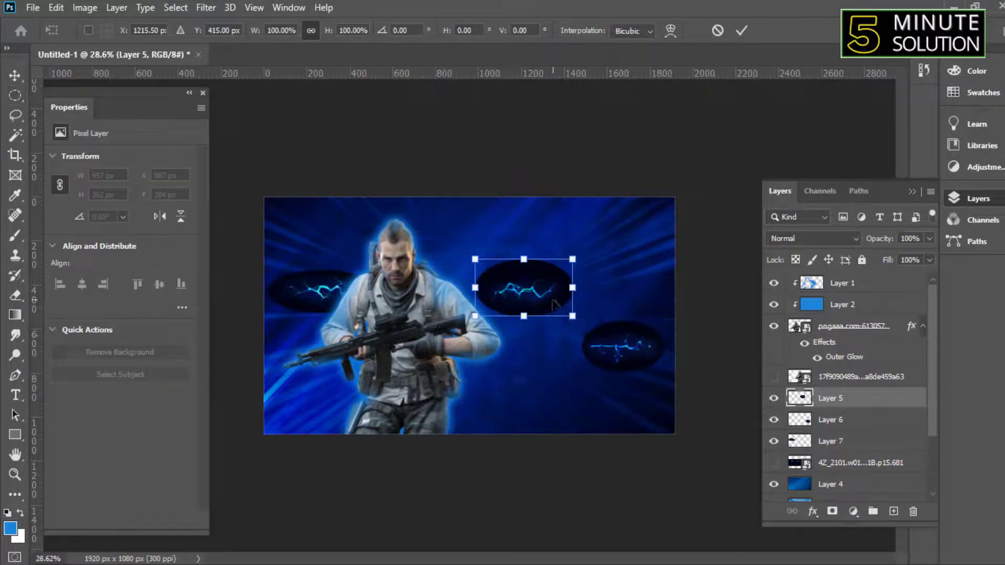
{"action": "mouse_move", "coordinate": [544, 293]}
{"action": "left_mouse_down"}
{"action": "mouse_move", "coordinate": [679, 231]}
{"action": "mouse_move", "coordinate": [738, 157]}
{"action": "left_mouse_up"}
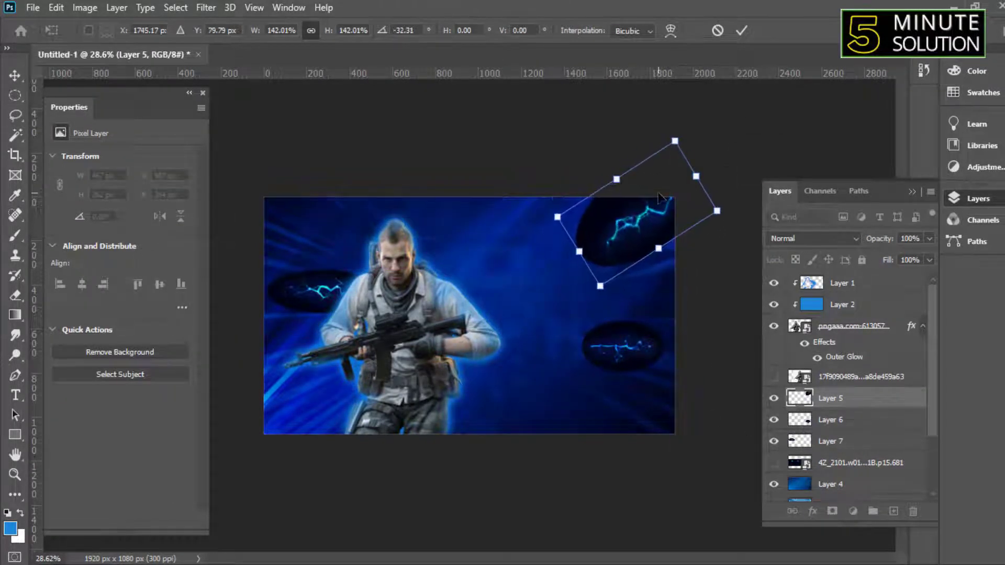
{"action": "key", "text": "Return"}
{"action": "key", "text": "m"}
{"action": "left_click", "coordinate": [811, 238]}
{"action": "scroll", "coordinate": [806, 288], "scroll_direction": "down", "scroll_amount": 1}
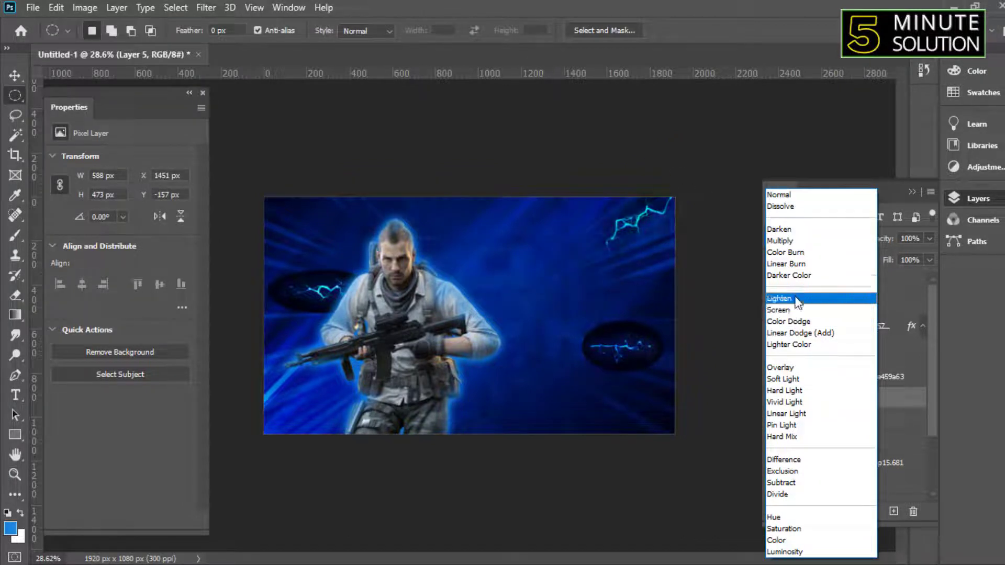
{"action": "left_click", "coordinate": [799, 344]}
{"action": "mouse_move", "coordinate": [451, 151]}
{"action": "left_mouse_down"}
{"action": "mouse_move", "coordinate": [522, 148]}
{"action": "mouse_move", "coordinate": [487, 152]}
{"action": "left_mouse_up"}
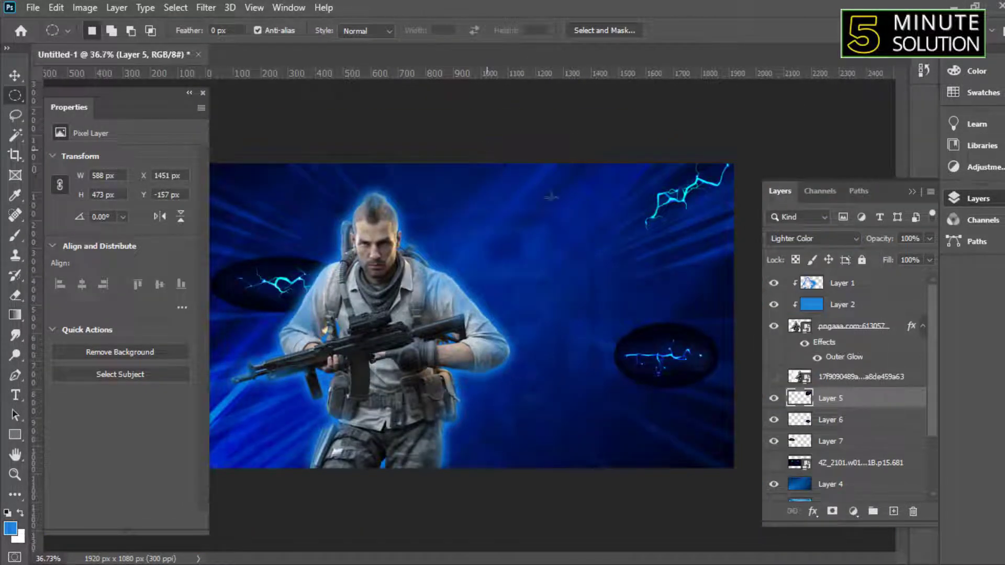
- Blend the left and right bolt layers with Lighter Color as well
{"action": "left_click", "coordinate": [15, 74]}
{"action": "left_click", "coordinate": [831, 442]}
{"action": "left_click", "coordinate": [831, 420], "text": "shift"}
{"action": "left_click", "coordinate": [811, 239]}
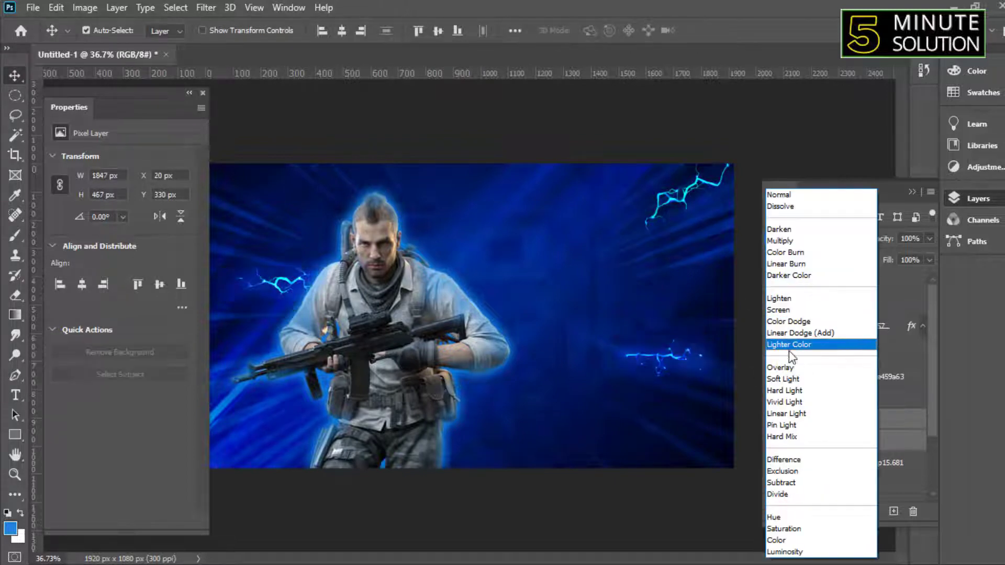
{"action": "left_click", "coordinate": [792, 345]}
- Duplicate the two bolt layers and rotate the left copy onto the top-left edge
{"action": "left_click_drag", "start_coordinate": [486, 359], "coordinate": [471, 359]}
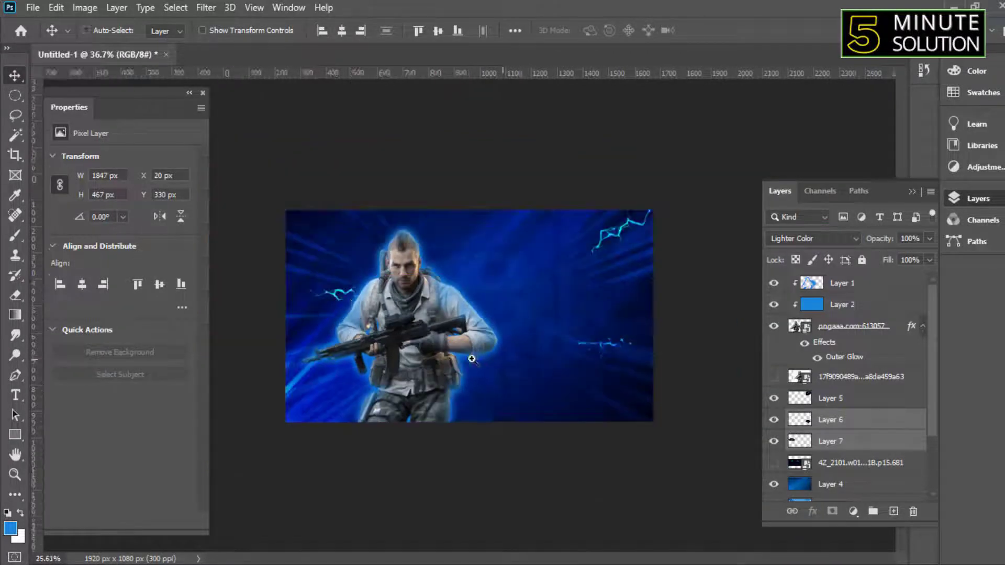
{"action": "key", "text": "ctrl+j"}
{"action": "key", "text": "ctrl+t"}
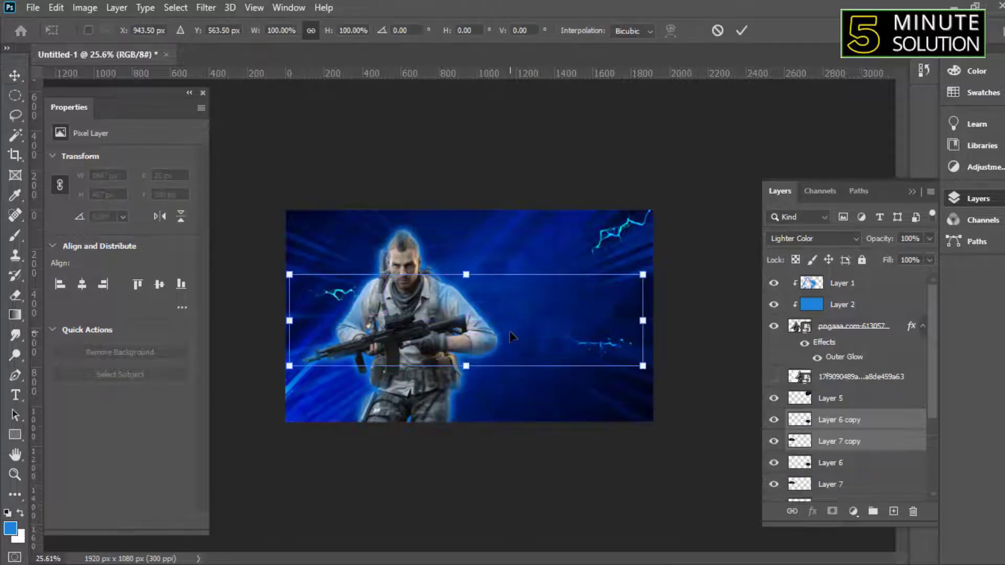
{"action": "key", "text": "Return"}
{"action": "left_click", "coordinate": [562, 425], "text": "ctrl"}
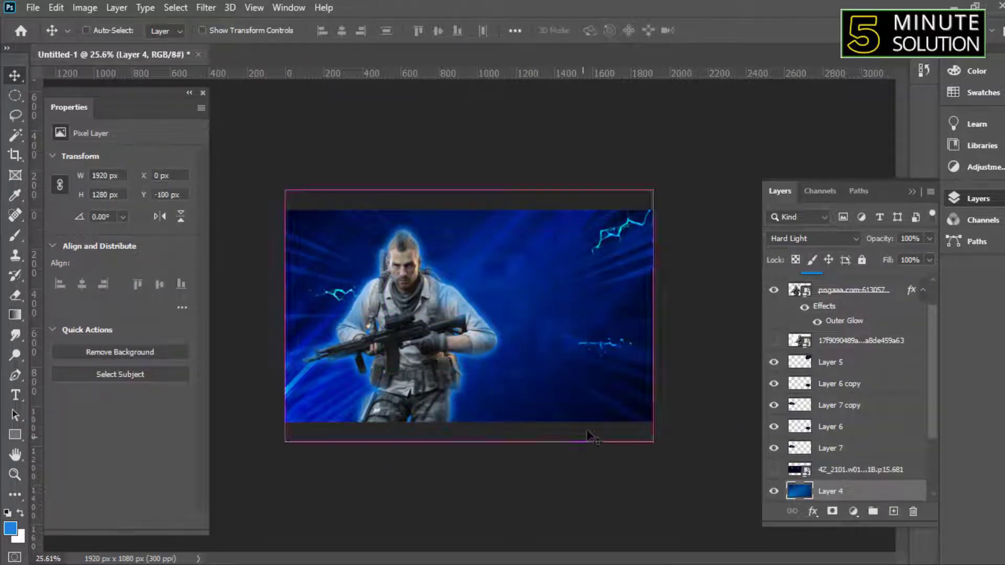
{"action": "left_click", "coordinate": [343, 296], "text": "ctrl"}
{"action": "key", "text": "ctrl+t"}
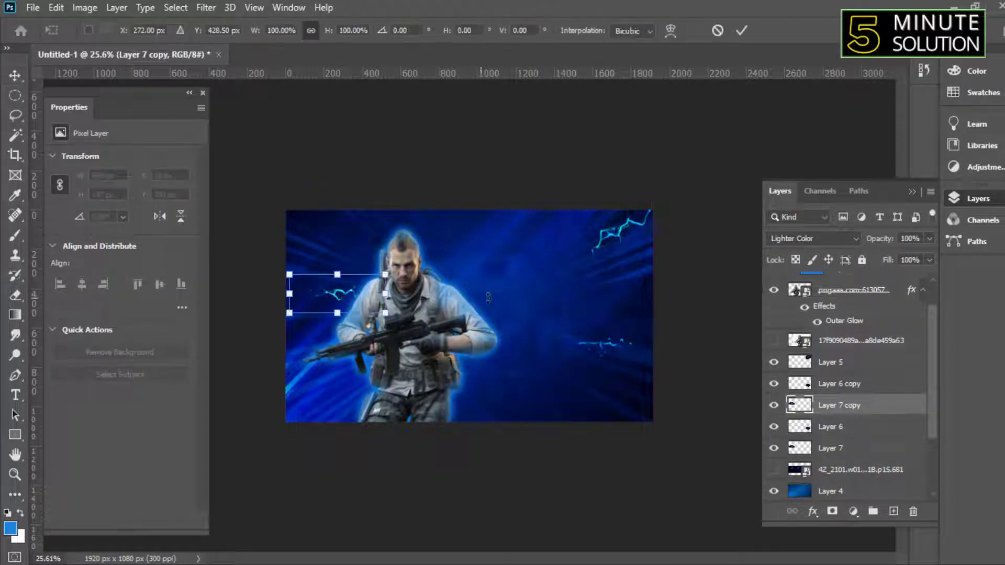
{"action": "mouse_move", "coordinate": [398, 272]}
{"action": "left_mouse_down"}
{"action": "mouse_move", "coordinate": [382, 298]}
{"action": "mouse_move", "coordinate": [354, 231]}
{"action": "left_mouse_up"}
{"action": "key", "text": "Return"}
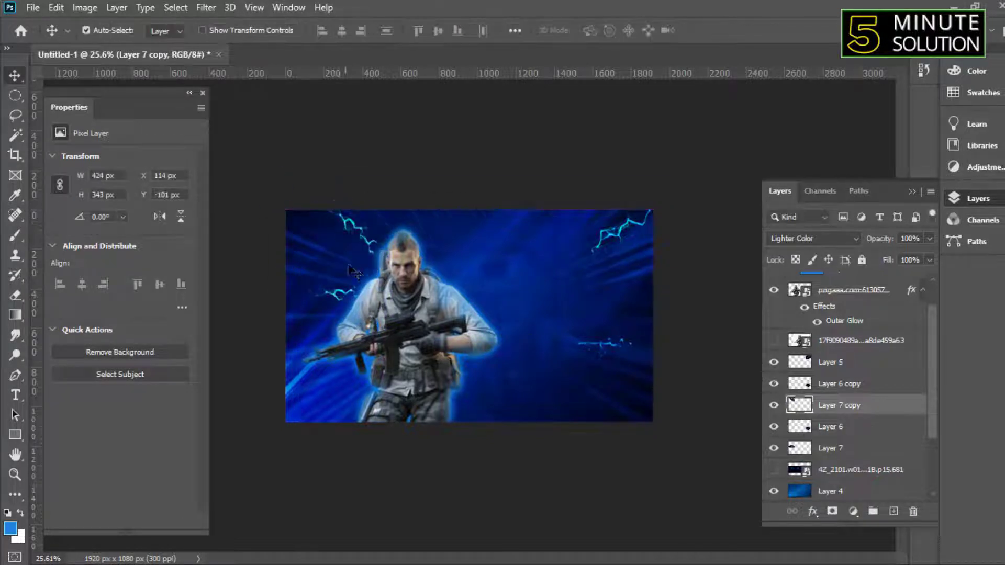
- Widen the left bolt and enlarge a rotated copy in the bottom-right corner
{"action": "left_click", "coordinate": [335, 303]}
{"action": "key", "text": "ctrl+t"}
{"action": "left_click_drag", "start_coordinate": [361, 298], "coordinate": [374, 298]}
{"action": "key", "text": "Return"}
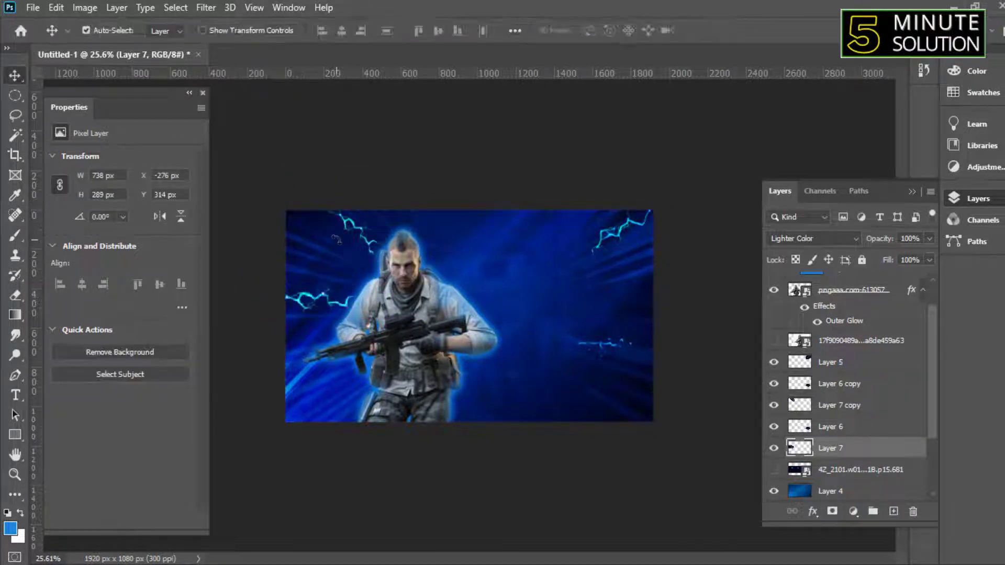
{"action": "left_click_drag", "start_coordinate": [623, 358], "coordinate": [649, 338]}
{"action": "key", "text": "ctrl+t"}
{"action": "mouse_move", "coordinate": [680, 409]}
{"action": "left_mouse_down"}
{"action": "mouse_move", "coordinate": [676, 419]}
{"action": "mouse_move", "coordinate": [697, 427]}
{"action": "mouse_move", "coordinate": [728, 466]}
{"action": "left_mouse_up"}
{"action": "key", "text": "Return"}
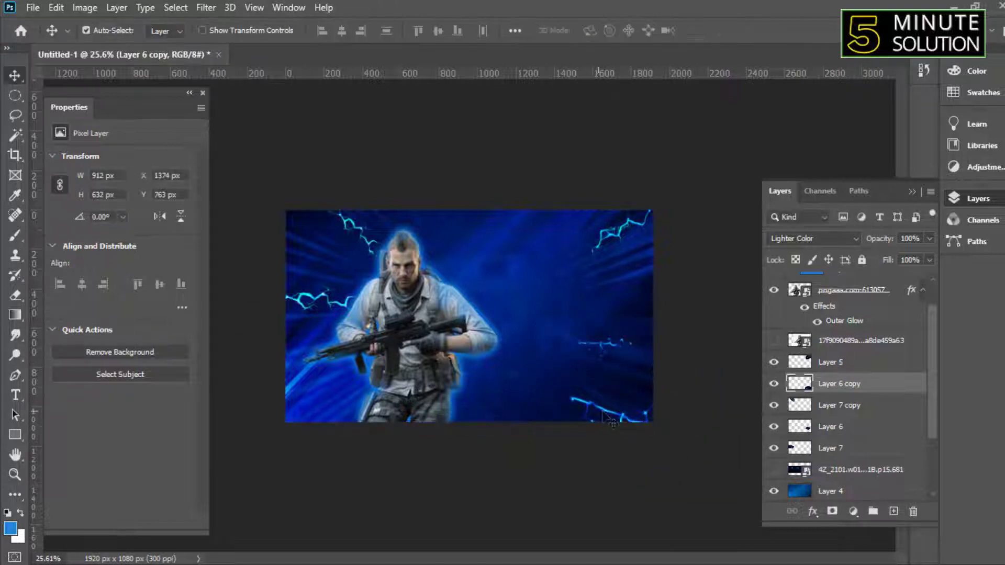
- Duplicate the bottom-right bolt and flip the copy upside down along the bottom edge
{"action": "key", "text": "ctrl+j"}
{"action": "key", "text": "ctrl+t"}
{"action": "left_click_drag", "start_coordinate": [613, 423], "coordinate": [335, 409]}
{"action": "left_click_drag", "start_coordinate": [209, 377], "coordinate": [157, 413]}
{"action": "mouse_move", "coordinate": [354, 393]}
{"action": "left_mouse_down"}
{"action": "mouse_move", "coordinate": [338, 416]}
{"action": "mouse_move", "coordinate": [335, 404]}
{"action": "left_mouse_up"}
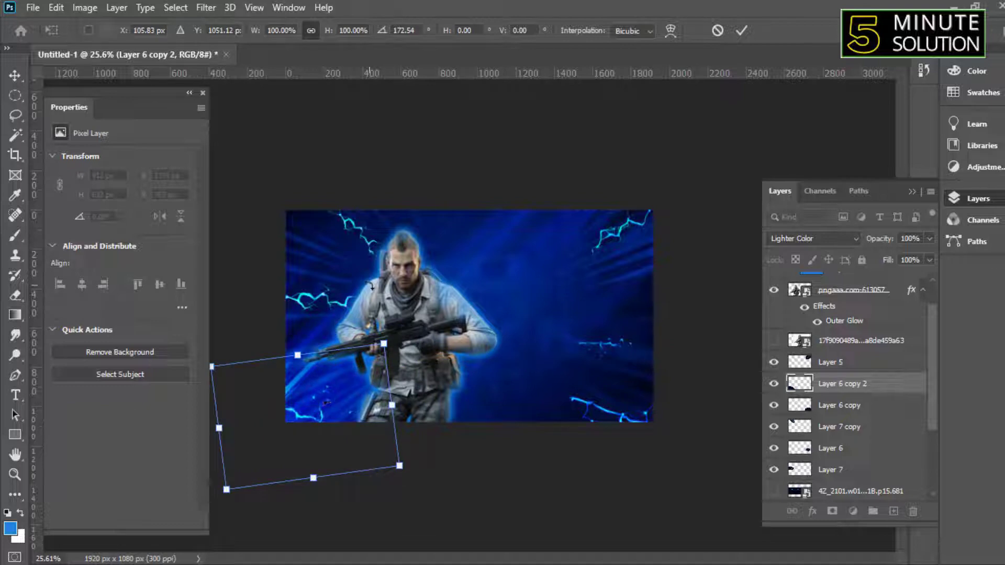
{"action": "key", "text": "Return"}
{"action": "left_click", "coordinate": [631, 422]}
{"action": "key", "text": "ctrl+n"}
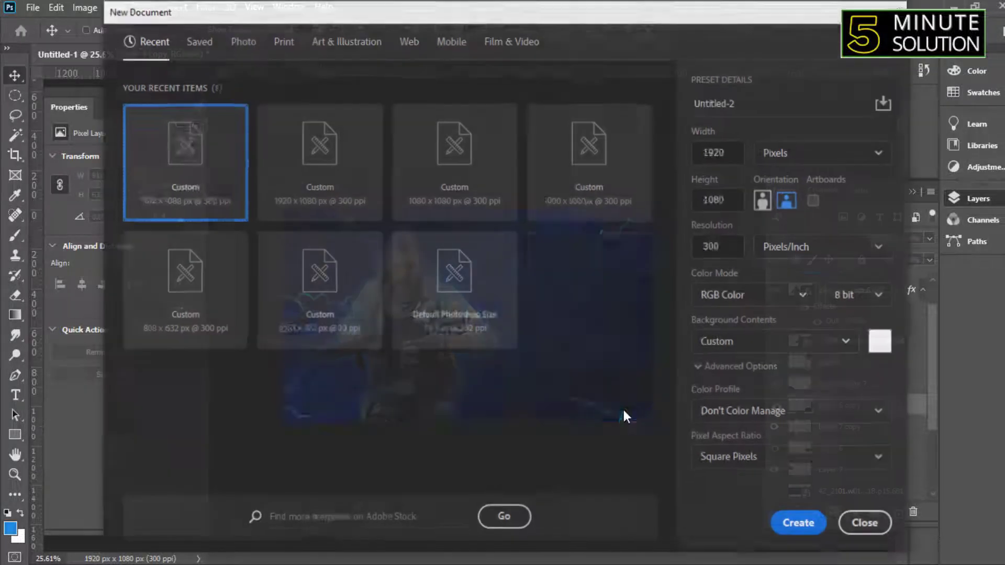
{"action": "left_click", "coordinate": [867, 522]}
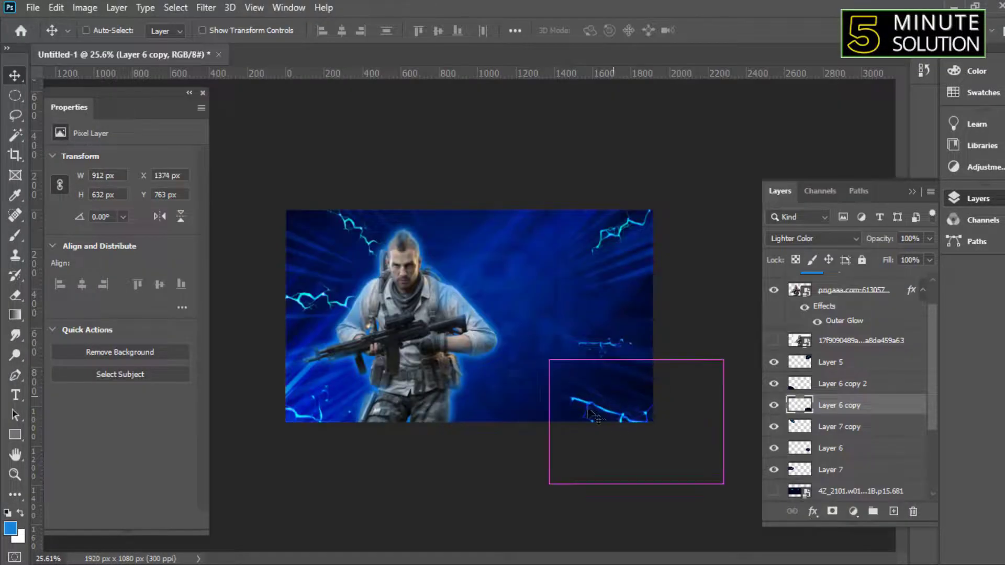
- Add another bolt copy near the top and reposition the bottom-right bolt
{"action": "key", "text": "ctrl+alt+t"}
{"action": "mouse_move", "coordinate": [636, 402]}
{"action": "left_mouse_down"}
{"action": "mouse_move", "coordinate": [472, 223]}
{"action": "mouse_move", "coordinate": [487, 237]}
{"action": "left_mouse_up"}
{"action": "key", "text": "Return"}
{"action": "scroll", "coordinate": [479, 247], "scroll_direction": "down", "scroll_amount": 1}
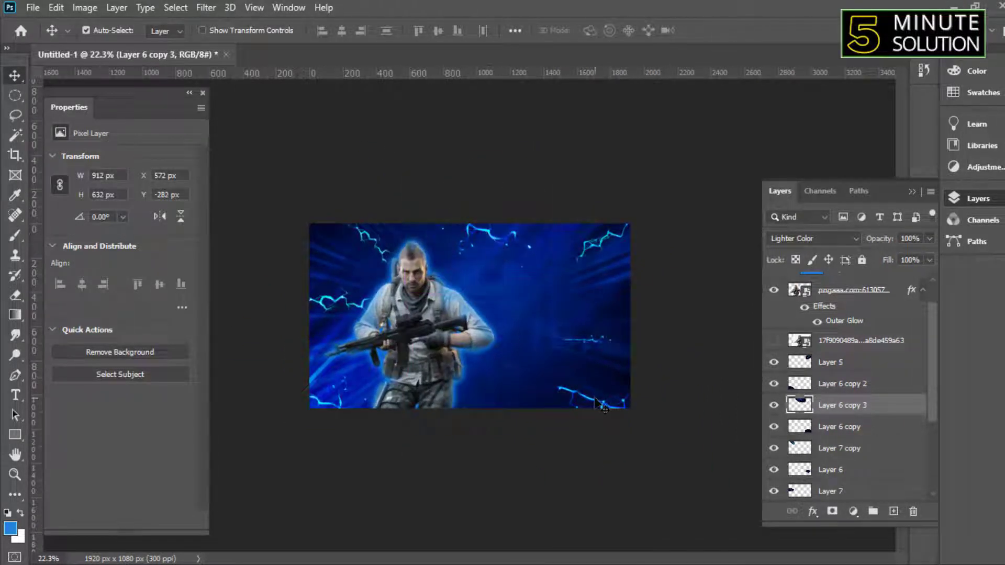
{"action": "mouse_move", "coordinate": [596, 403]}
{"action": "left_mouse_down"}
{"action": "mouse_move", "coordinate": [523, 414]}
{"action": "mouse_move", "coordinate": [460, 460]}
{"action": "left_mouse_up"}
{"action": "key", "text": "ctrl+t"}
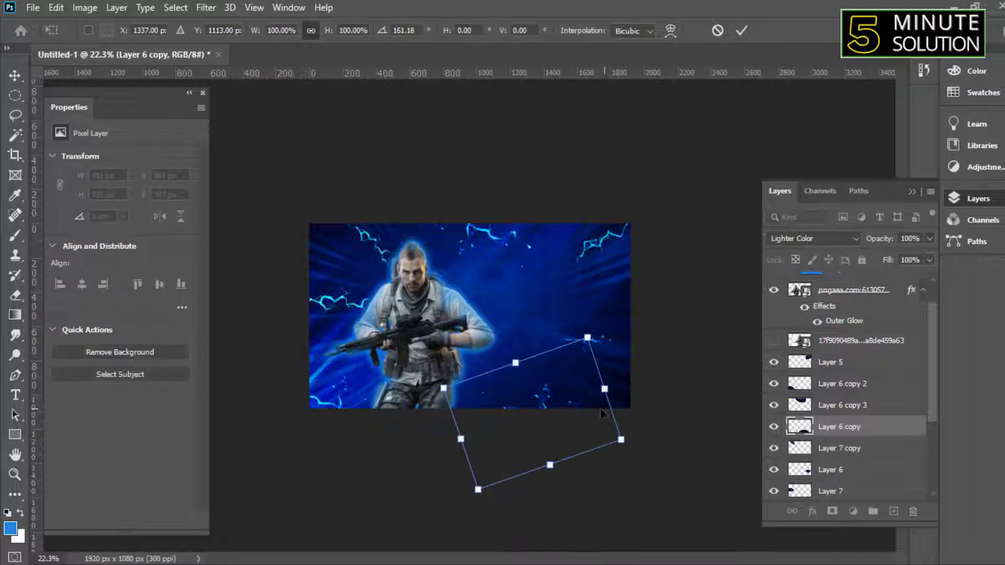
{"action": "key", "text": "Return"}
- Enlarge the right-side bolt along the canvas's right edge
{"action": "left_click", "coordinate": [596, 335]}
{"action": "key", "text": "ctrl+t"}
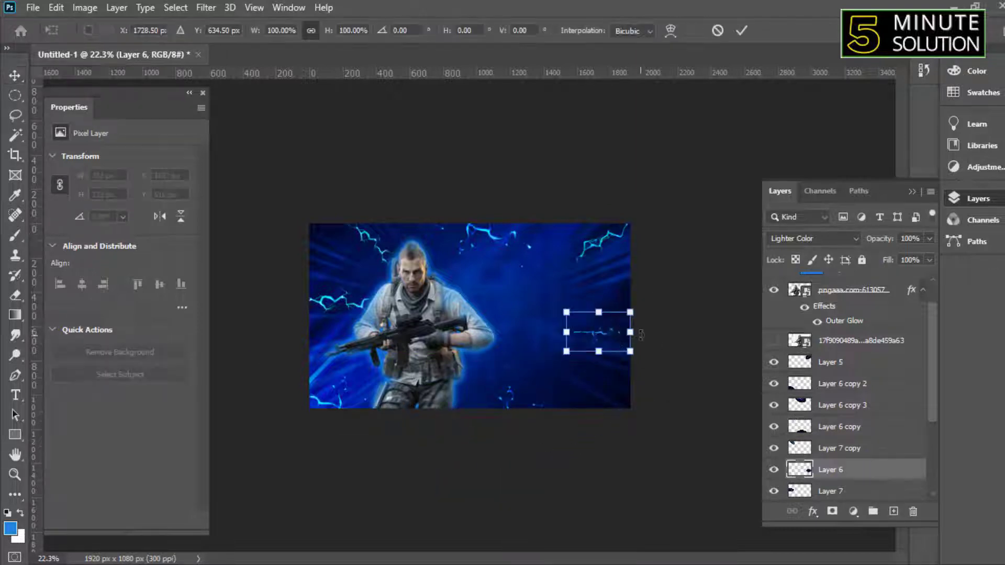
{"action": "mouse_move", "coordinate": [638, 334]}
{"action": "left_mouse_down"}
{"action": "mouse_move", "coordinate": [676, 314]}
{"action": "mouse_move", "coordinate": [617, 393]}
{"action": "left_mouse_up"}
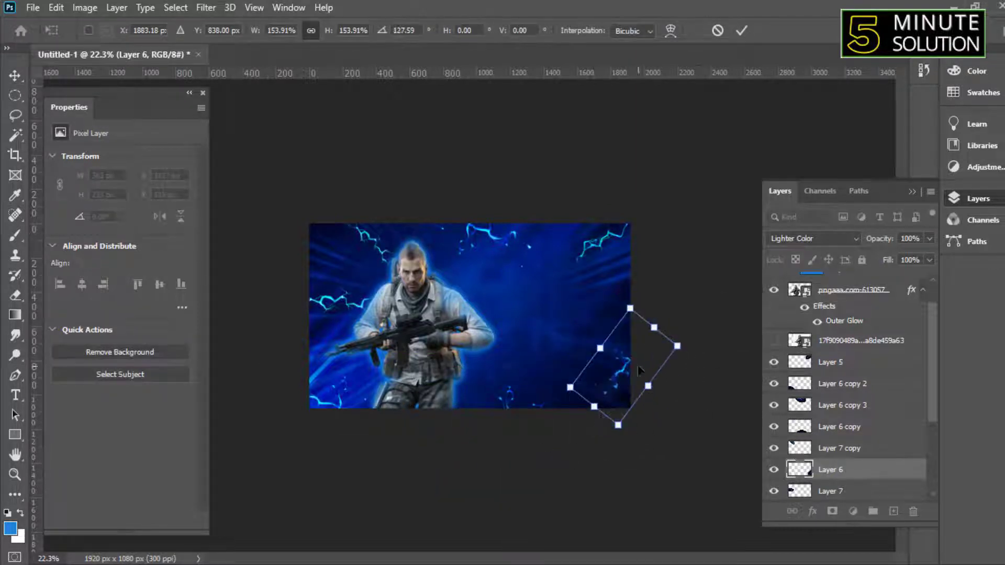
{"action": "key", "text": "Escape"}
{"action": "scroll", "coordinate": [618, 349], "scroll_direction": "up", "scroll_amount": 2}
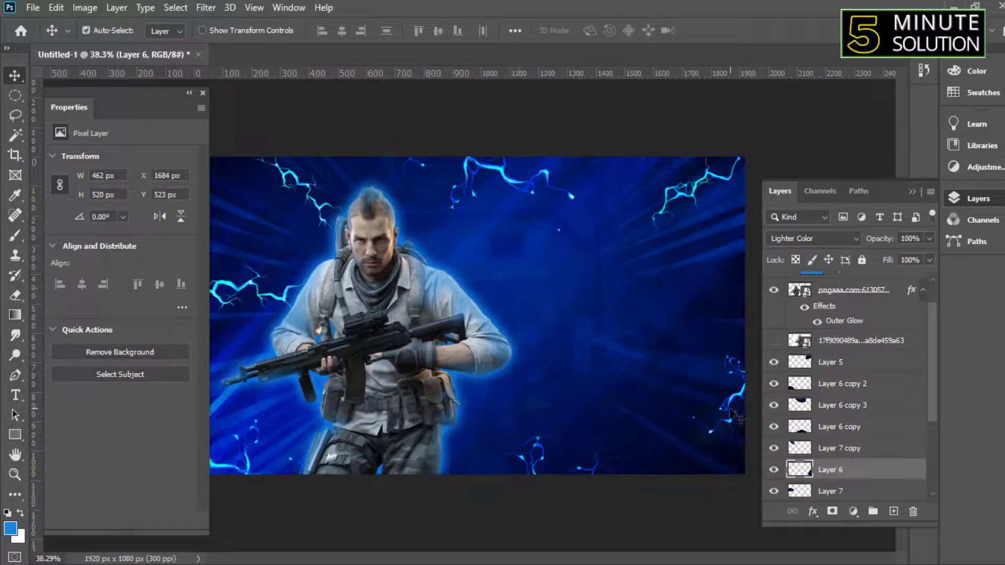
{"action": "key", "text": "ctrl+t"}
{"action": "left_click_drag", "start_coordinate": [678, 447], "coordinate": [648, 470]}
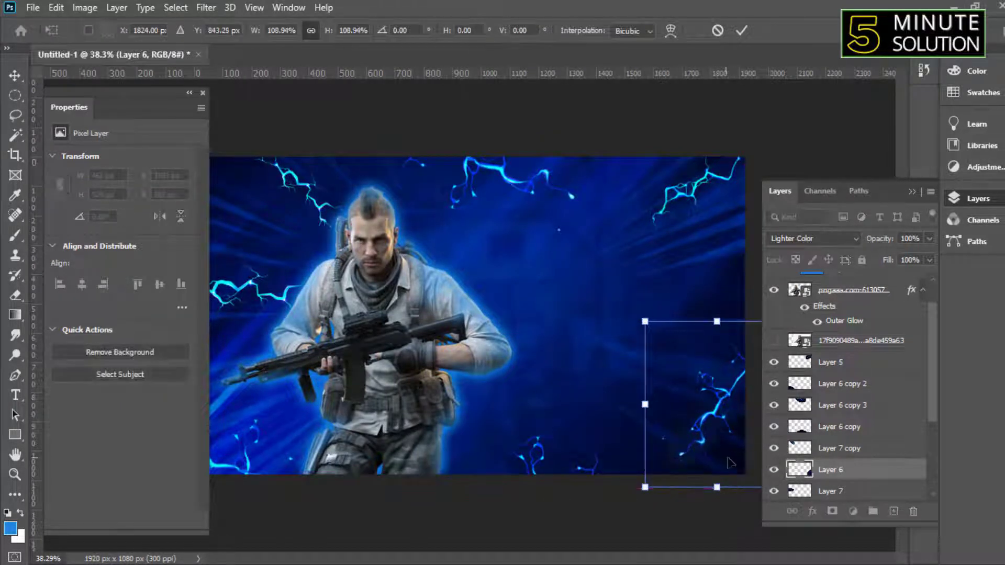
{"action": "key", "text": "Return"}
{"action": "scroll", "coordinate": [352, 357], "scroll_direction": "down", "scroll_amount": 2}
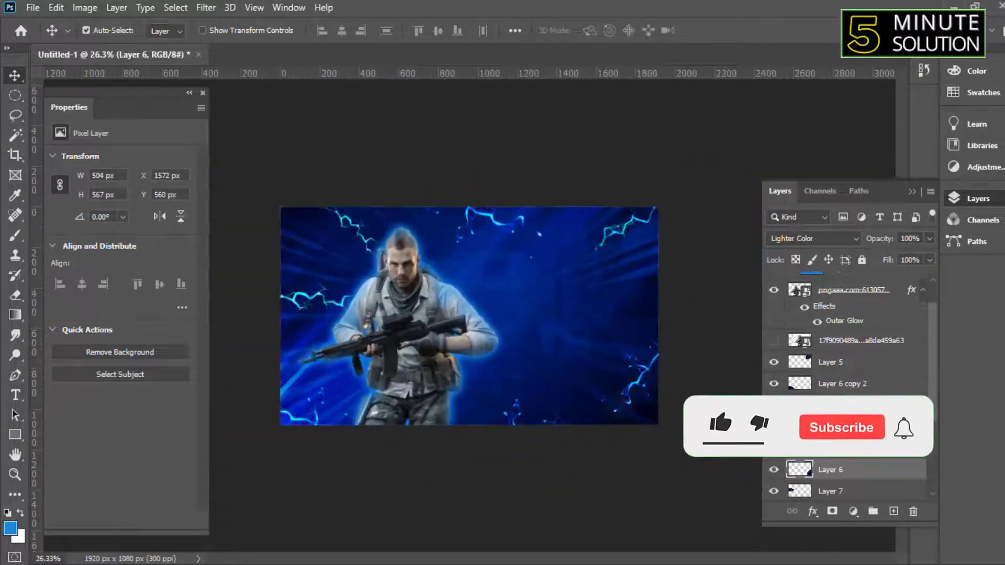
{"action": "scroll", "coordinate": [568, 316], "scroll_direction": "up", "scroll_amount": 3}
- Add a white CALL OF DUTY title mid-canvas and scale it up
{"action": "left_click", "coordinate": [527, 301]}
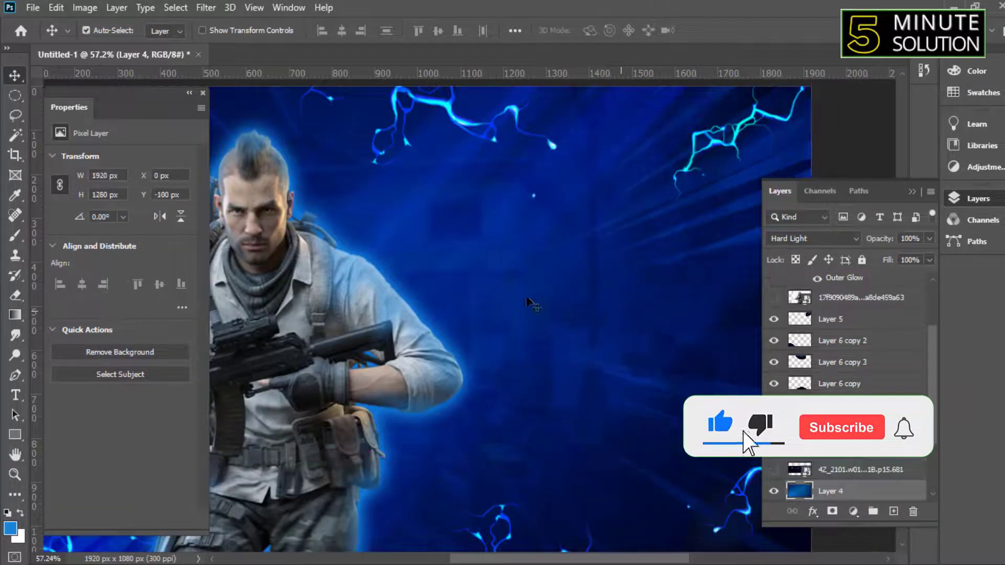
{"action": "key", "text": "t"}
{"action": "left_click", "coordinate": [559, 299]}
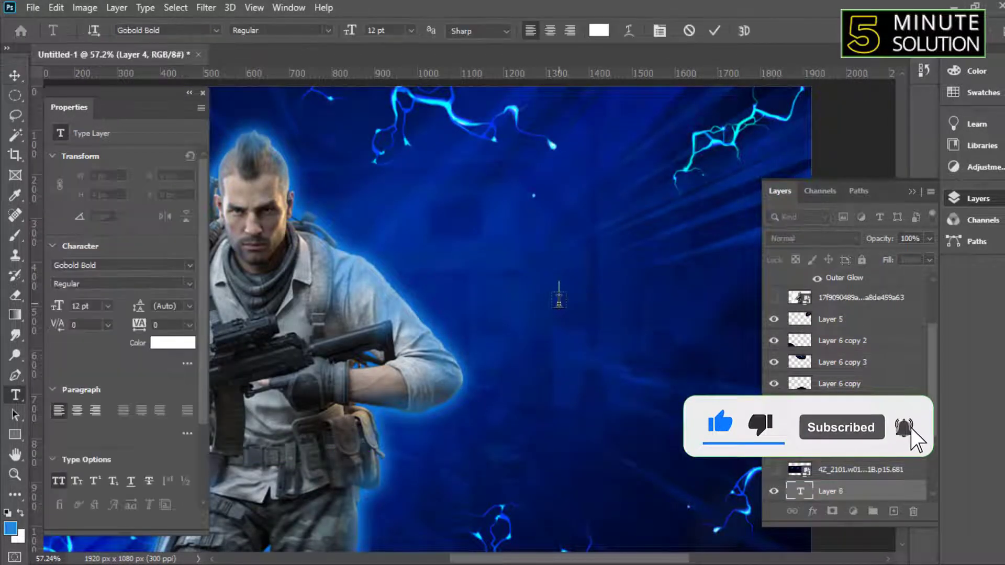
{"action": "type", "text": "CALLOF"}
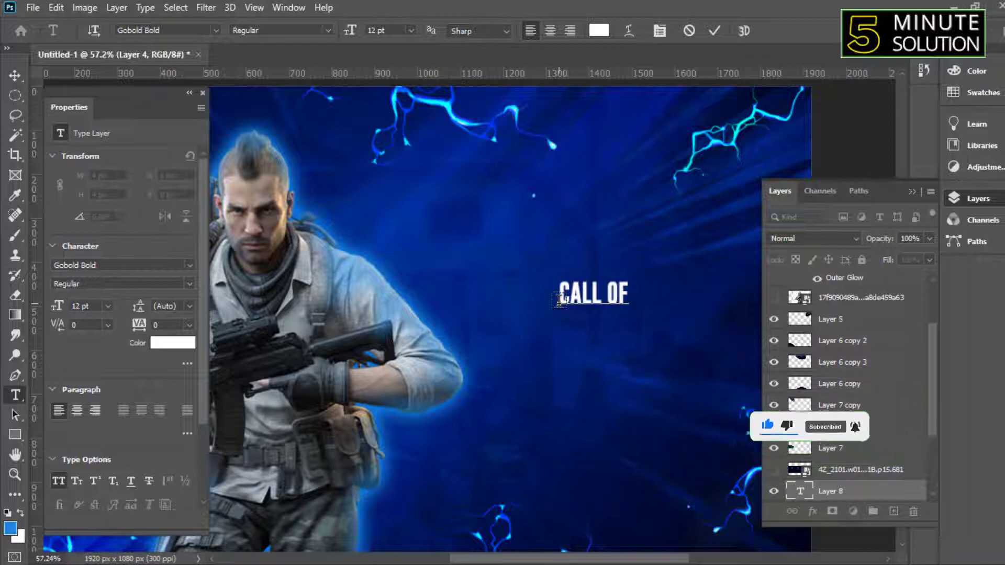
{"action": "type", "text": " DUTY"}
{"action": "key", "text": "ctrl+Return"}
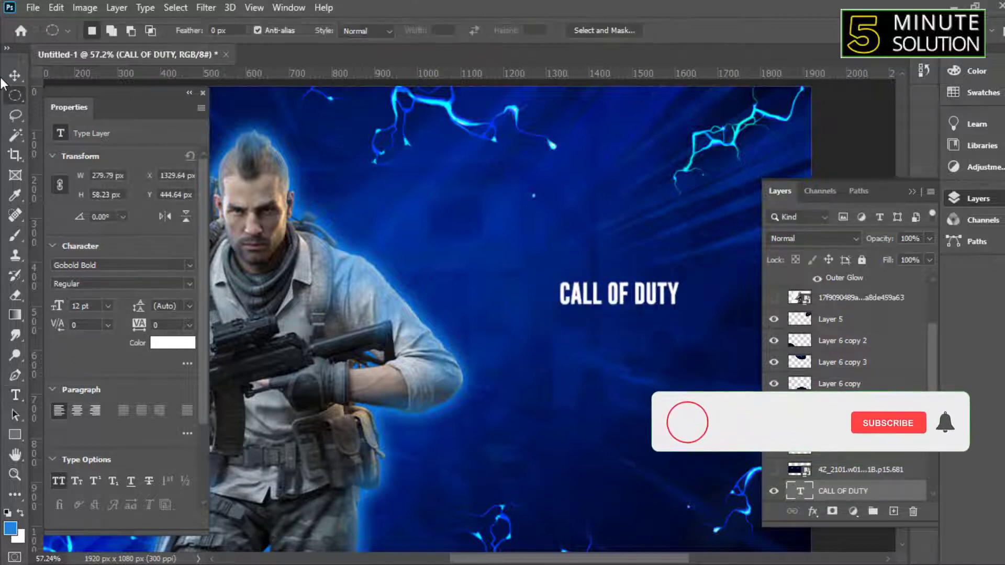
{"action": "key", "text": "ctrl+t"}
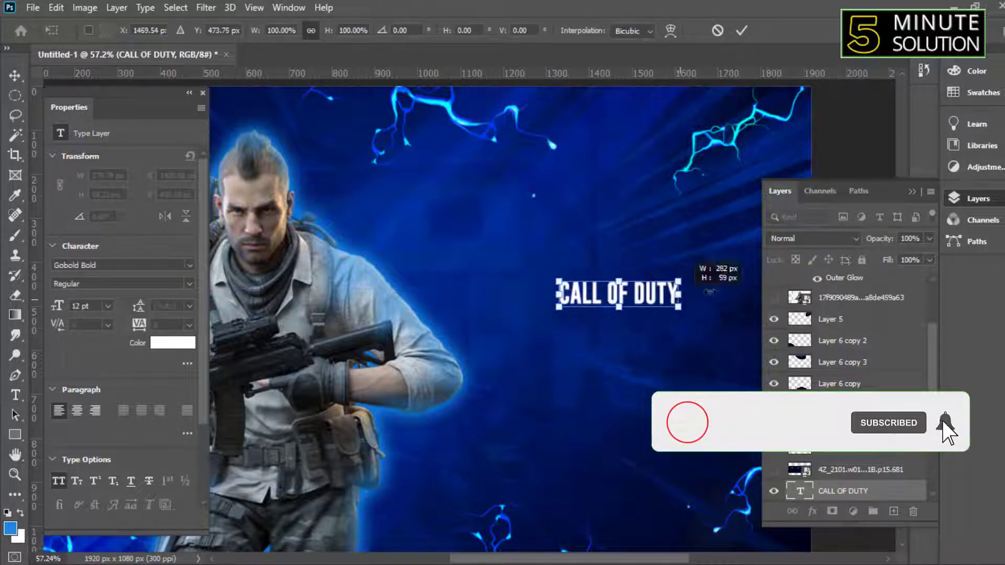
{"action": "left_click_drag", "start_coordinate": [694, 297], "coordinate": [754, 293]}
{"action": "left_click_drag", "start_coordinate": [662, 294], "coordinate": [652, 282]}
{"action": "key", "text": "Return"}
{"action": "scroll", "coordinate": [651, 282], "scroll_direction": "down", "scroll_amount": 5, "text": "alt"}
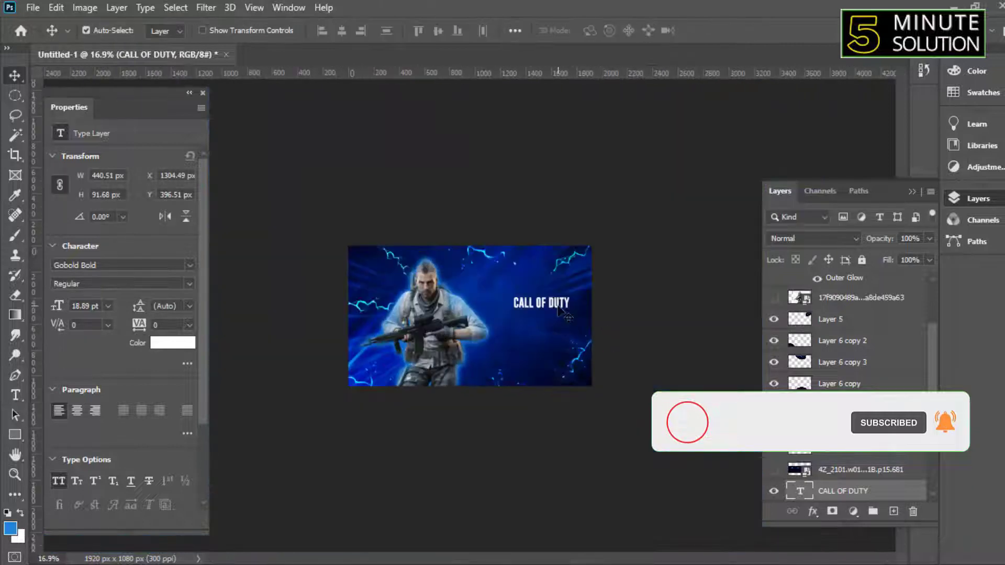
- Duplicate the title onto a line below and retype the copy as MOBILE
{"action": "left_click_drag", "start_coordinate": [569, 315], "coordinate": [570, 329]}
{"action": "double_click", "coordinate": [563, 323]}
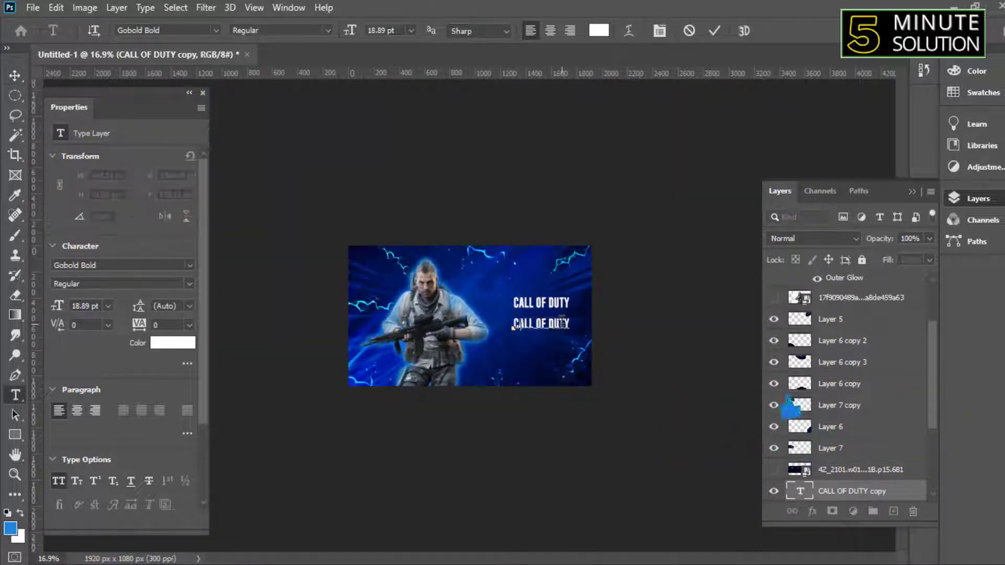
{"action": "key", "text": "BackSpace"}
{"action": "key", "text": "BackSpace"}
{"action": "key", "text": "BackSpace"}
{"action": "type", "text": "BILE"}
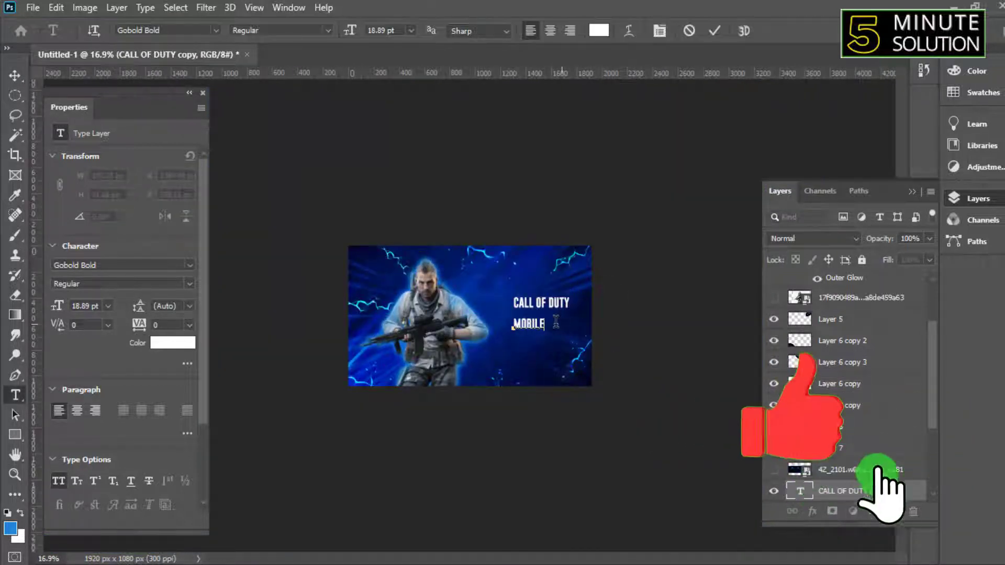
{"action": "left_click", "coordinate": [15, 75]}
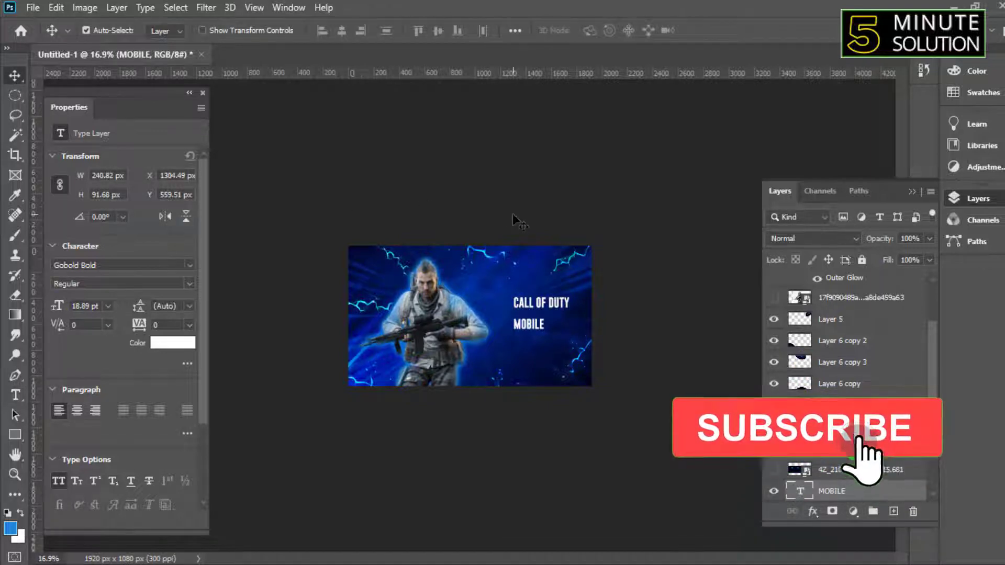
{"action": "scroll", "coordinate": [599, 350], "scroll_direction": "up", "scroll_amount": 3}
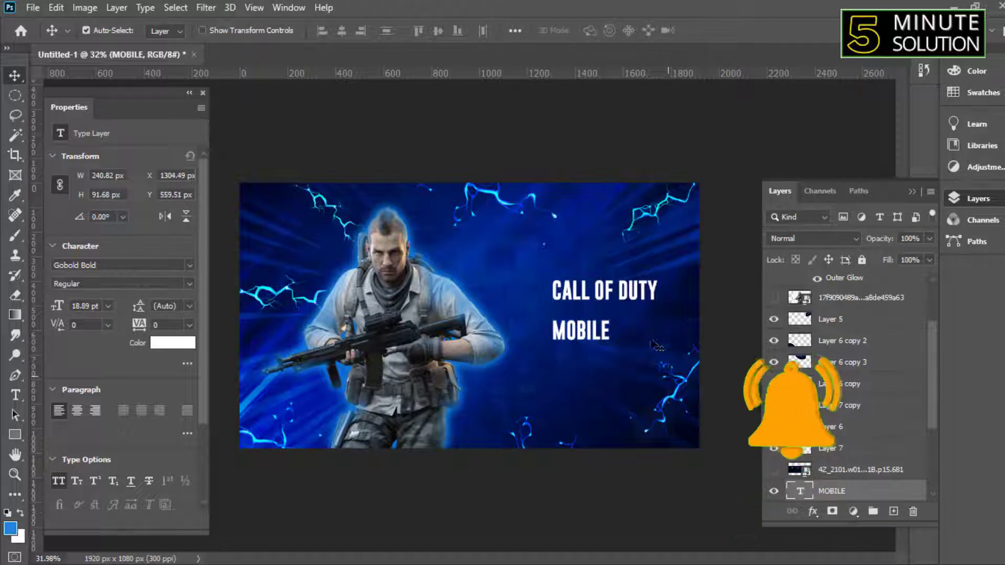
{"action": "left_click", "coordinate": [588, 285]}
{"action": "scroll", "coordinate": [588, 285], "scroll_direction": "up", "scroll_amount": 5}
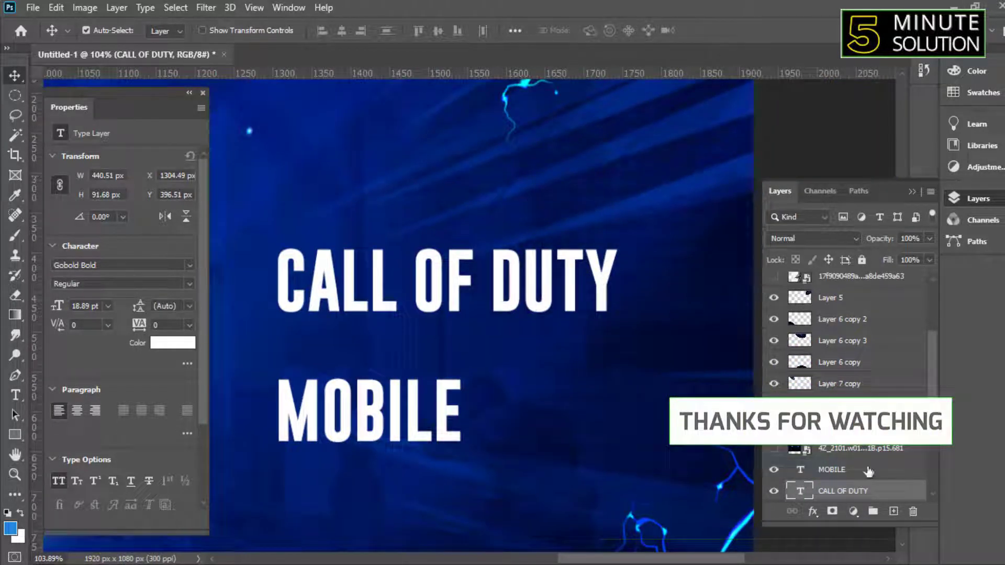
- Change the CALL OF DUTY title's font to Impacted 2.0
{"action": "left_click", "coordinate": [190, 266]}
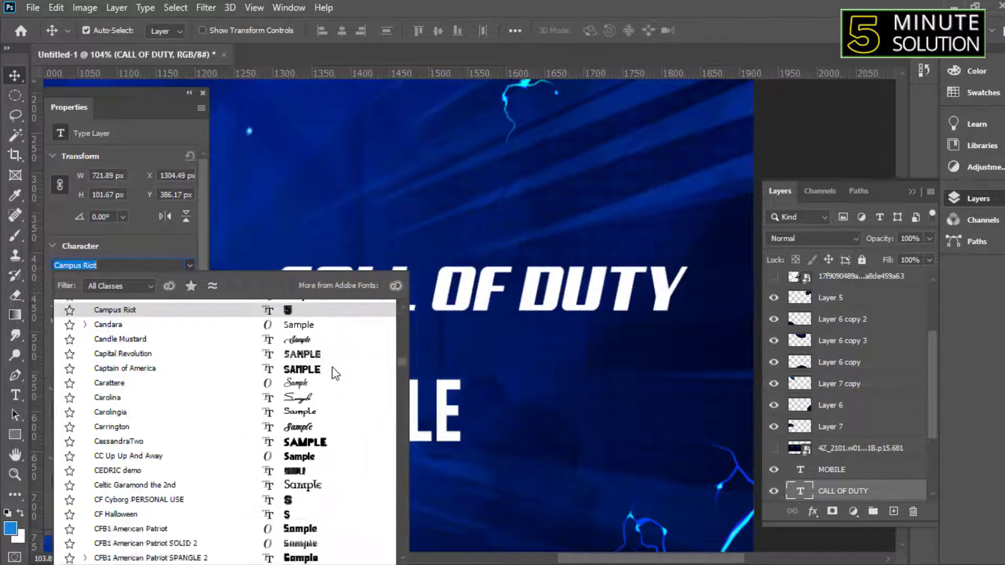
{"action": "scroll", "coordinate": [333, 372], "scroll_direction": "down", "scroll_amount": 10}
{"action": "scroll", "coordinate": [332, 382], "scroll_direction": "down", "scroll_amount": 5}
{"action": "scroll", "coordinate": [332, 388], "scroll_direction": "down", "scroll_amount": 3}
{"action": "scroll", "coordinate": [333, 398], "scroll_direction": "down", "scroll_amount": 2}
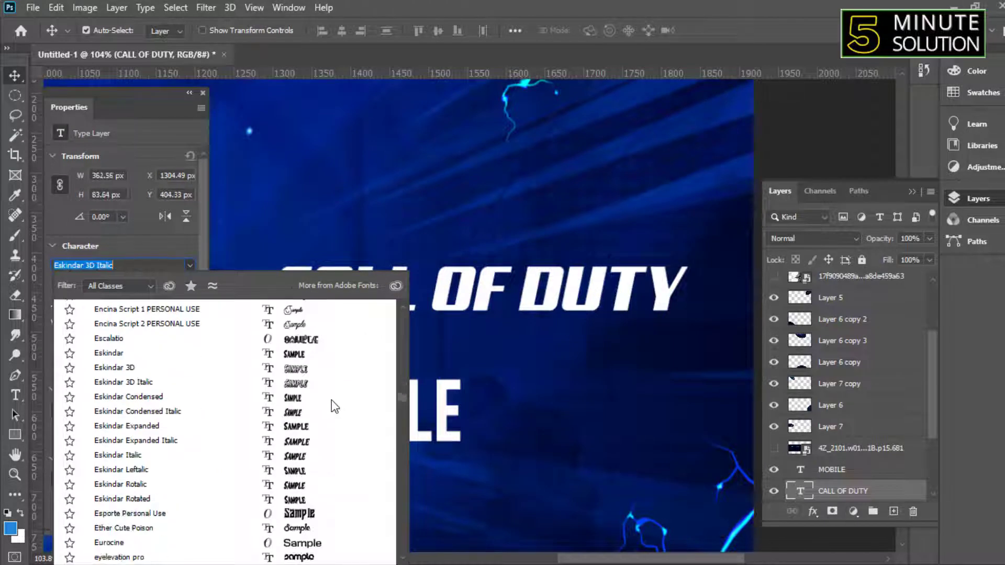
{"action": "scroll", "coordinate": [333, 406], "scroll_direction": "down", "scroll_amount": 10}
{"action": "scroll", "coordinate": [333, 415], "scroll_direction": "down", "scroll_amount": 5}
{"action": "scroll", "coordinate": [331, 417], "scroll_direction": "down", "scroll_amount": 3}
{"action": "scroll", "coordinate": [332, 421], "scroll_direction": "down", "scroll_amount": 2}
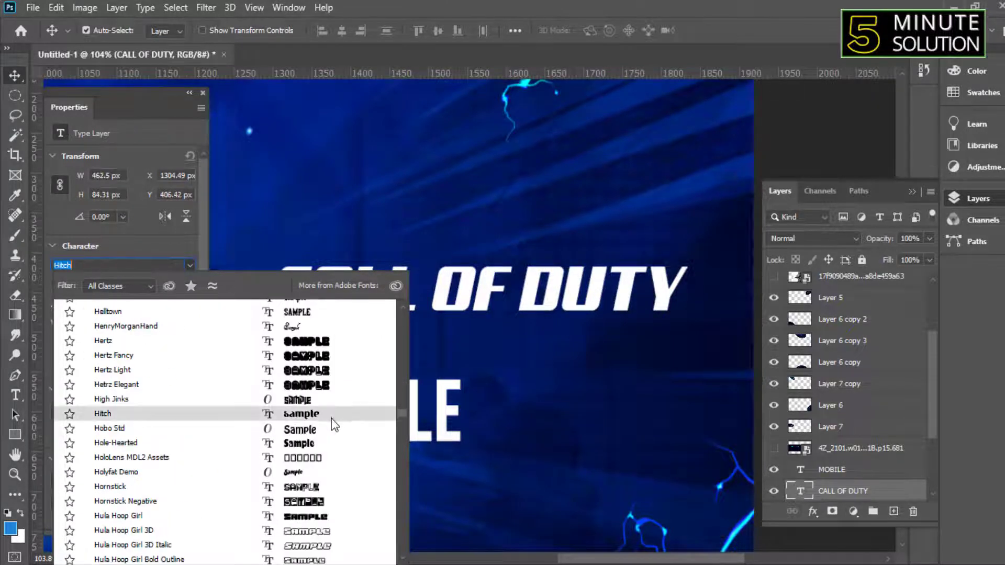
{"action": "scroll", "coordinate": [334, 427], "scroll_direction": "down", "scroll_amount": 4}
{"action": "left_click", "coordinate": [314, 392]}
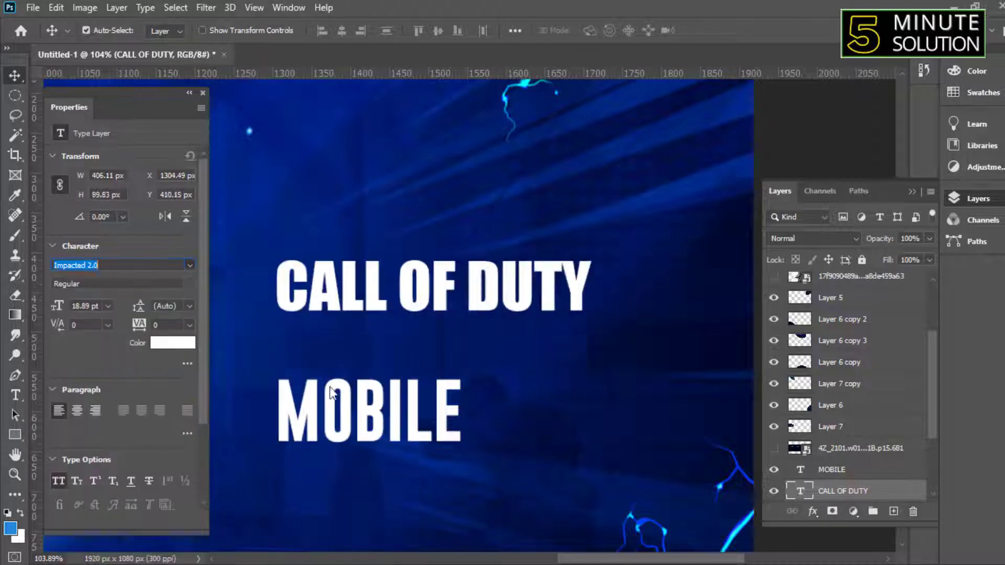
- Scale up the CALL OF DUTY title to about 29.17 pt
{"action": "key", "text": "ctrl+t"}
{"action": "left_click_drag", "start_coordinate": [602, 314], "coordinate": [675, 319]}
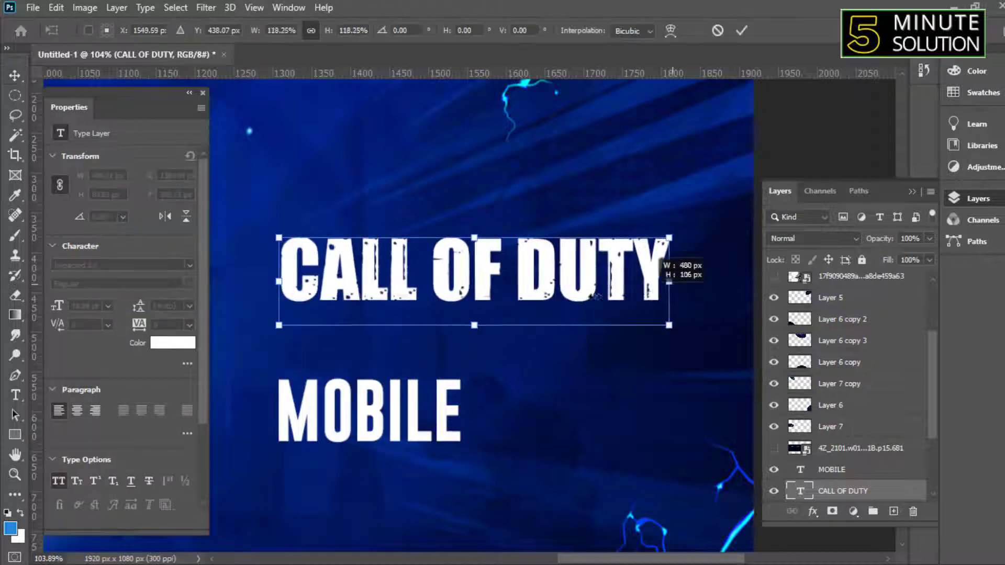
{"action": "scroll", "coordinate": [675, 319], "scroll_direction": "down", "scroll_amount": 3}
{"action": "mouse_move", "coordinate": [474, 299]}
{"action": "left_mouse_down"}
{"action": "mouse_move", "coordinate": [576, 300]}
{"action": "mouse_move", "coordinate": [564, 262]}
{"action": "mouse_move", "coordinate": [526, 257]}
{"action": "left_mouse_up"}
{"action": "key", "text": "Return"}
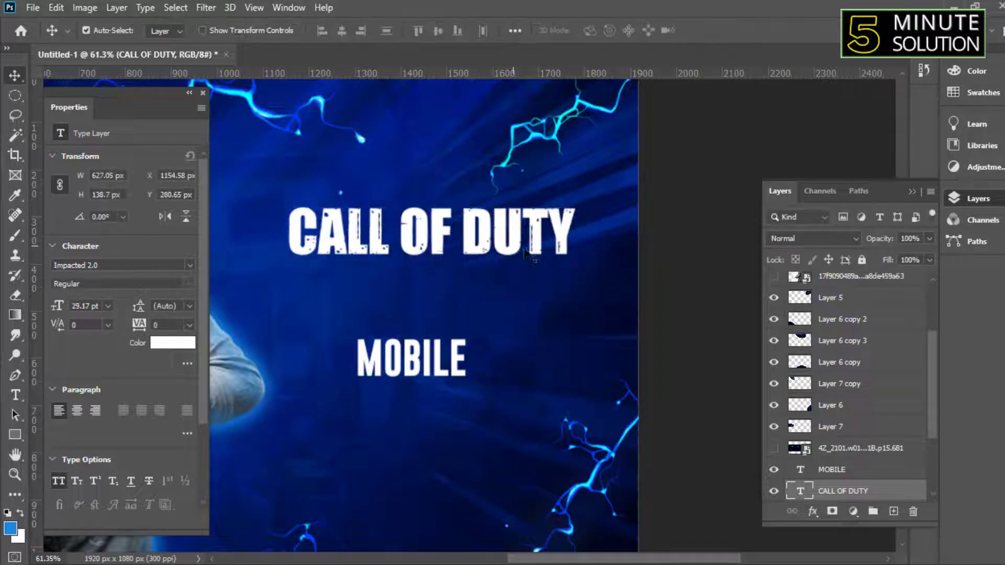
- Move MOBILE up and centre it snugly beneath the CALL OF DUTY title
{"action": "left_click_drag", "start_coordinate": [445, 356], "coordinate": [442, 293]}
{"action": "scroll", "coordinate": [443, 293], "scroll_direction": "down", "scroll_amount": 5}
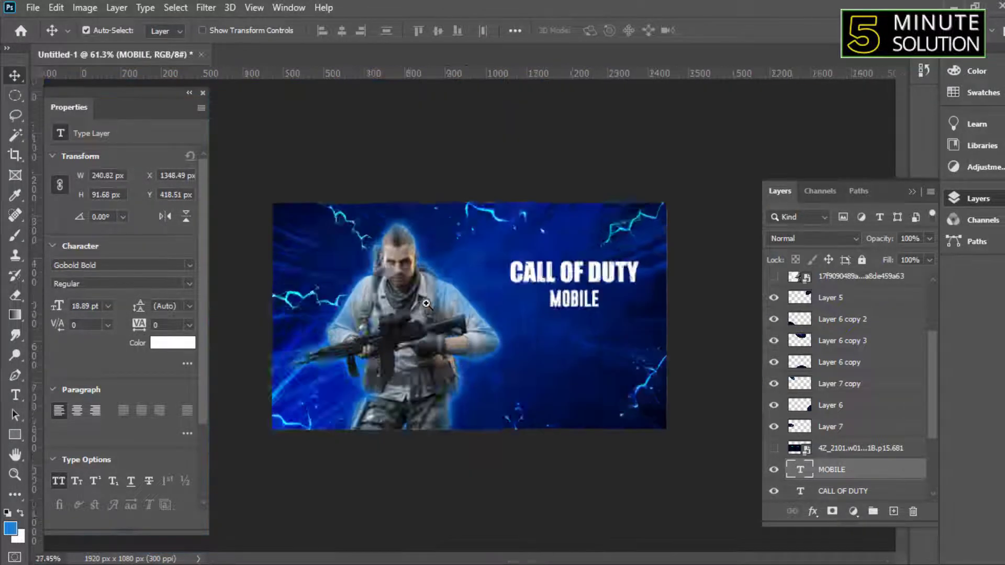
{"action": "scroll", "coordinate": [547, 343], "scroll_direction": "up", "scroll_amount": 5}
{"action": "left_click_drag", "start_coordinate": [371, 348], "coordinate": [366, 345]}
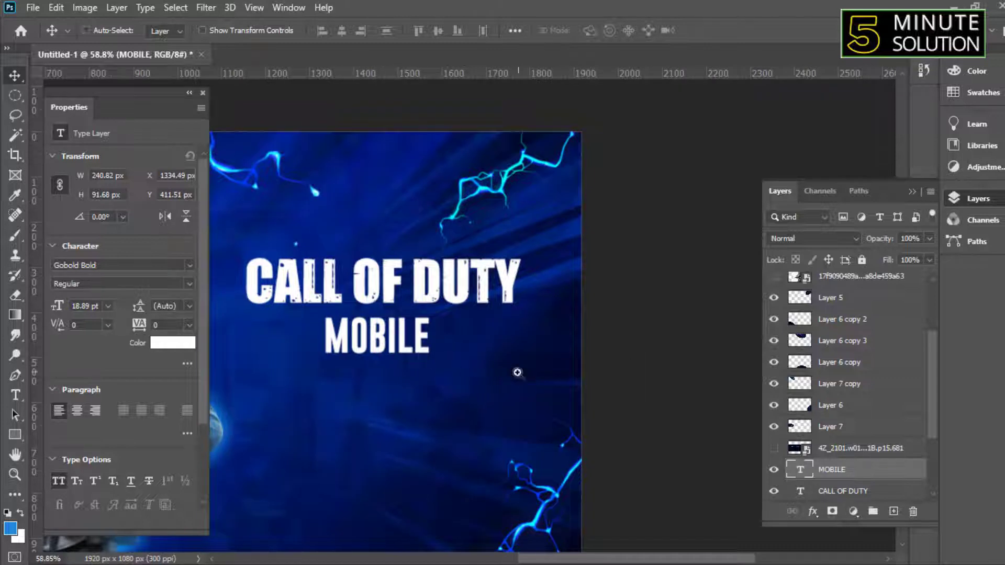
{"action": "scroll", "coordinate": [517, 356], "scroll_direction": "up", "scroll_amount": 1}
{"action": "scroll", "coordinate": [513, 335], "scroll_direction": "up", "scroll_amount": 2}
{"action": "left_click", "coordinate": [858, 491]}
- Add a thick outside stroke in dark blue #001767 to CALL OF DUTY
{"action": "right_click", "coordinate": [853, 494]}
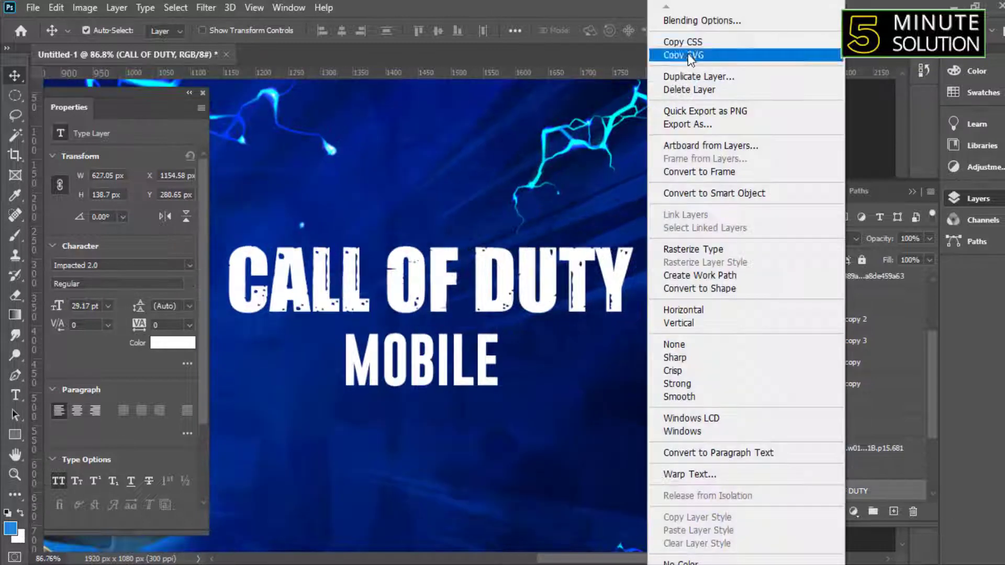
{"action": "left_click", "coordinate": [691, 20]}
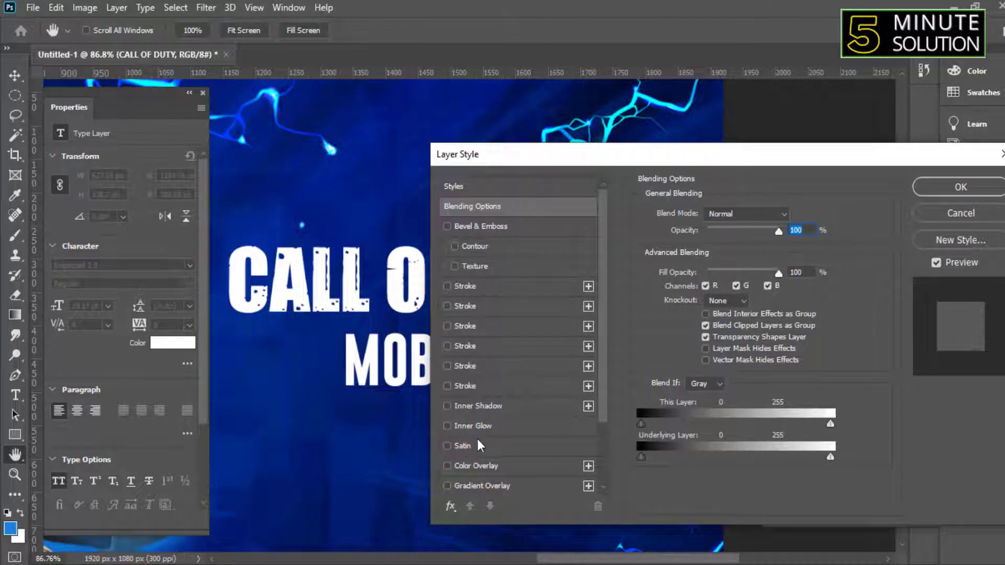
{"action": "scroll", "coordinate": [478, 445], "scroll_direction": "down", "scroll_amount": 3}
{"action": "left_click", "coordinate": [466, 224]}
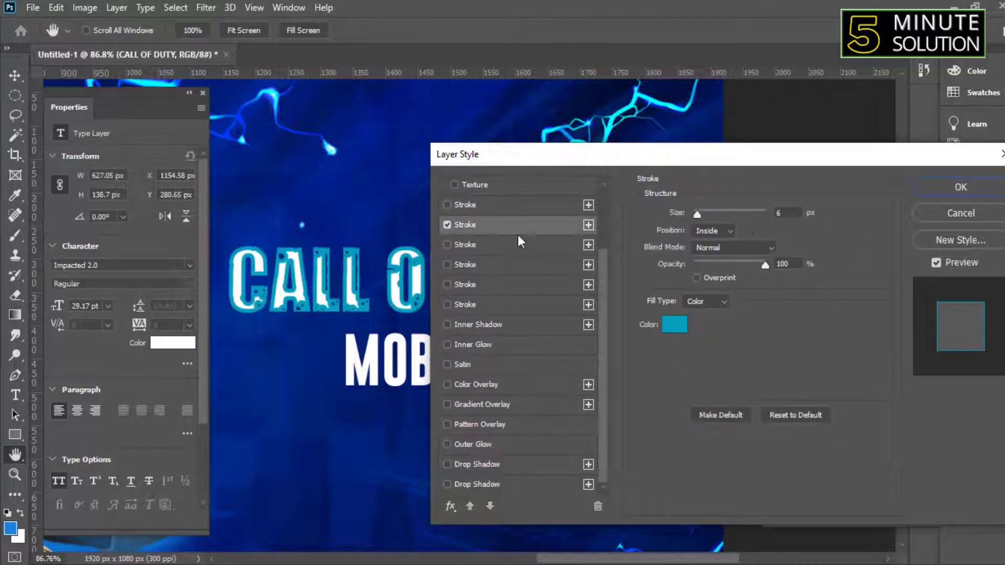
{"action": "left_click", "coordinate": [705, 244]}
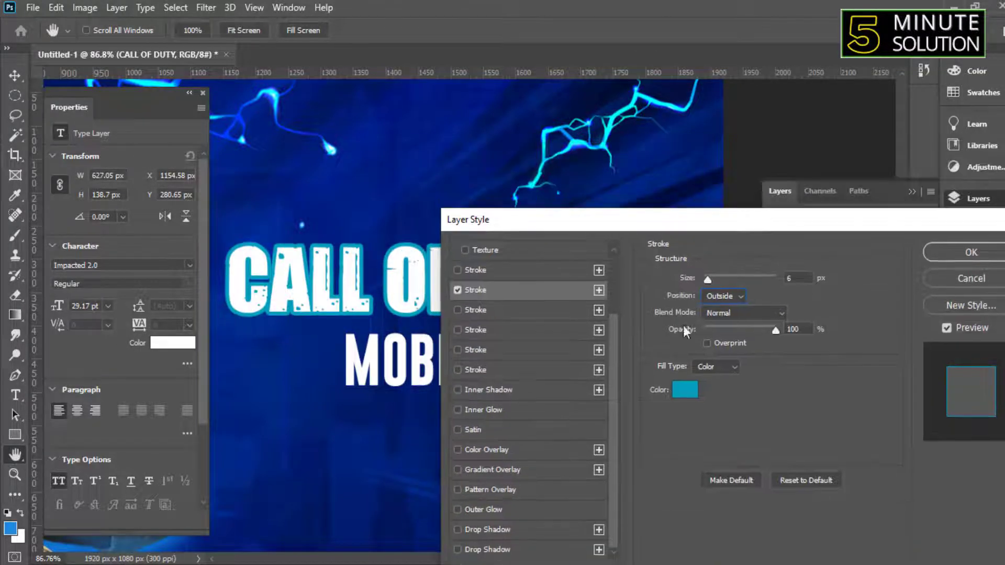
{"action": "left_click", "coordinate": [682, 396]}
{"action": "type", "text": "001767"}
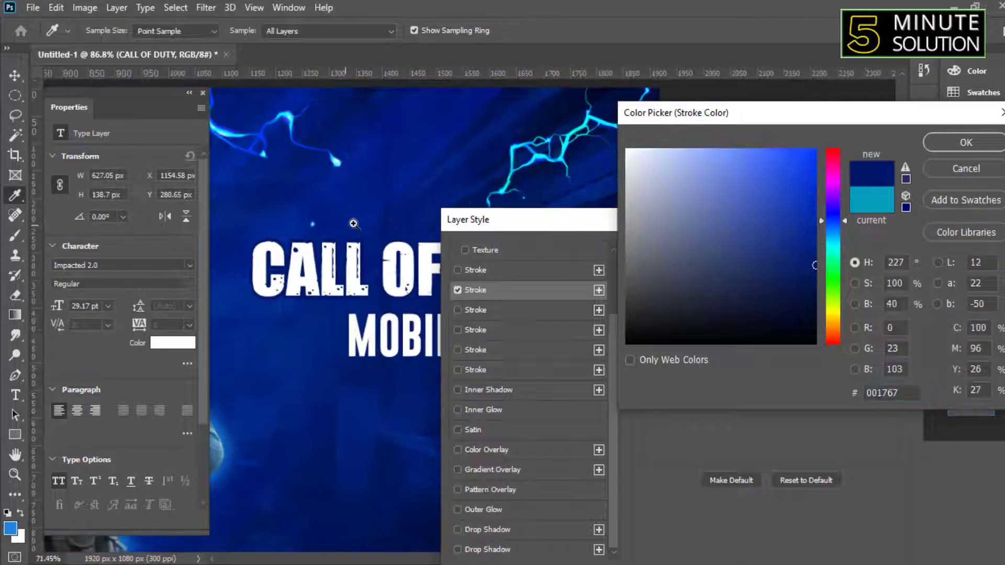
{"action": "key", "text": "Return"}
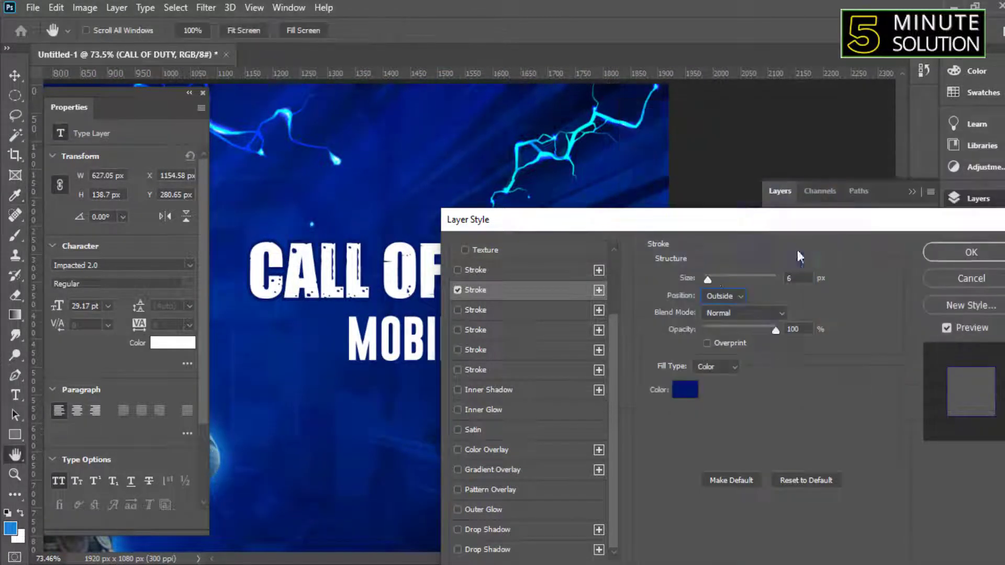
{"action": "left_click_drag", "start_coordinate": [713, 277], "coordinate": [717, 278]}
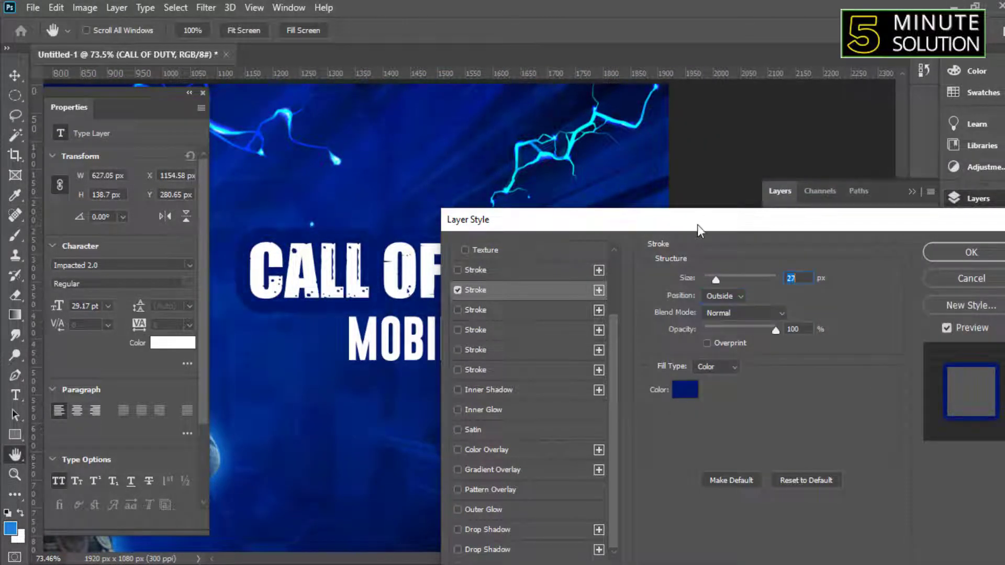
{"action": "left_click_drag", "start_coordinate": [700, 222], "coordinate": [992, 238]}
- Add a second, much thicker white stroke to the title and preview it
{"action": "scroll", "coordinate": [360, 268], "scroll_direction": "down", "scroll_amount": 5}
{"action": "scroll", "coordinate": [464, 244], "scroll_direction": "up", "scroll_amount": 2}
{"action": "scroll", "coordinate": [524, 254], "scroll_direction": "up", "scroll_amount": 3}
{"action": "scroll", "coordinate": [654, 268], "scroll_direction": "down", "scroll_amount": 2}
{"action": "scroll", "coordinate": [653, 268], "scroll_direction": "up", "scroll_amount": 2}
{"action": "scroll", "coordinate": [653, 268], "scroll_direction": "up", "scroll_amount": 4}
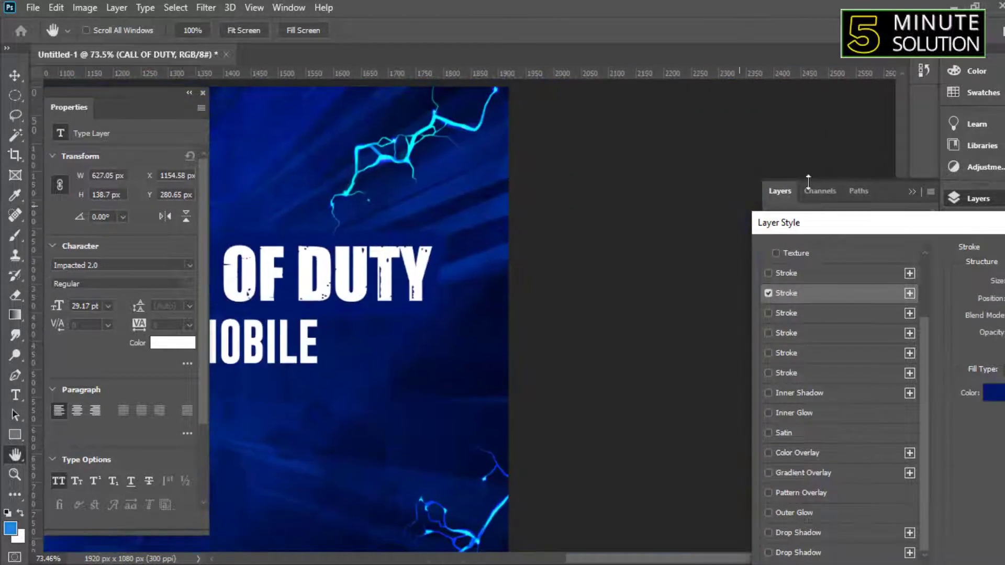
{"action": "scroll", "coordinate": [399, 284], "scroll_direction": "down", "scroll_amount": 1}
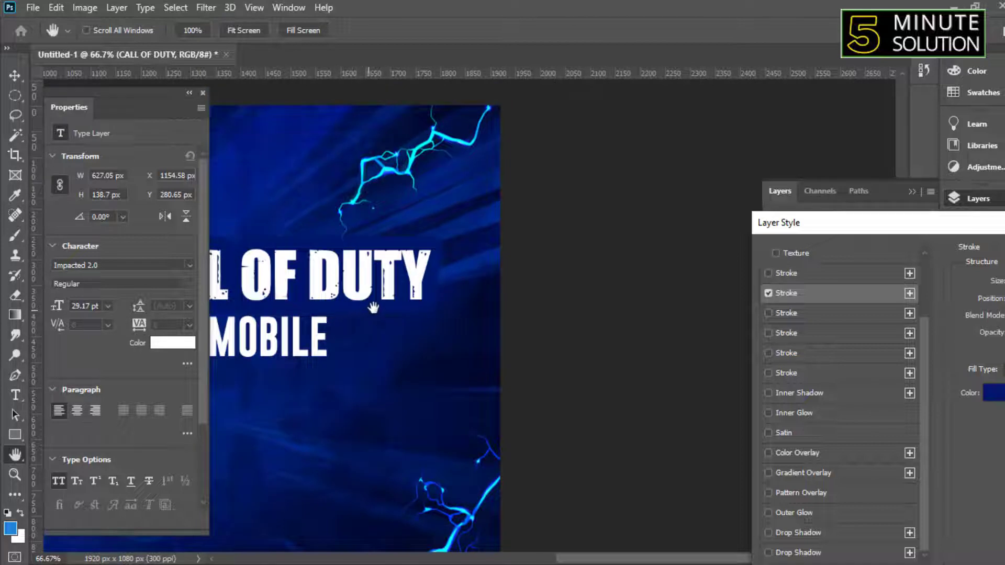
{"action": "scroll", "coordinate": [516, 289], "scroll_direction": "down", "scroll_amount": 2}
{"action": "left_click_drag", "start_coordinate": [889, 223], "coordinate": [110, 227]}
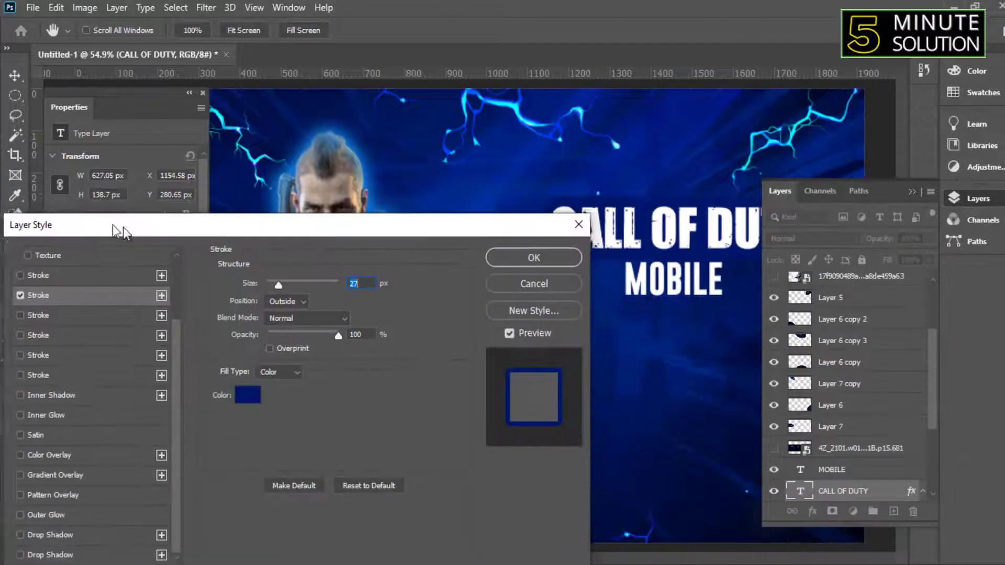
{"action": "left_click", "coordinate": [16, 312]}
{"action": "left_click_drag", "start_coordinate": [252, 283], "coordinate": [267, 288]}
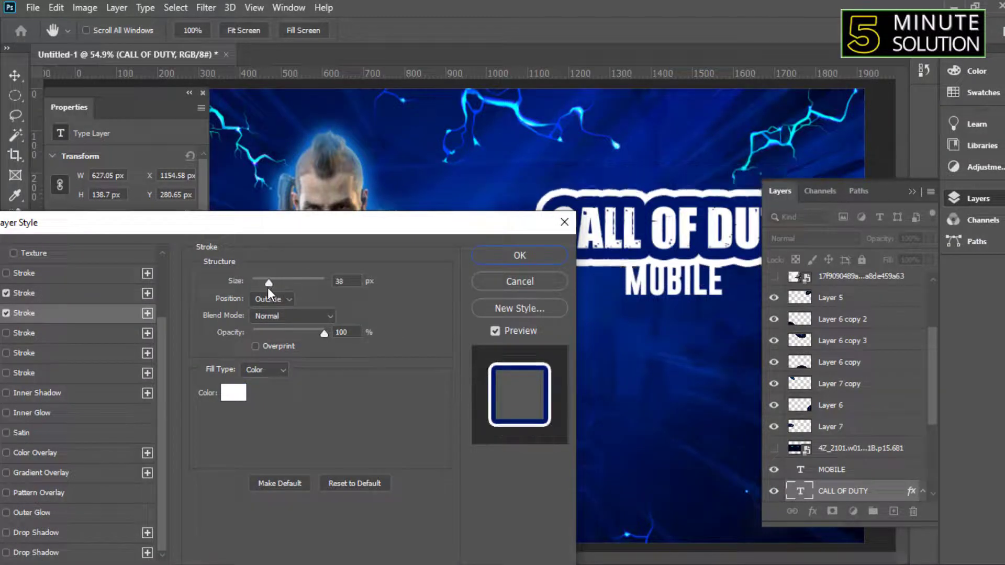
{"action": "left_click_drag", "start_coordinate": [418, 229], "coordinate": [560, 276]}
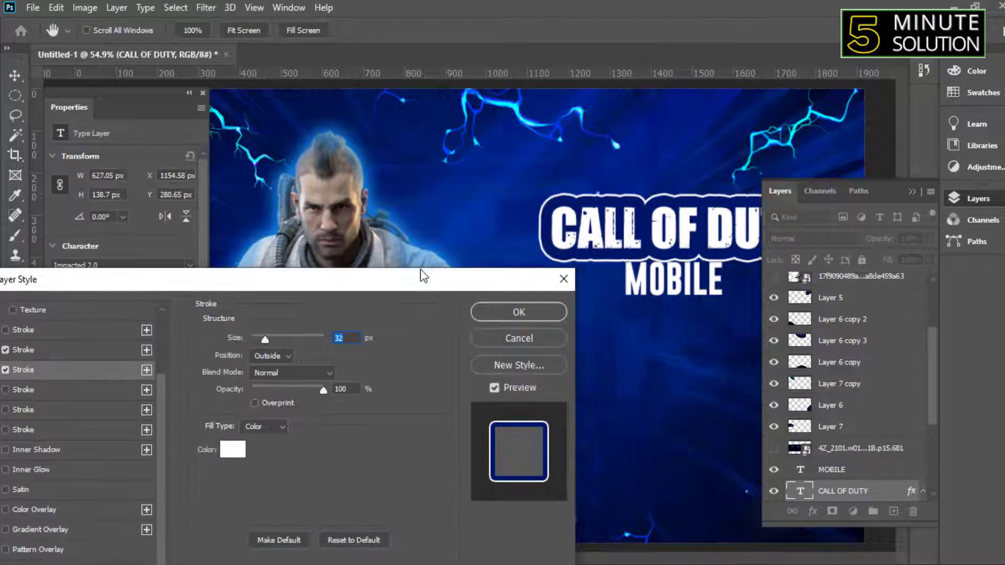
- Reduce the dark blue stroke to 16 px and set the white stroke to 18 px
{"action": "left_click", "coordinate": [199, 348]}
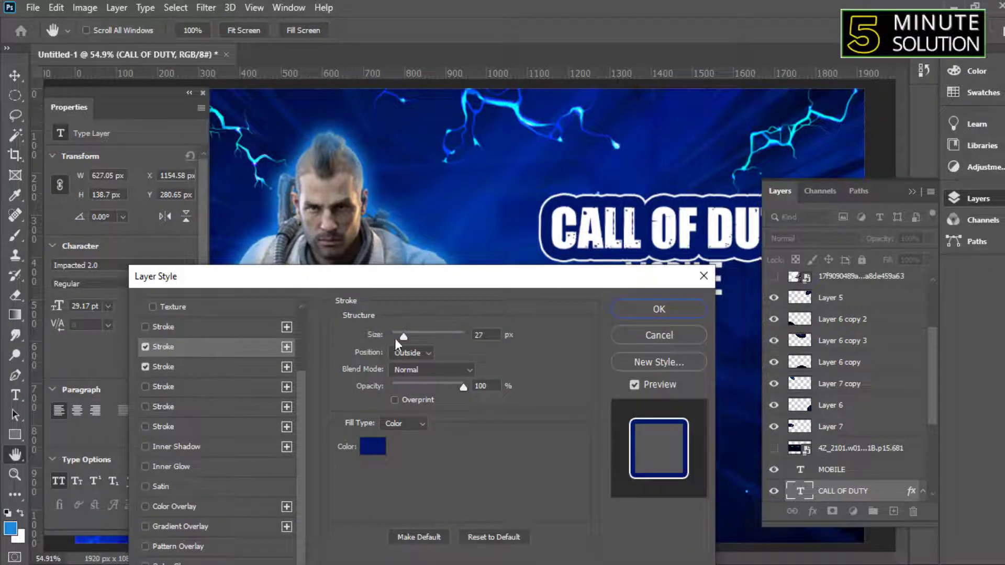
{"action": "left_click_drag", "start_coordinate": [395, 338], "coordinate": [401, 340]}
{"action": "left_click", "coordinate": [220, 366]}
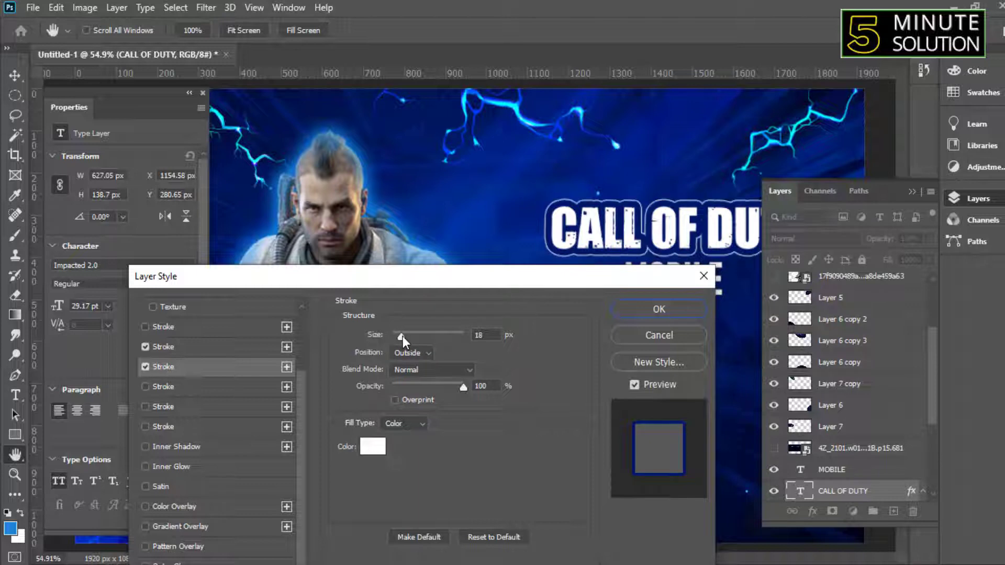
- Apply the title's strokes and copy the same stroke effects onto MOBILE
{"action": "left_click", "coordinate": [628, 309]}
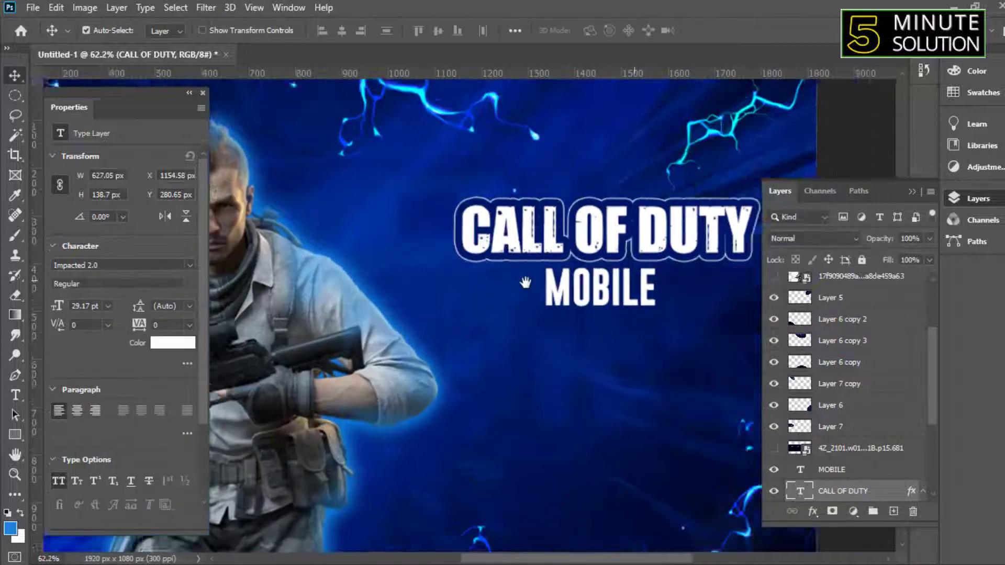
{"action": "left_click", "coordinate": [843, 469]}
{"action": "scroll", "coordinate": [843, 474], "scroll_direction": "down", "scroll_amount": 1}
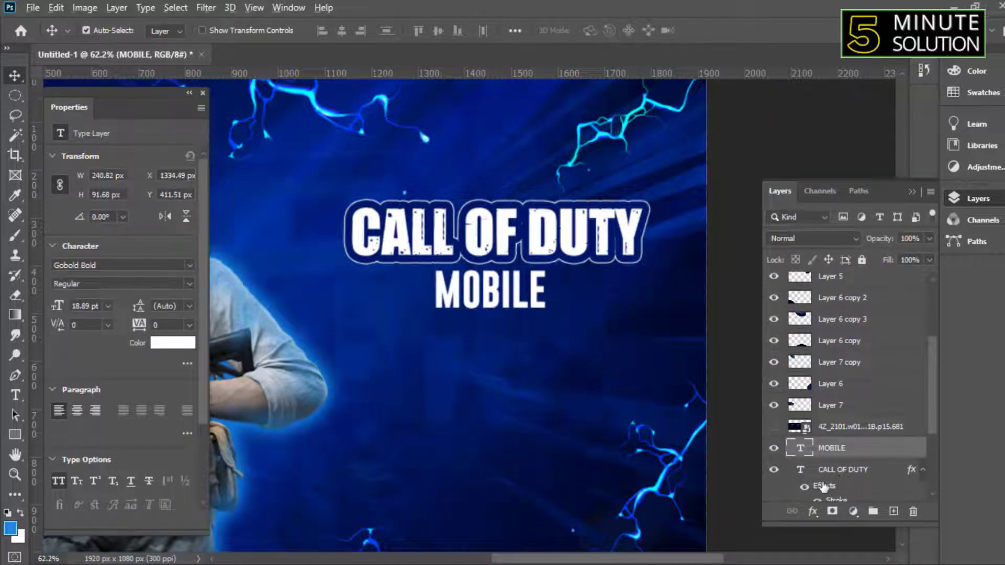
{"action": "left_click_drag", "start_coordinate": [826, 454], "coordinate": [826, 450]}
{"action": "mouse_move", "coordinate": [524, 230]}
{"action": "left_mouse_down"}
{"action": "mouse_move", "coordinate": [556, 224]}
{"action": "mouse_move", "coordinate": [458, 274]}
{"action": "mouse_move", "coordinate": [625, 261]}
{"action": "left_mouse_up"}
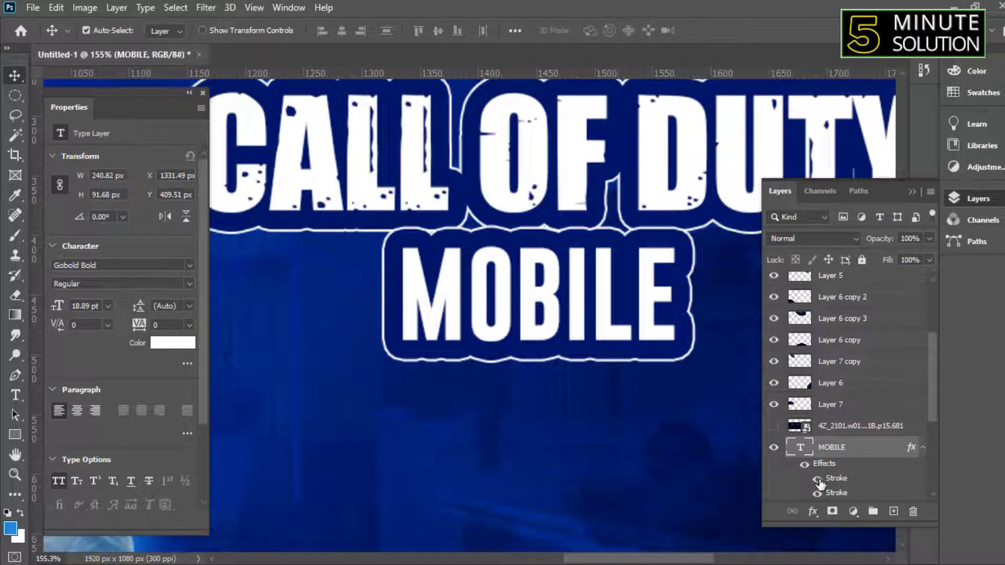
- Hide the second stroke on both MOBILE and CALL OF DUTY
{"action": "left_click", "coordinate": [817, 479]}
{"action": "left_click", "coordinate": [817, 493]}
{"action": "scroll", "coordinate": [817, 493], "scroll_direction": "down", "scroll_amount": 1}
{"action": "scroll", "coordinate": [818, 492], "scroll_direction": "down", "scroll_amount": 1}
{"action": "left_click", "coordinate": [817, 494]}
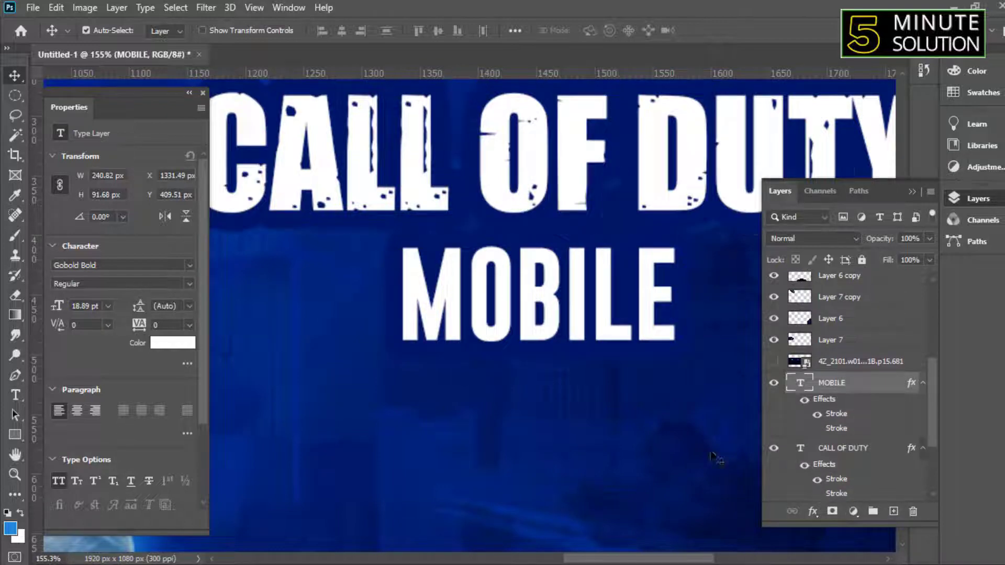
{"action": "scroll", "coordinate": [471, 314], "scroll_direction": "down", "scroll_amount": 3}
{"action": "scroll", "coordinate": [471, 314], "scroll_direction": "down", "scroll_amount": 2}
{"action": "scroll", "coordinate": [626, 329], "scroll_direction": "up", "scroll_amount": 2}
- Select both title lines for transforming, cancelling an accidental slant
{"action": "left_click_drag", "start_coordinate": [627, 329], "coordinate": [469, 348]}
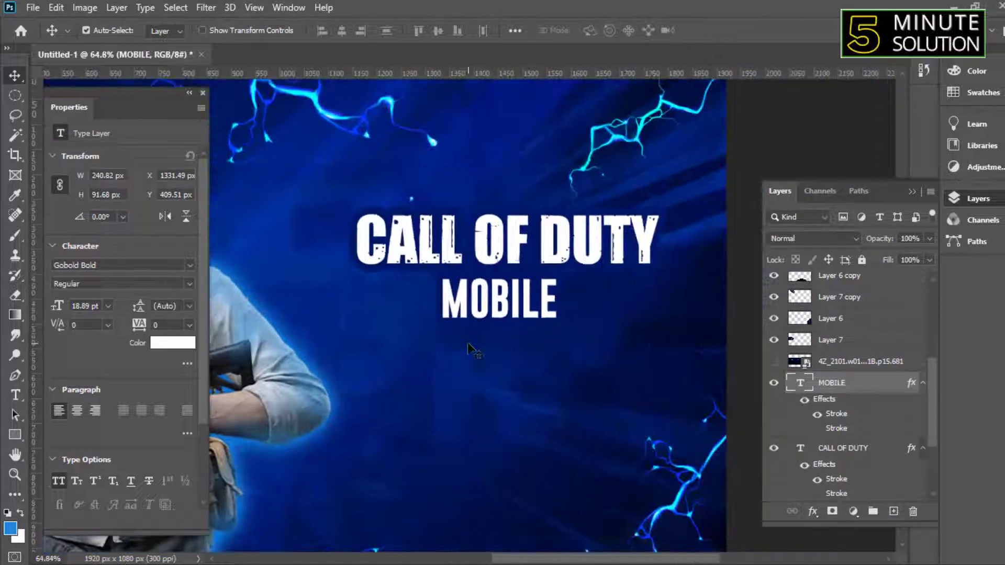
{"action": "scroll", "coordinate": [534, 280], "scroll_direction": "up", "scroll_amount": 2}
{"action": "left_click", "coordinate": [591, 220], "text": "shift"}
{"action": "key", "text": "ctrl+t"}
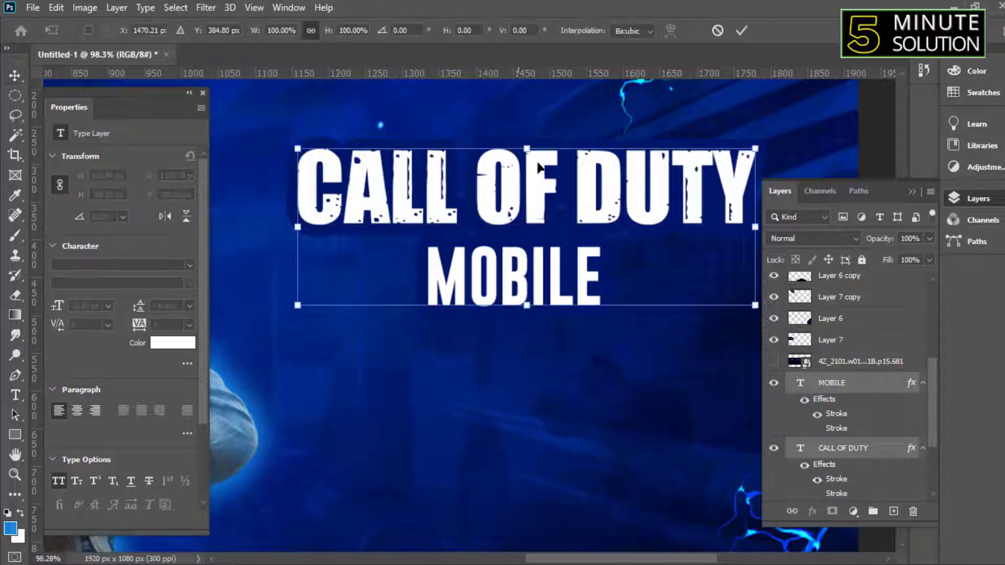
{"action": "left_click_drag", "start_coordinate": [536, 148], "coordinate": [537, 151]}
{"action": "key", "text": "Escape"}
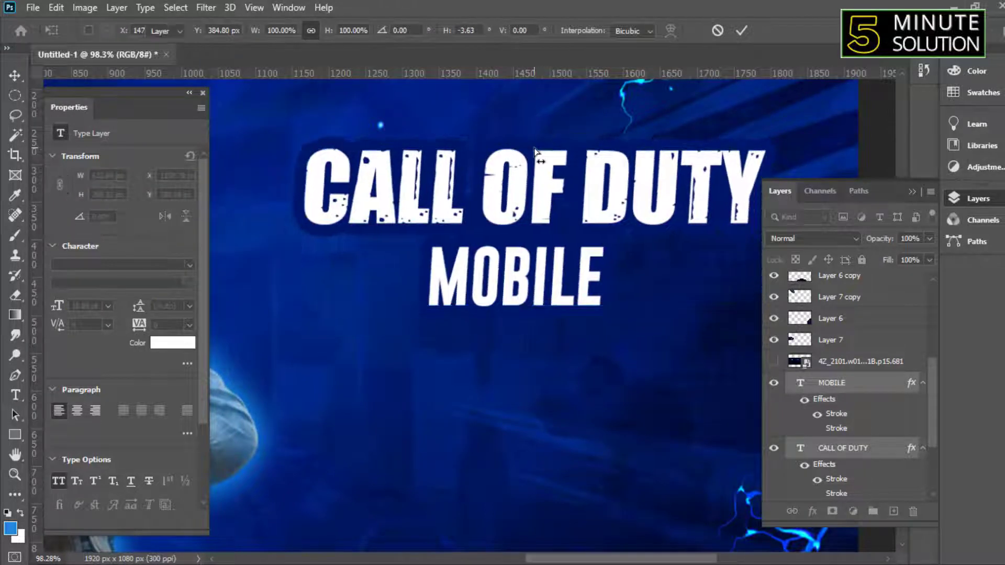
{"action": "scroll", "coordinate": [654, 309], "scroll_direction": "down", "scroll_amount": 5}
{"action": "scroll", "coordinate": [655, 309], "scroll_direction": "up", "scroll_amount": 2}
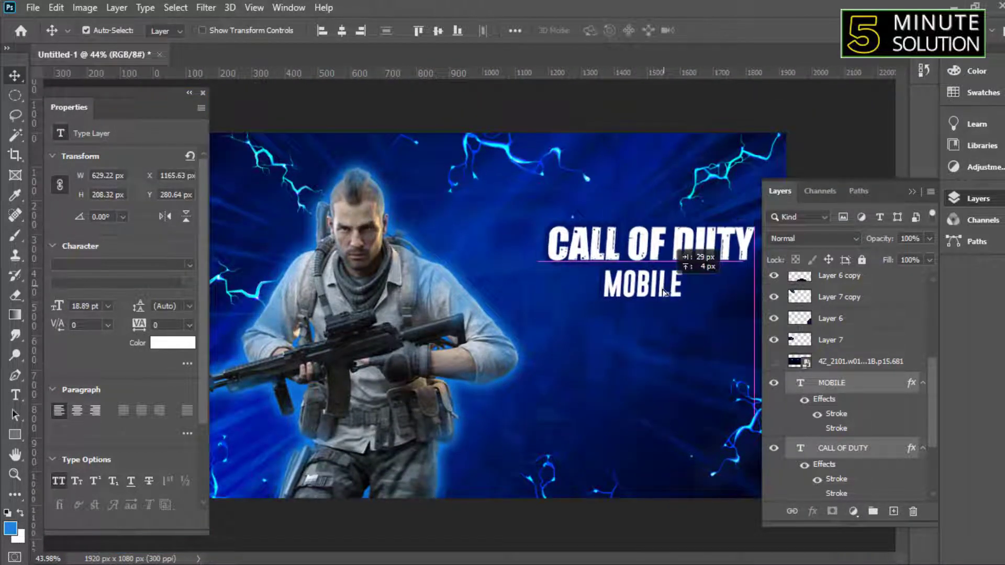
- Nudge MOBILE right, then scale both title lines to about 107% and reposition them
{"action": "left_click_drag", "start_coordinate": [662, 285], "coordinate": [675, 264]}
{"action": "left_click", "coordinate": [675, 257], "text": "shift"}
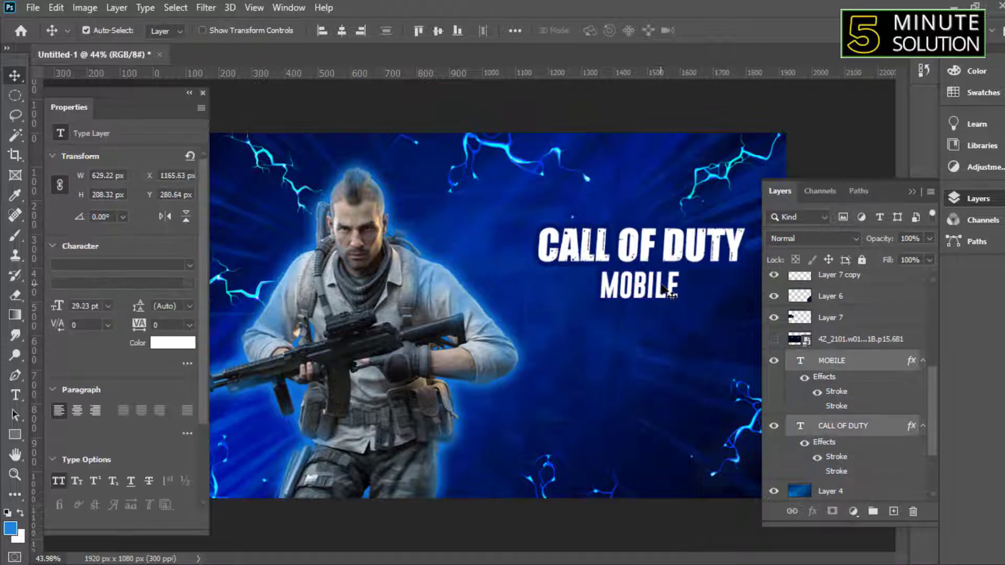
{"action": "key", "text": "ctrl+t"}
{"action": "left_click_drag", "start_coordinate": [537, 225], "coordinate": [523, 220]}
{"action": "left_click_drag", "start_coordinate": [638, 249], "coordinate": [639, 257]}
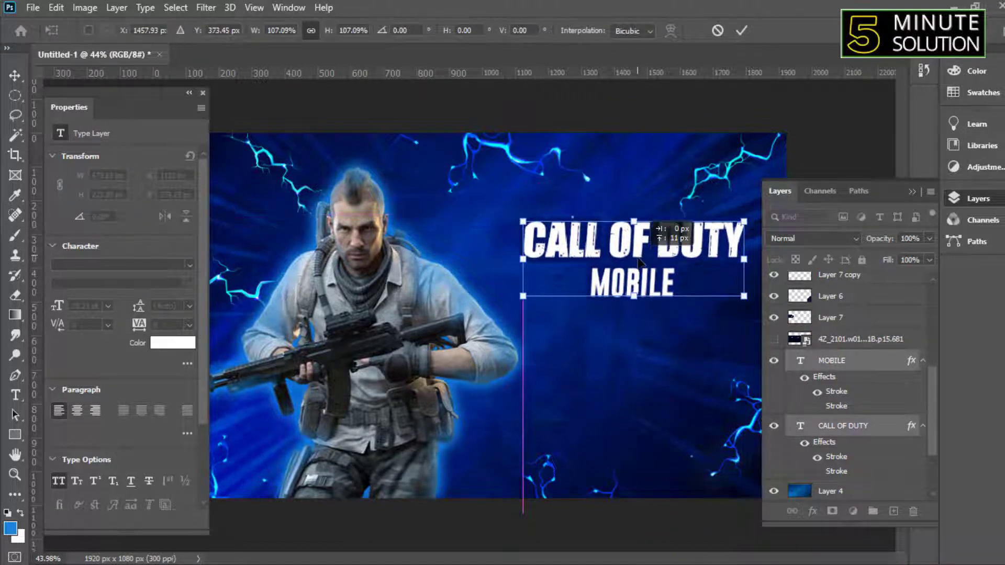
{"action": "key", "text": "Return"}
{"action": "scroll", "coordinate": [615, 342], "scroll_direction": "up", "scroll_amount": 3}
{"action": "scroll", "coordinate": [615, 342], "scroll_direction": "down", "scroll_amount": 3}
{"action": "scroll", "coordinate": [614, 342], "scroll_direction": "up", "scroll_amount": 1}
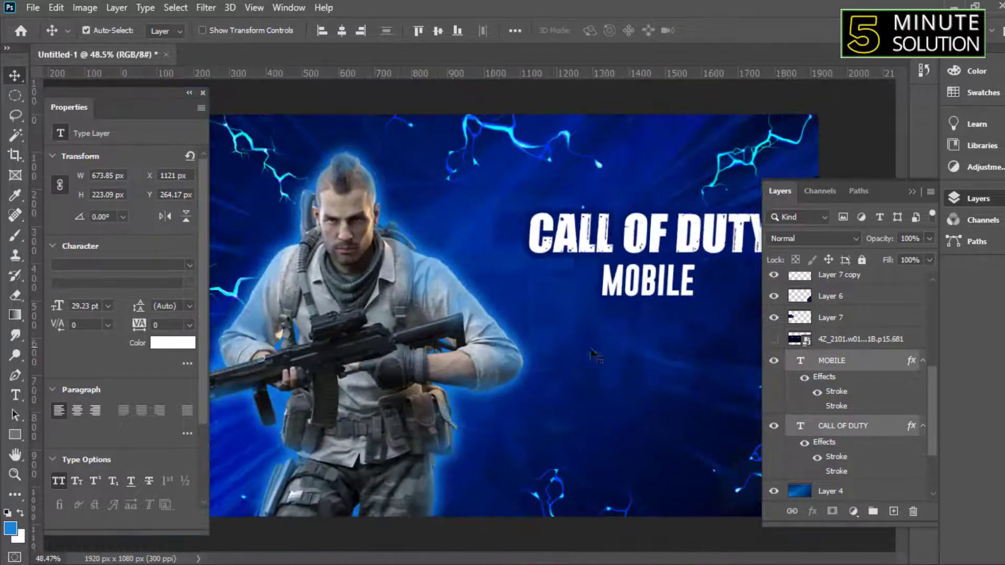
- Add INSANE 60 KILL text below the title and enlarge it to about 158%
{"action": "key", "text": "t"}
{"action": "left_click", "coordinate": [595, 383]}
{"action": "type", "text": "INSANE"}
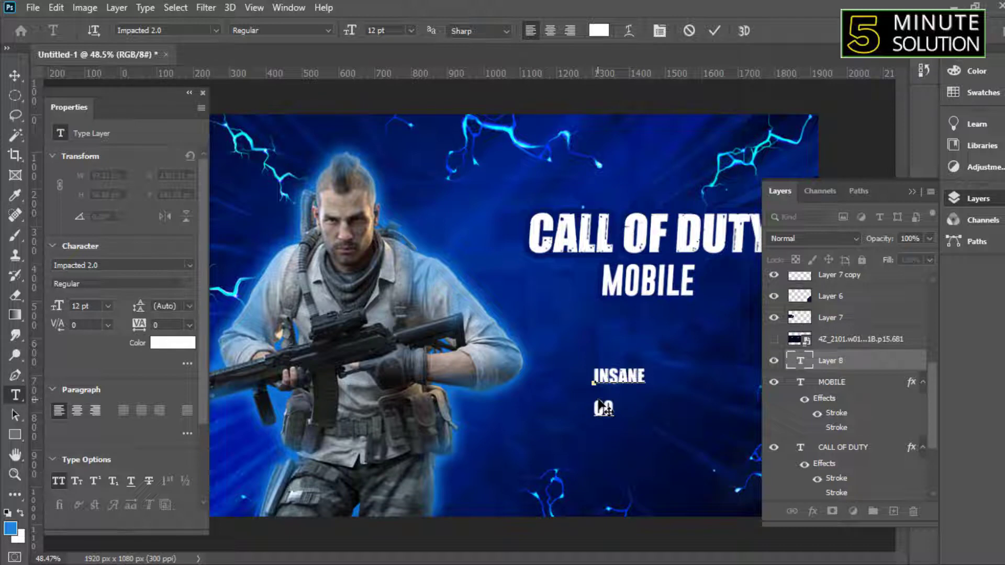
{"action": "type", "text": "KILL"}
{"action": "left_click", "coordinate": [15, 75]}
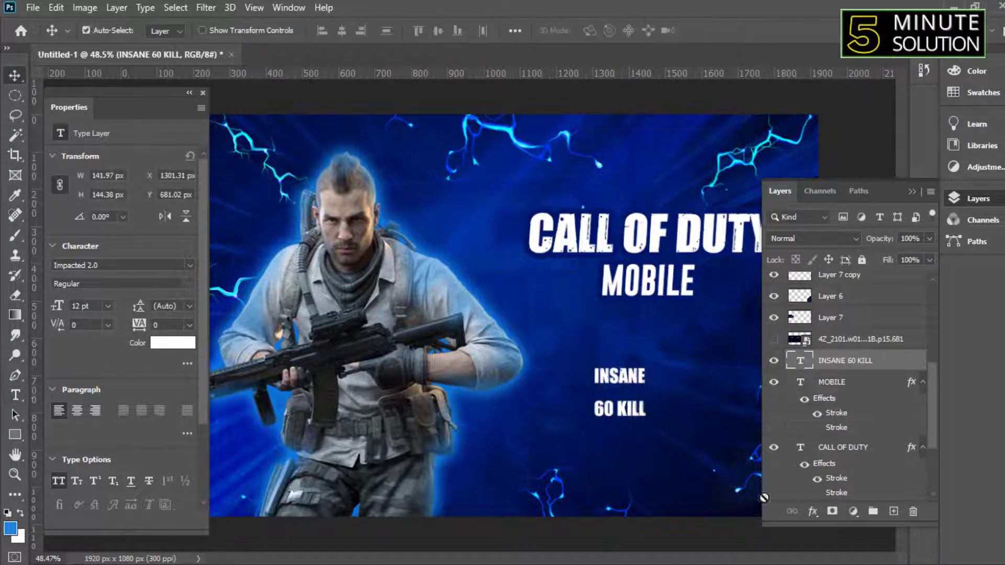
{"action": "scroll", "coordinate": [602, 356], "scroll_direction": "up", "scroll_amount": 5}
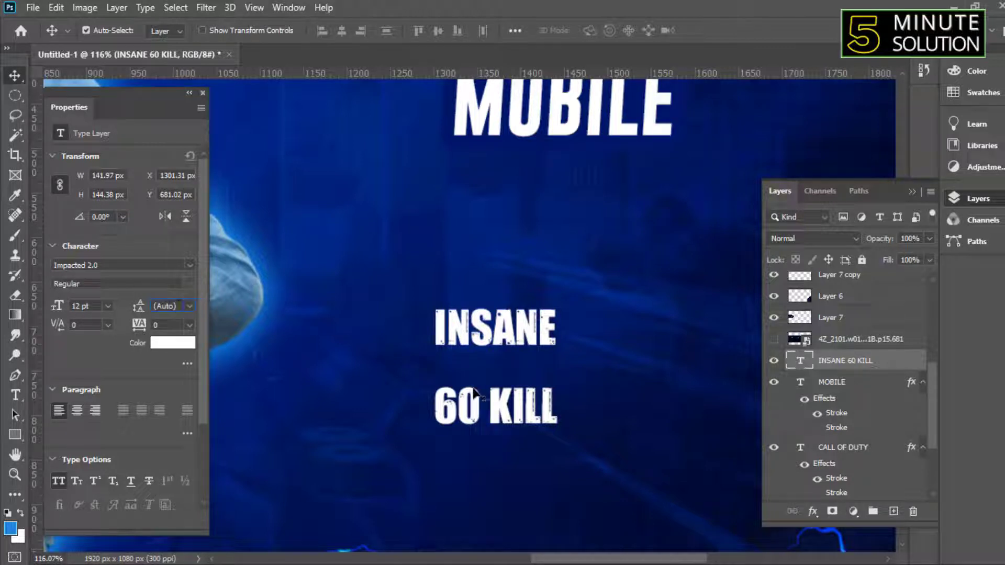
{"action": "key", "text": "ctrl+t"}
{"action": "left_click_drag", "start_coordinate": [561, 431], "coordinate": [629, 464]}
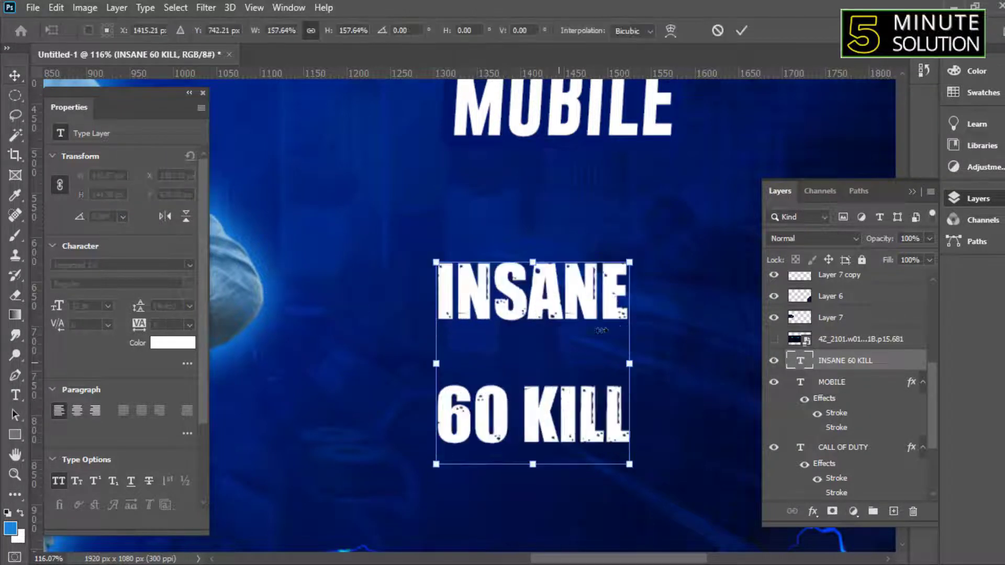
{"action": "key", "text": "Return"}
- Tighten the leading to 18.67 pt, switch to Montserrat, and centre-align the lines
{"action": "left_click_drag", "start_coordinate": [139, 307], "coordinate": [126, 303]}
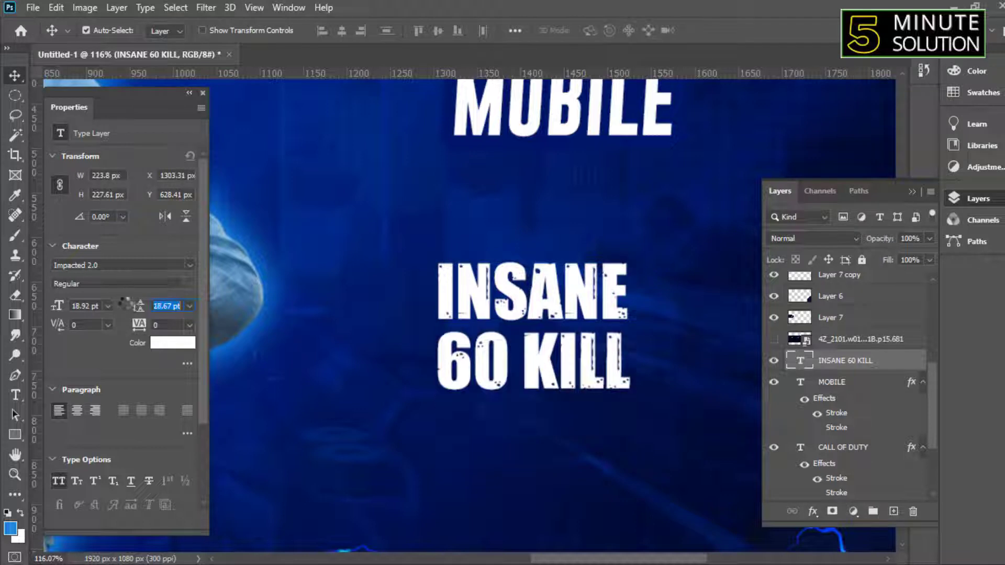
{"action": "left_click", "coordinate": [190, 266]}
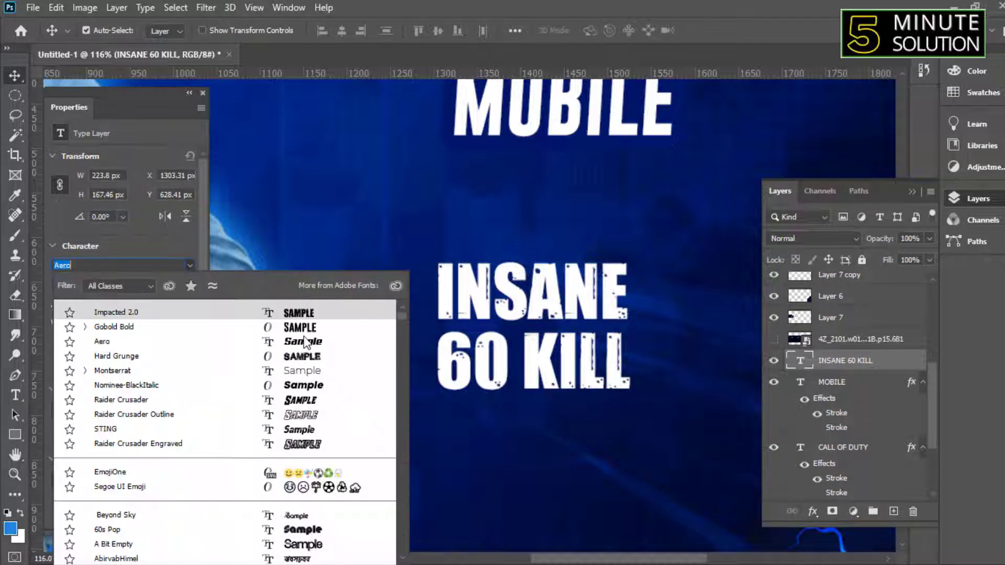
{"action": "left_click", "coordinate": [312, 373]}
{"action": "left_click_drag", "start_coordinate": [529, 370], "coordinate": [506, 367]}
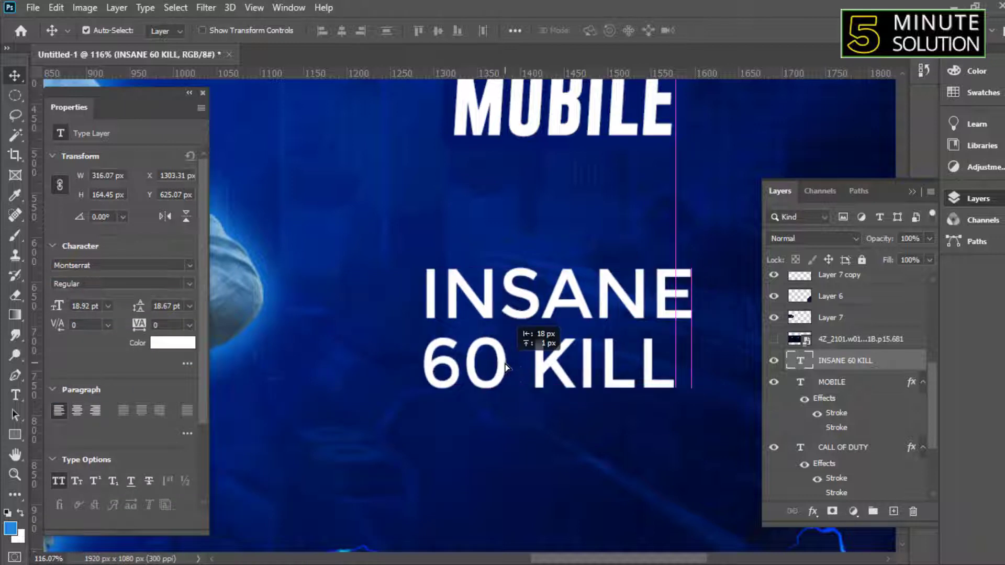
{"action": "left_click", "coordinate": [77, 410]}
{"action": "left_click_drag", "start_coordinate": [414, 317], "coordinate": [464, 312]}
- Set the INSANE 60 KILL font weight to Bold
{"action": "left_click", "coordinate": [188, 287]}
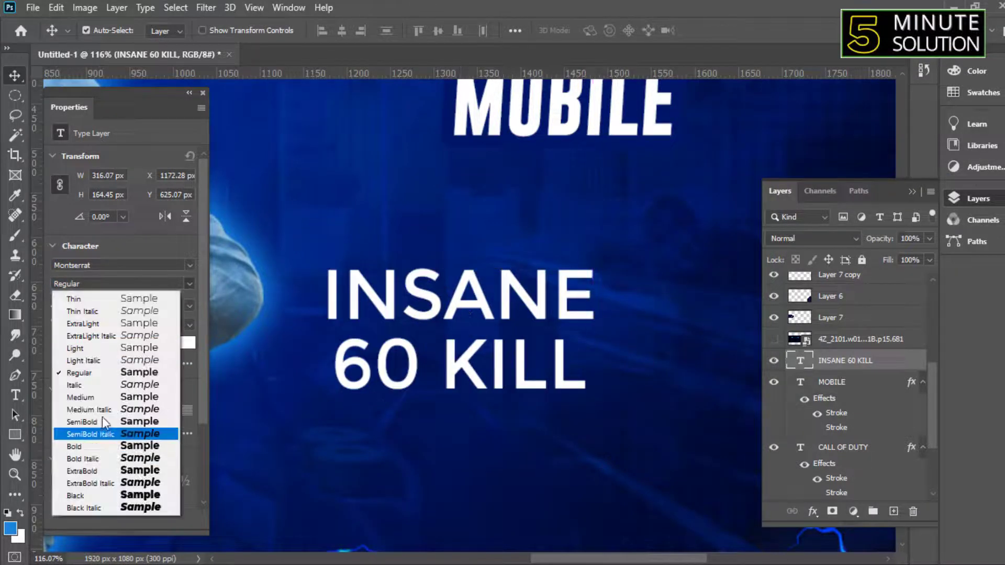
{"action": "left_click", "coordinate": [98, 399]}
{"action": "left_click", "coordinate": [188, 283]}
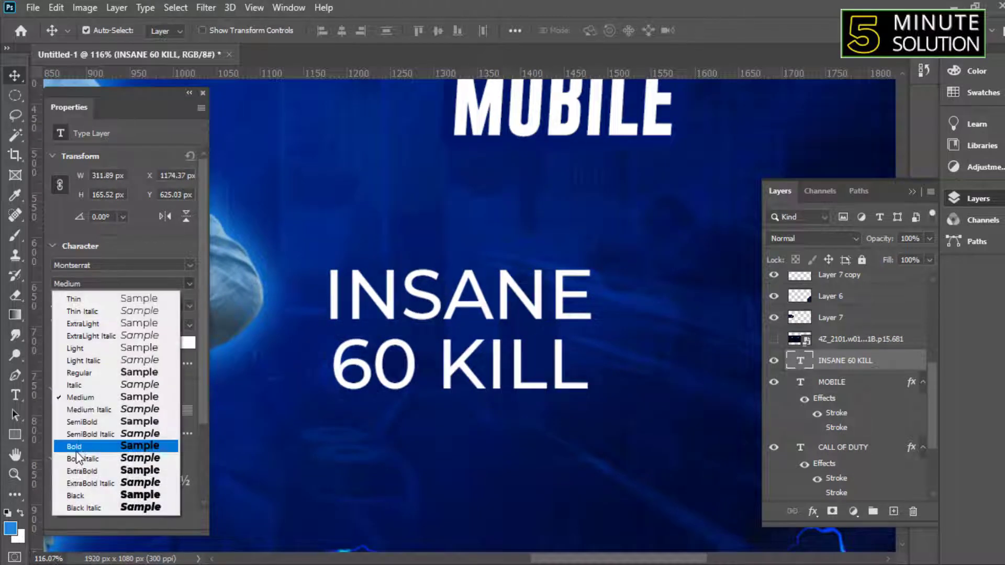
{"action": "left_click", "coordinate": [77, 448]}
{"action": "scroll", "coordinate": [510, 335], "scroll_direction": "down", "scroll_amount": 3}
- Enlarge INSANE 60 KILL to about 160%, slanted and centred under the title
{"action": "left_click_drag", "start_coordinate": [510, 335], "coordinate": [542, 340]}
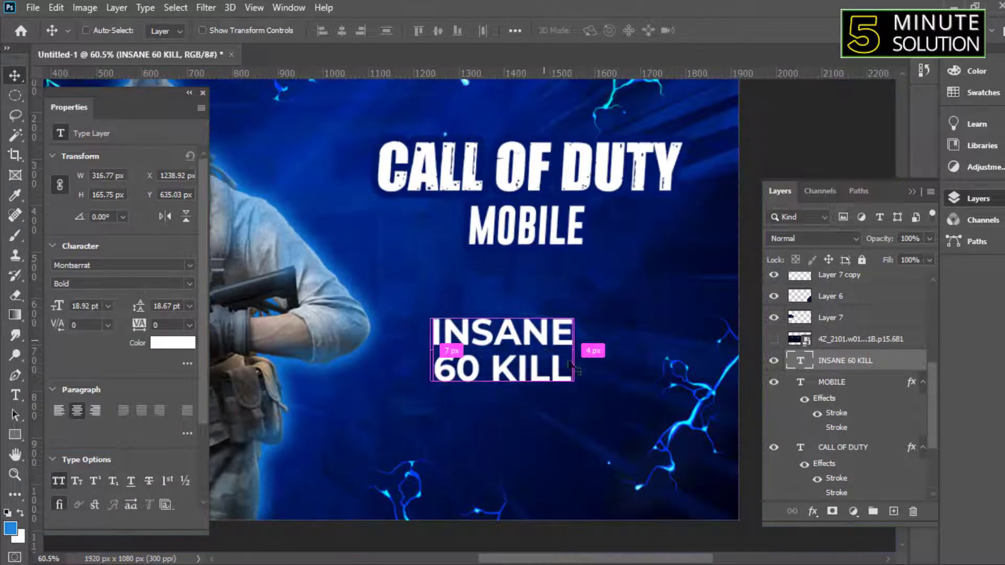
{"action": "key", "text": "ctrl+t"}
{"action": "left_click_drag", "start_coordinate": [579, 393], "coordinate": [674, 414]}
{"action": "left_click_drag", "start_coordinate": [594, 341], "coordinate": [563, 336]}
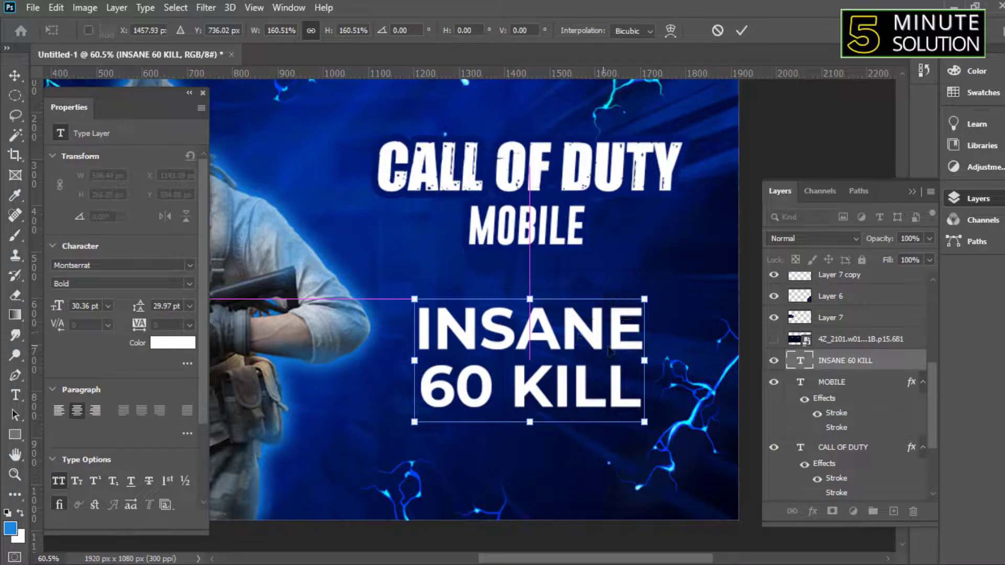
{"action": "left_click_drag", "start_coordinate": [530, 304], "coordinate": [632, 348]}
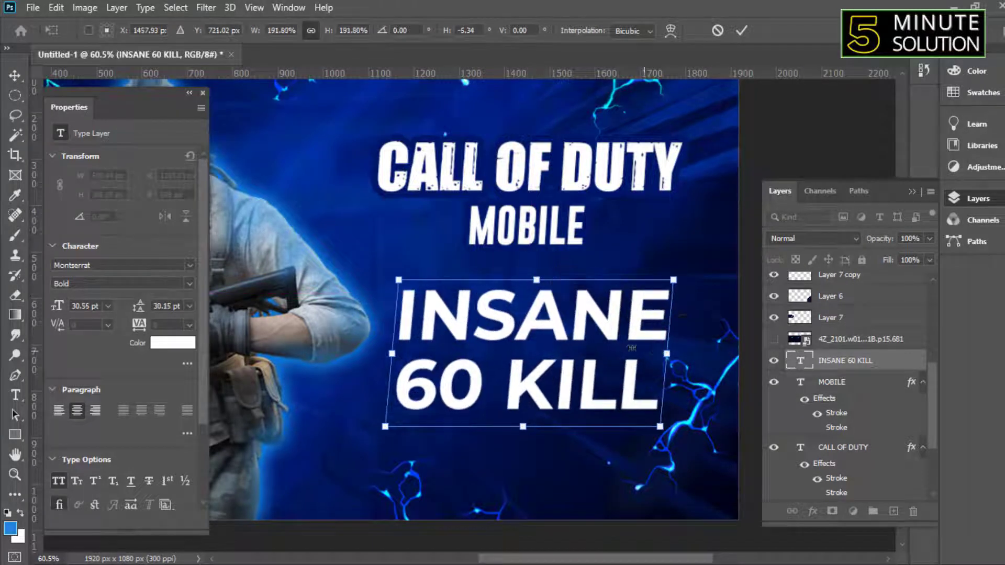
{"action": "left_click_drag", "start_coordinate": [537, 281], "coordinate": [526, 282]}
{"action": "key", "text": "Return"}
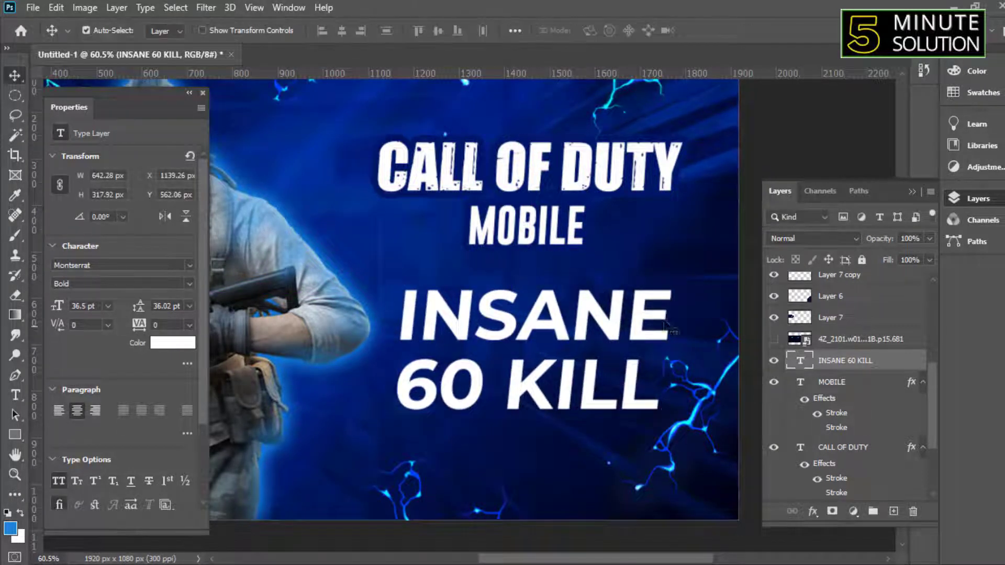
- Try sampling the lightning's cyan as the text colour
{"action": "left_click", "coordinate": [173, 343]}
{"action": "scroll", "coordinate": [471, 445], "scroll_direction": "up", "scroll_amount": 3}
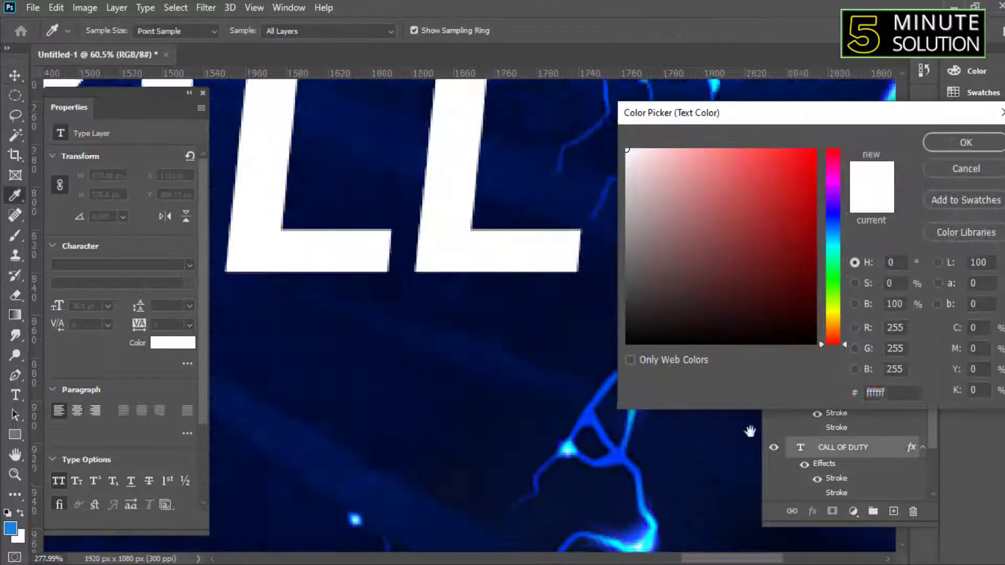
{"action": "scroll", "coordinate": [476, 482], "scroll_direction": "up", "scroll_amount": 3}
{"action": "scroll", "coordinate": [566, 406], "scroll_direction": "up", "scroll_amount": 2}
{"action": "left_click", "coordinate": [566, 407]}
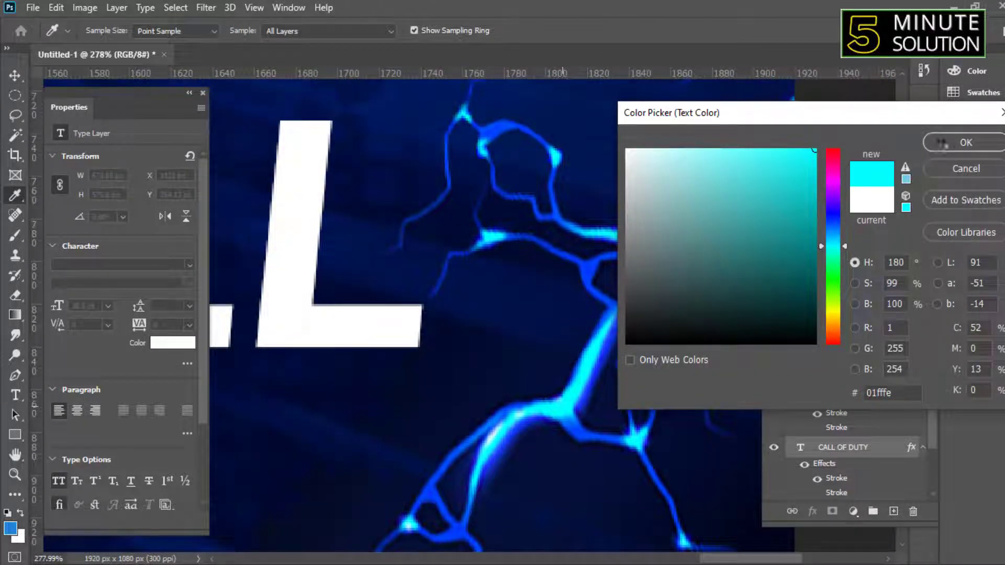
{"action": "left_click", "coordinate": [425, 355]}
{"action": "key", "text": "Return"}
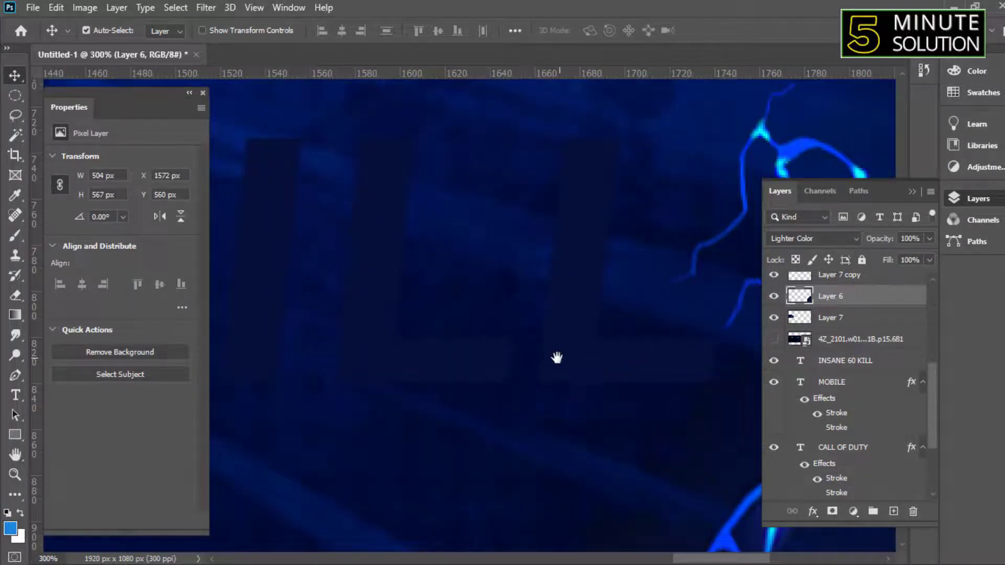
- Duplicate the Layer 6 lightning and select only the INSANE 60 KILL layer
{"action": "left_click_drag", "start_coordinate": [557, 358], "coordinate": [423, 343]}
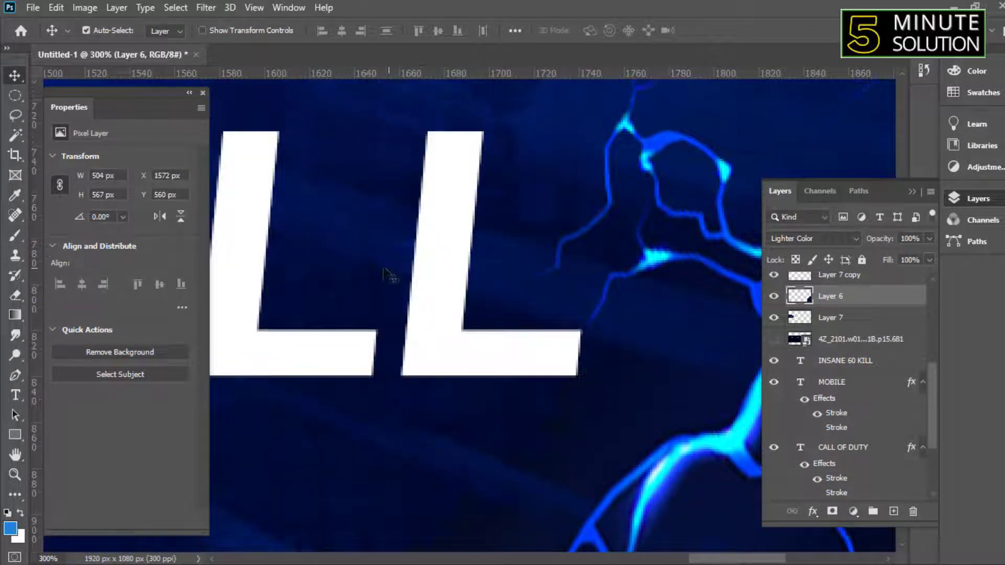
{"action": "left_click_drag", "start_coordinate": [386, 274], "coordinate": [461, 294]}
{"action": "scroll", "coordinate": [511, 380], "scroll_direction": "down", "scroll_amount": 5}
{"action": "left_click", "coordinate": [480, 291], "text": "shift"}
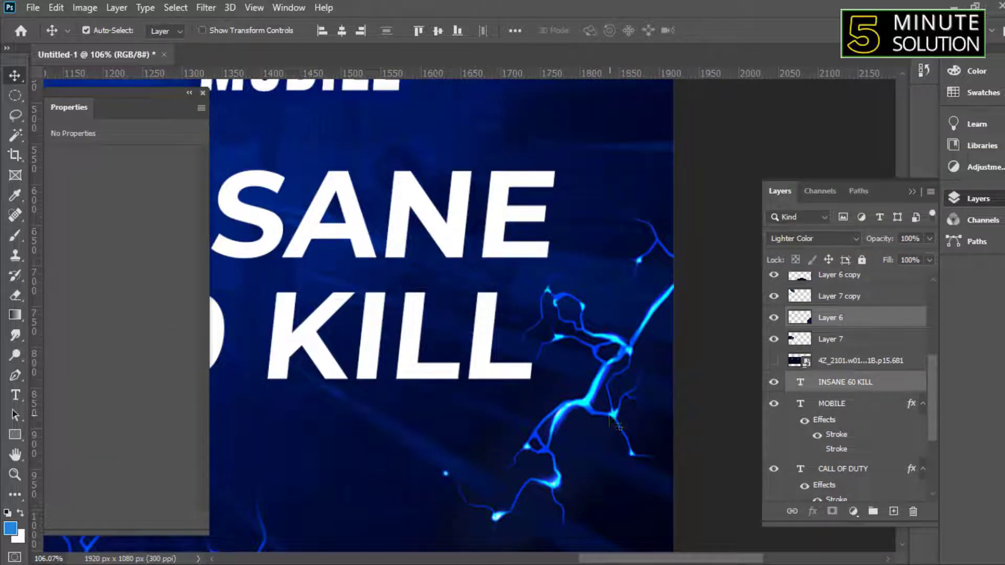
{"action": "left_click", "coordinate": [877, 392]}
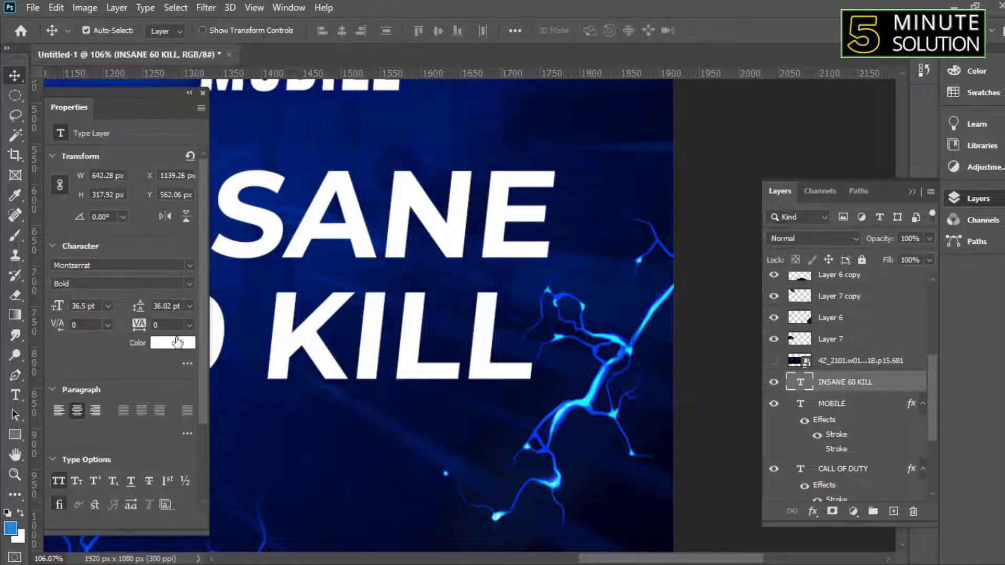
- Colour INSANE 60 KILL lightning cyan #00ffff and open its blending options
{"action": "left_click", "coordinate": [177, 342]}
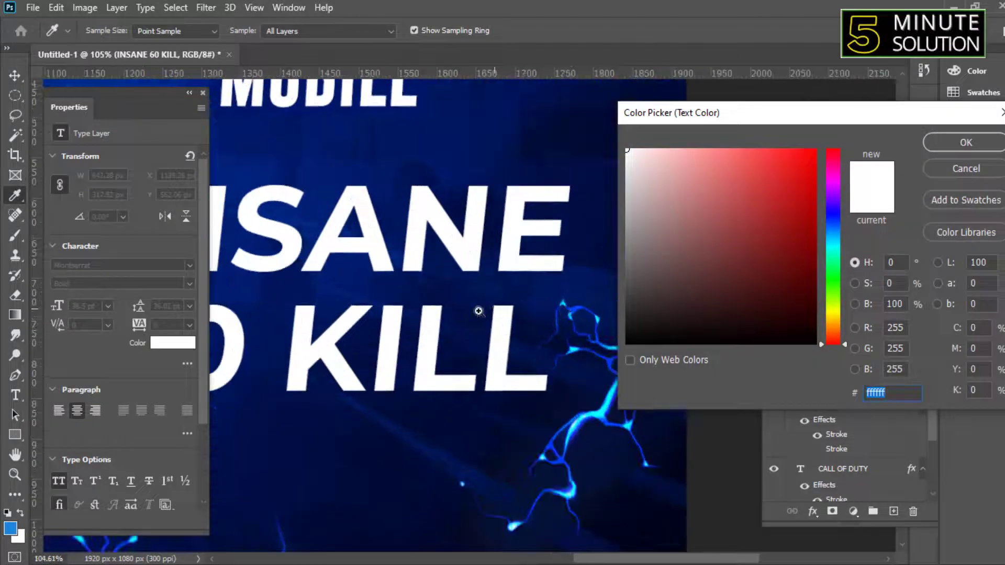
{"action": "scroll", "coordinate": [478, 311], "scroll_direction": "down", "scroll_amount": 2}
{"action": "scroll", "coordinate": [593, 398], "scroll_direction": "up", "scroll_amount": 3}
{"action": "left_click", "coordinate": [576, 399]}
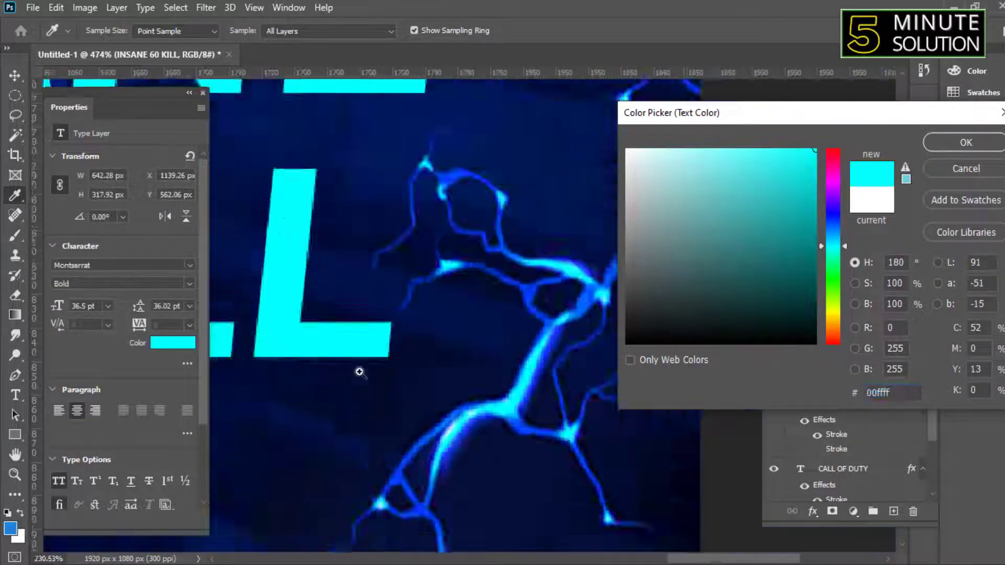
{"action": "scroll", "coordinate": [359, 370], "scroll_direction": "down", "scroll_amount": 3}
{"action": "left_click", "coordinate": [966, 142]}
{"action": "scroll", "coordinate": [511, 301], "scroll_direction": "down", "scroll_amount": 2}
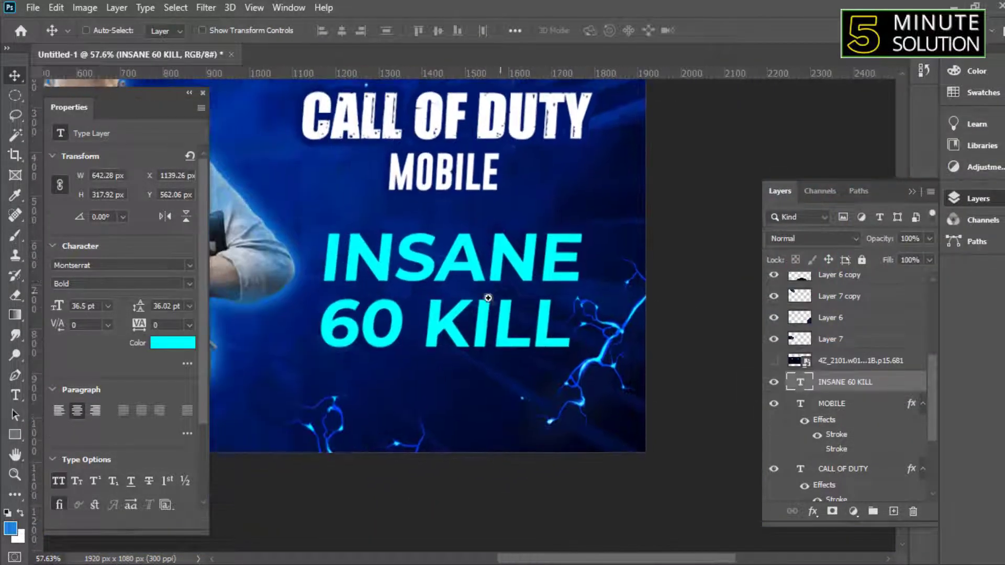
{"action": "left_click_drag", "start_coordinate": [503, 318], "coordinate": [520, 320]}
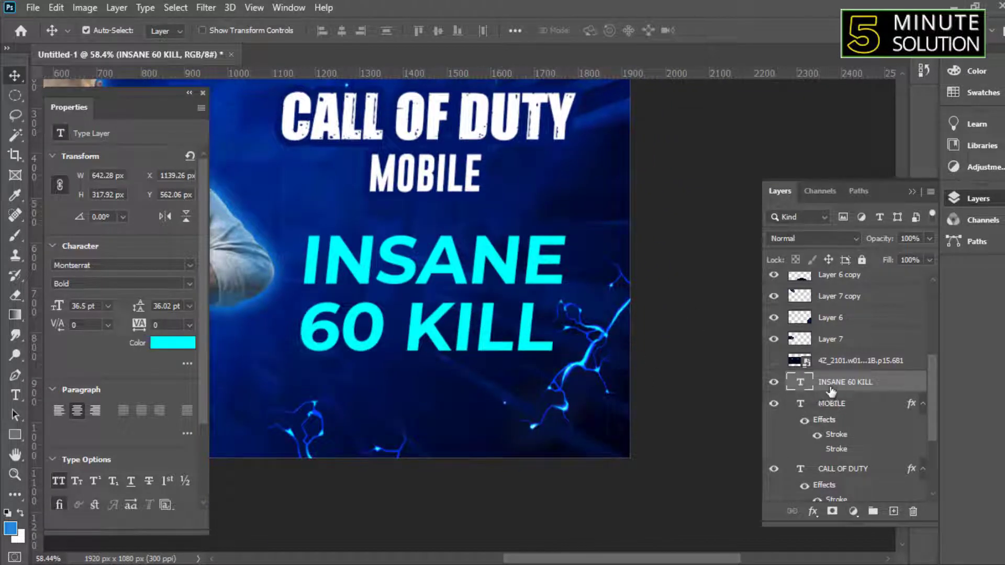
{"action": "right_click", "coordinate": [862, 392]}
{"action": "left_click", "coordinate": [680, 21]}
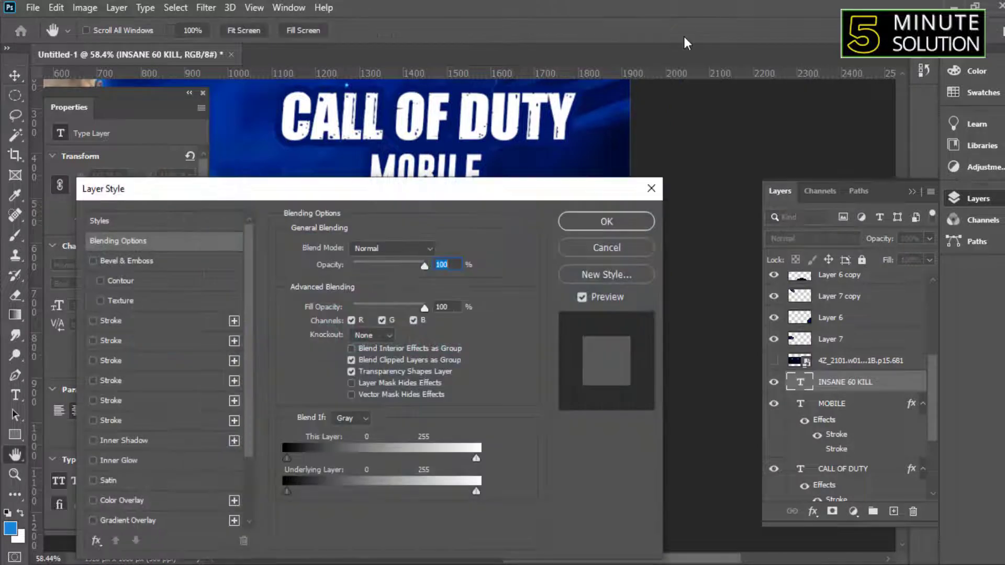
- Add a deep blue #0230c3 Outer Glow to the INSANE 60 KILL text
{"action": "left_click_drag", "start_coordinate": [518, 188], "coordinate": [998, 177]}
{"action": "scroll", "coordinate": [447, 337], "scroll_direction": "down", "scroll_amount": 3}
{"action": "scroll", "coordinate": [446, 337], "scroll_direction": "up", "scroll_amount": 1}
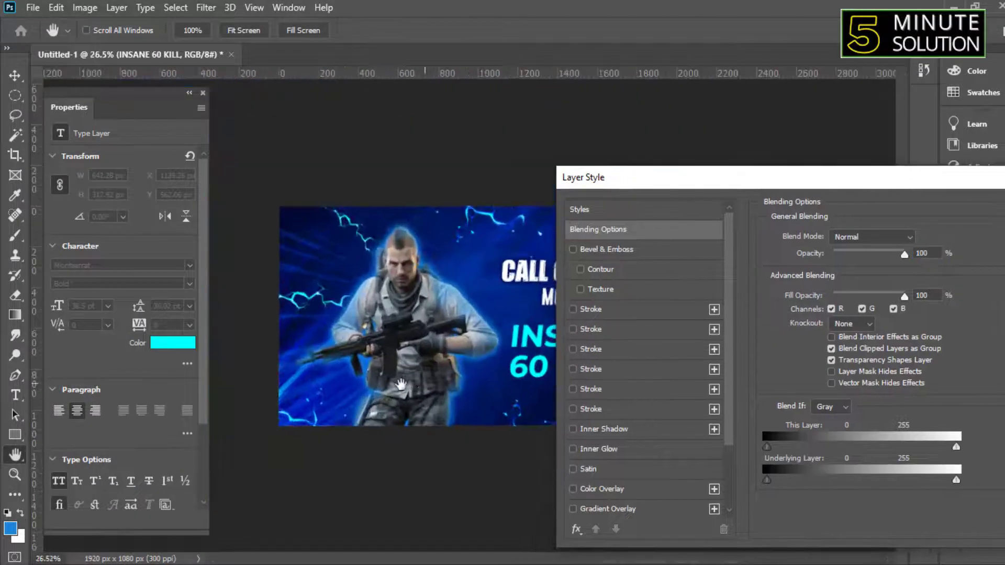
{"action": "scroll", "coordinate": [446, 337], "scroll_direction": "up", "scroll_amount": 1}
{"action": "left_click_drag", "start_coordinate": [717, 181], "coordinate": [789, 178]}
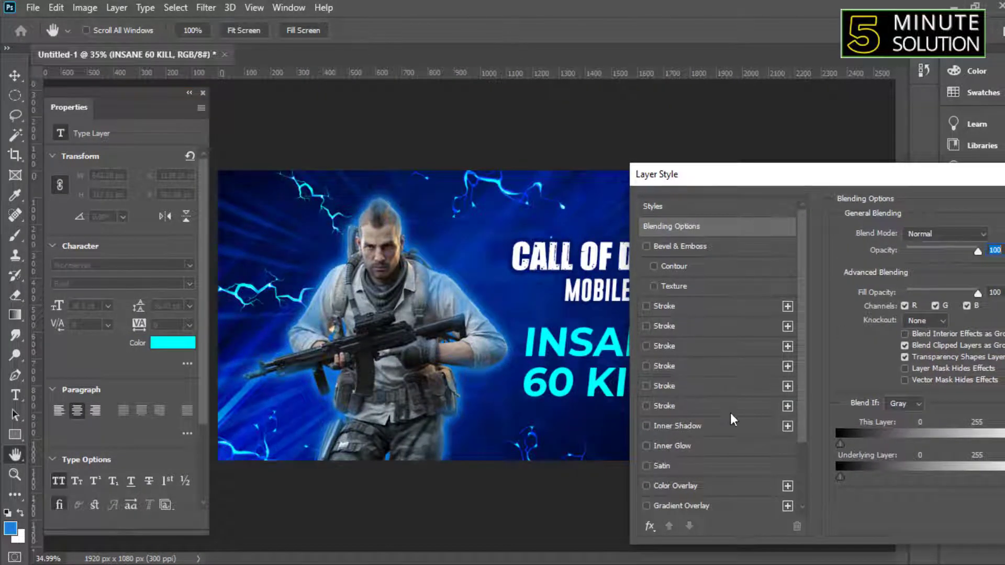
{"action": "scroll", "coordinate": [676, 479], "scroll_direction": "down", "scroll_amount": 2}
{"action": "scroll", "coordinate": [667, 498], "scroll_direction": "down", "scroll_amount": 2}
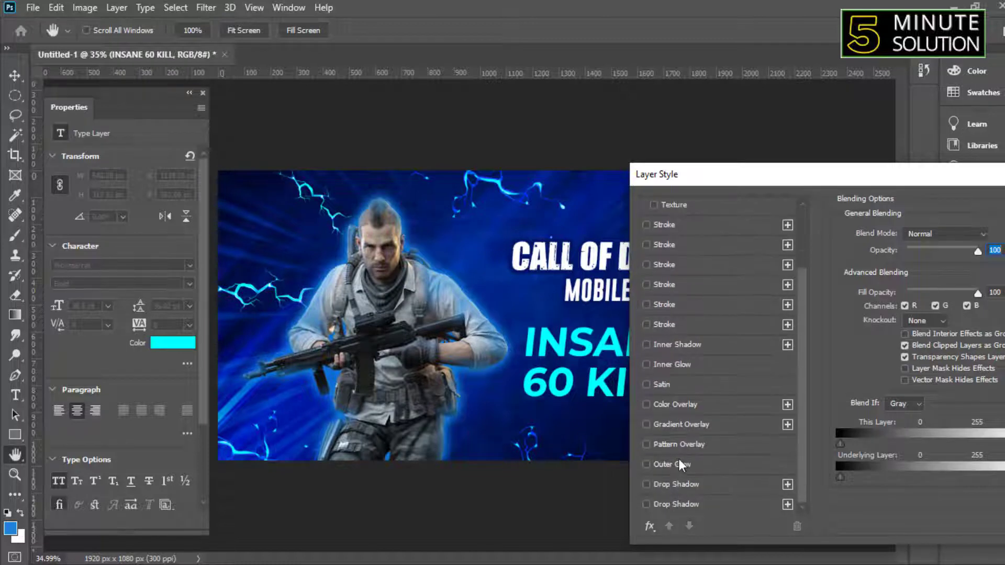
{"action": "left_click", "coordinate": [678, 463]}
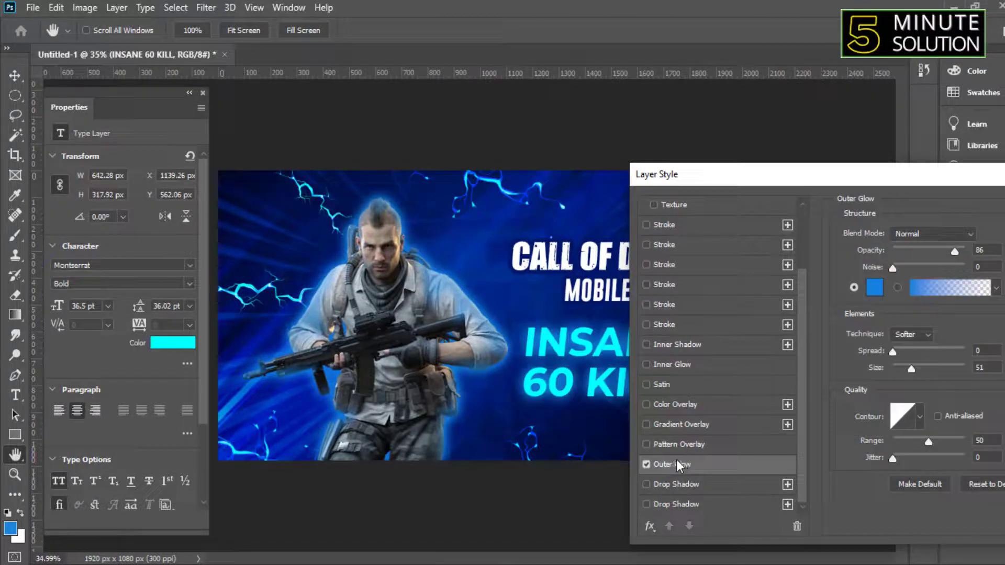
{"action": "left_click", "coordinate": [873, 287]}
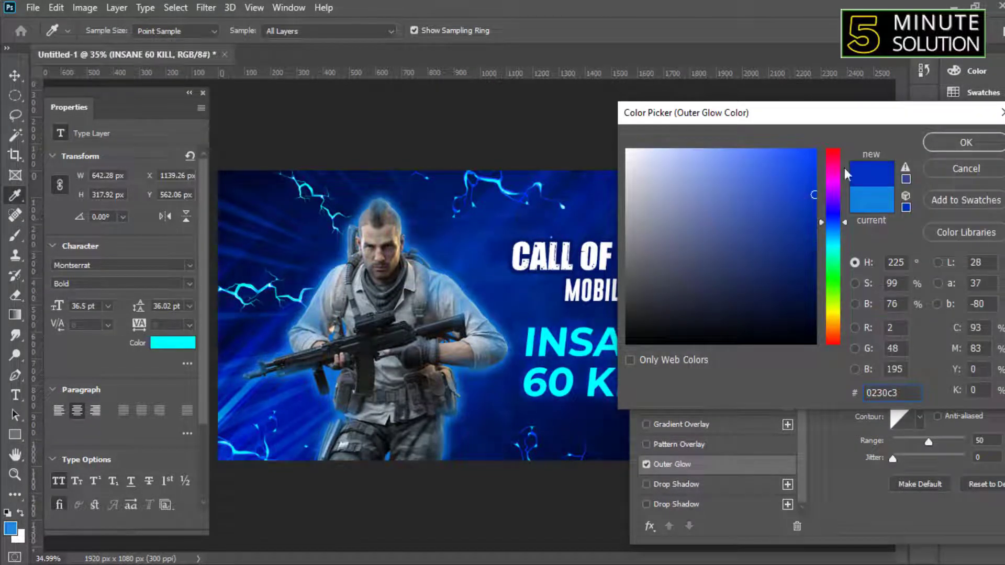
{"action": "left_click", "coordinate": [965, 142]}
- Set the outer glow size to 65 and apply it
{"action": "left_click_drag", "start_coordinate": [909, 175], "coordinate": [94, 175]}
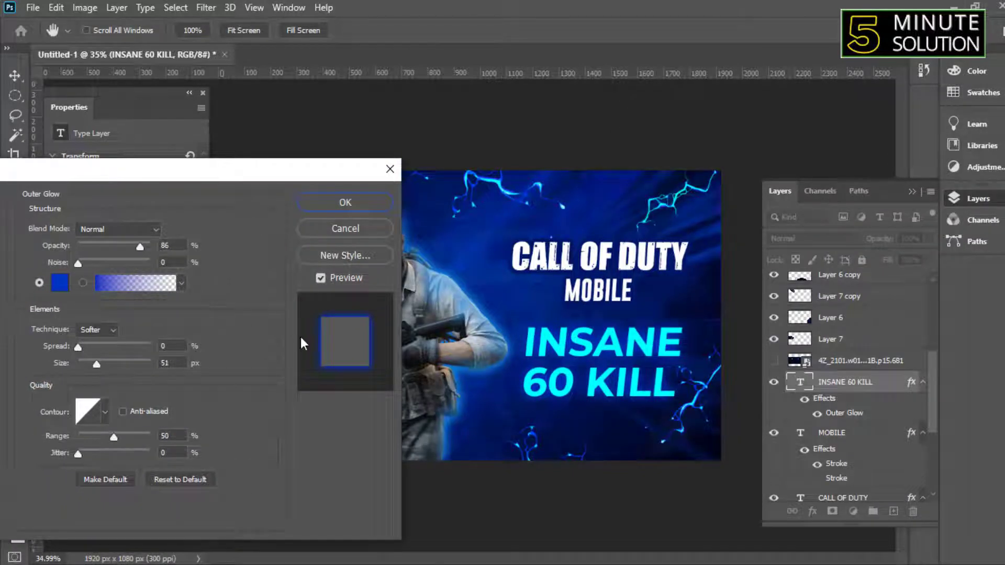
{"action": "left_click_drag", "start_coordinate": [95, 360], "coordinate": [100, 362]}
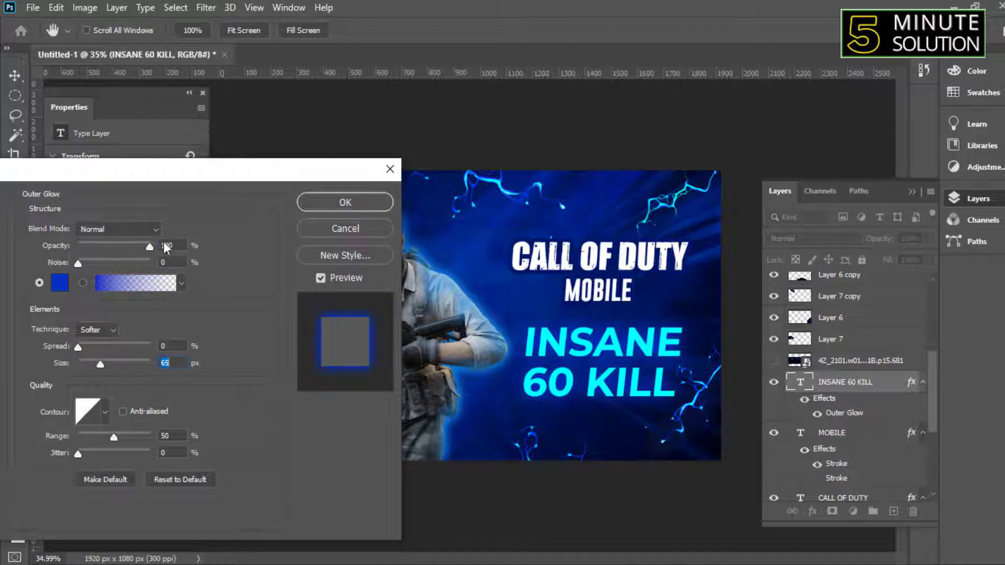
{"action": "left_click", "coordinate": [344, 205]}
- Scale up the CALL OF DUTY and MOBILE titles together
{"action": "key", "text": "ctrl+plus"}
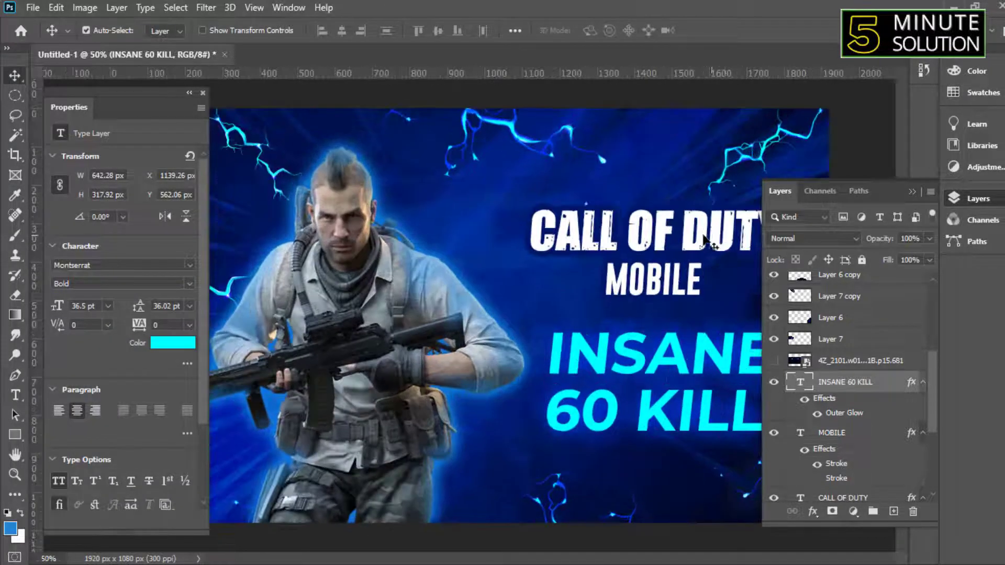
{"action": "scroll", "coordinate": [848, 393], "scroll_direction": "down", "scroll_amount": 2}
{"action": "left_click", "coordinate": [843, 447]}
{"action": "left_click", "coordinate": [831, 382], "text": "shift"}
{"action": "key", "text": "ctrl+t"}
{"action": "mouse_move", "coordinate": [524, 252]}
{"action": "left_mouse_down"}
{"action": "mouse_move", "coordinate": [431, 244]}
{"action": "mouse_move", "coordinate": [474, 254]}
{"action": "left_mouse_up"}
{"action": "scroll", "coordinate": [431, 245], "scroll_direction": "down", "scroll_amount": 3}
{"action": "key", "text": "Return"}
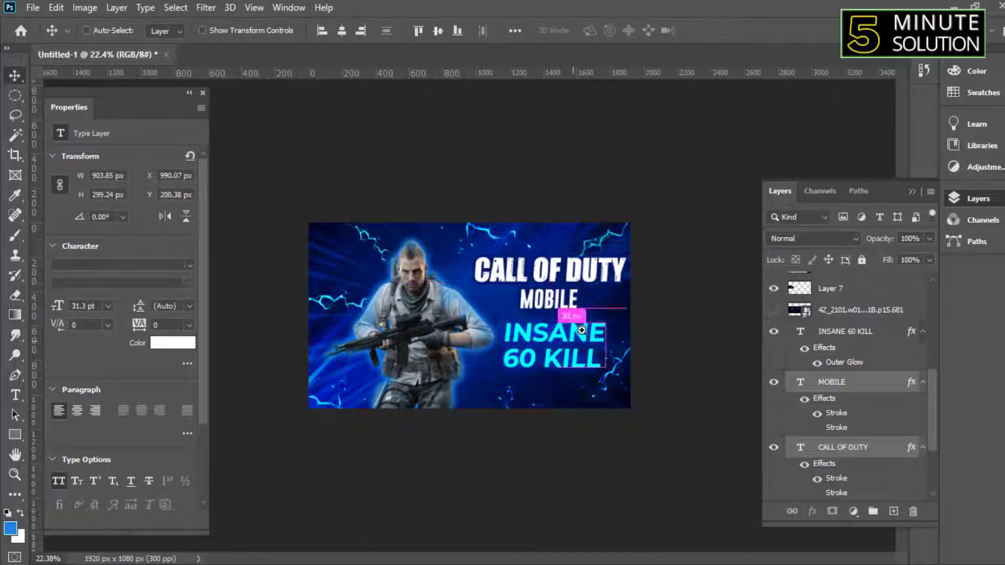
{"action": "scroll", "coordinate": [738, 376], "scroll_direction": "up", "scroll_amount": 3}
- Set the CALL OF DUTY title's outline stroke size to 16 px
{"action": "left_click", "coordinate": [664, 276]}
{"action": "scroll", "coordinate": [663, 276], "scroll_direction": "up", "scroll_amount": 3}
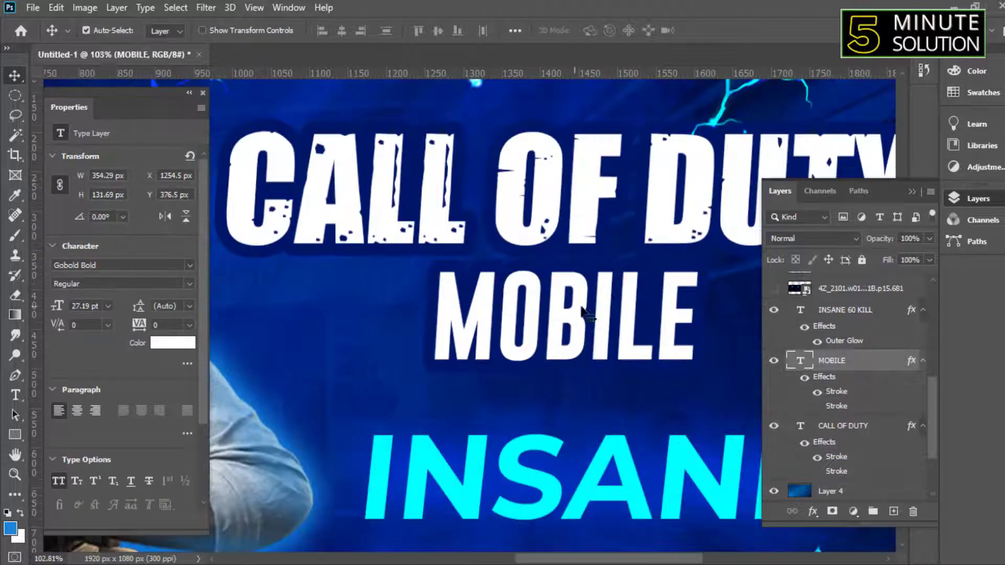
{"action": "scroll", "coordinate": [680, 272], "scroll_direction": "down", "scroll_amount": 1}
{"action": "left_click", "coordinate": [607, 231]}
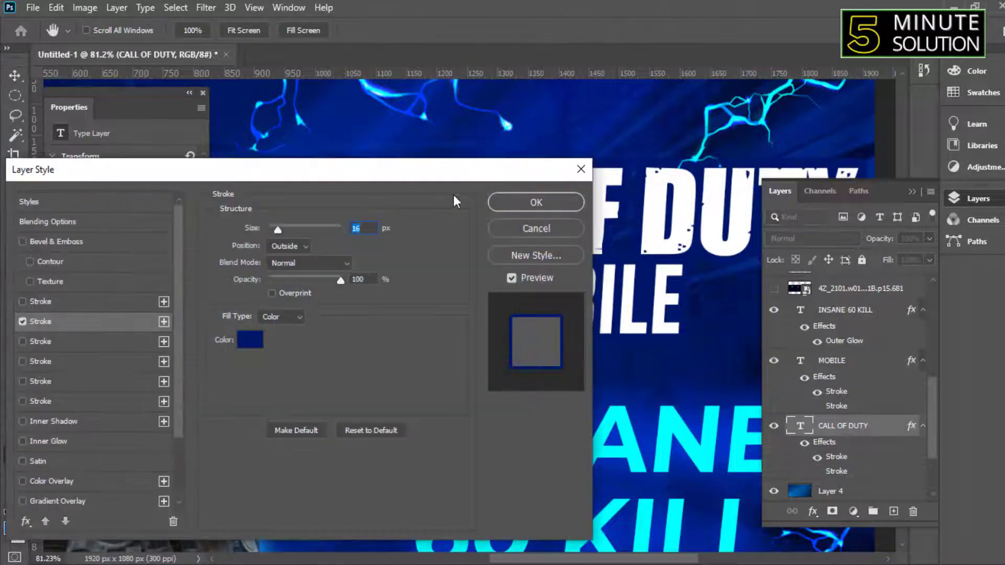
{"action": "left_click_drag", "start_coordinate": [372, 170], "coordinate": [740, 226]}
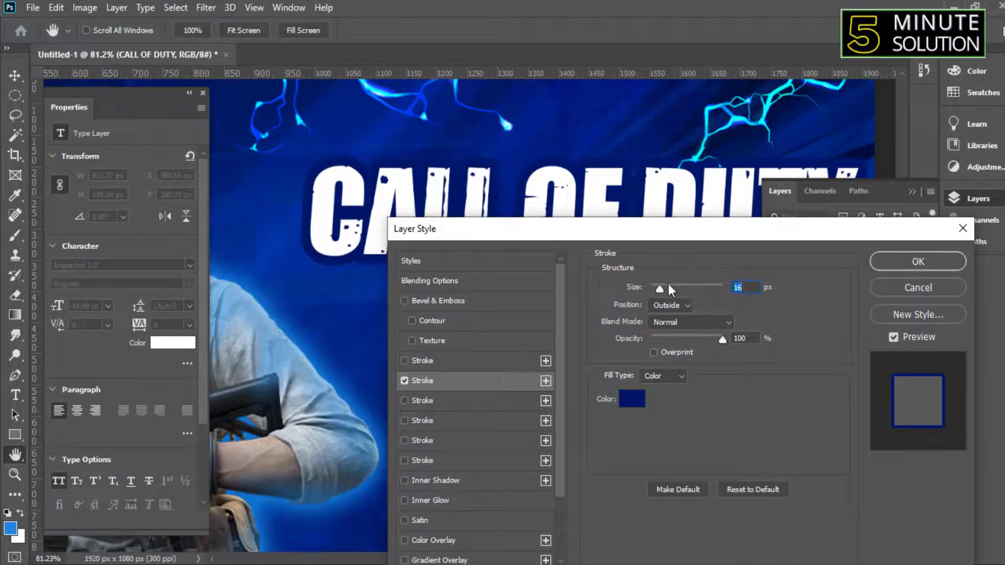
{"action": "left_click_drag", "start_coordinate": [675, 288], "coordinate": [659, 286]}
{"action": "left_click", "coordinate": [918, 261]}
- Switch to the Move tool and select the MOBILE and INSANE 60 KILL layers
{"action": "key", "text": "v"}
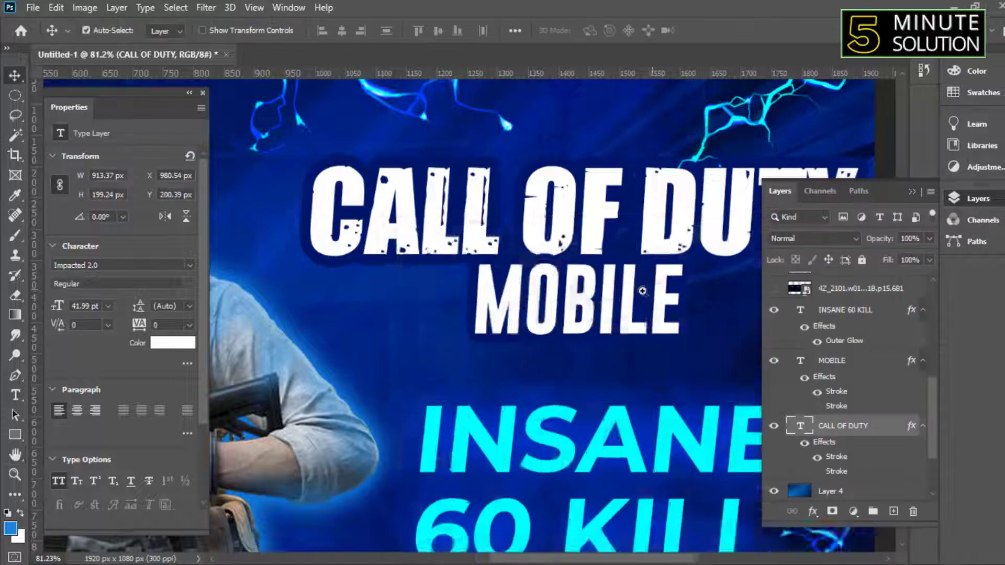
{"action": "scroll", "coordinate": [618, 293], "scroll_direction": "down", "scroll_amount": 2}
{"action": "left_click", "coordinate": [617, 293]}
{"action": "scroll", "coordinate": [616, 308], "scroll_direction": "down", "scroll_amount": 2}
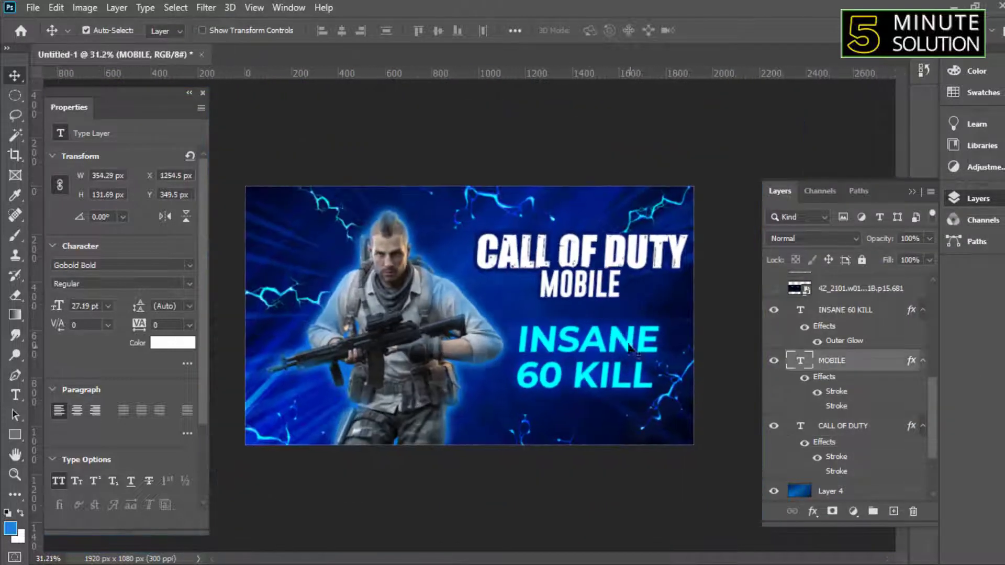
{"action": "left_click", "coordinate": [620, 336]}
{"action": "scroll", "coordinate": [620, 340], "scroll_direction": "up", "scroll_amount": 1}
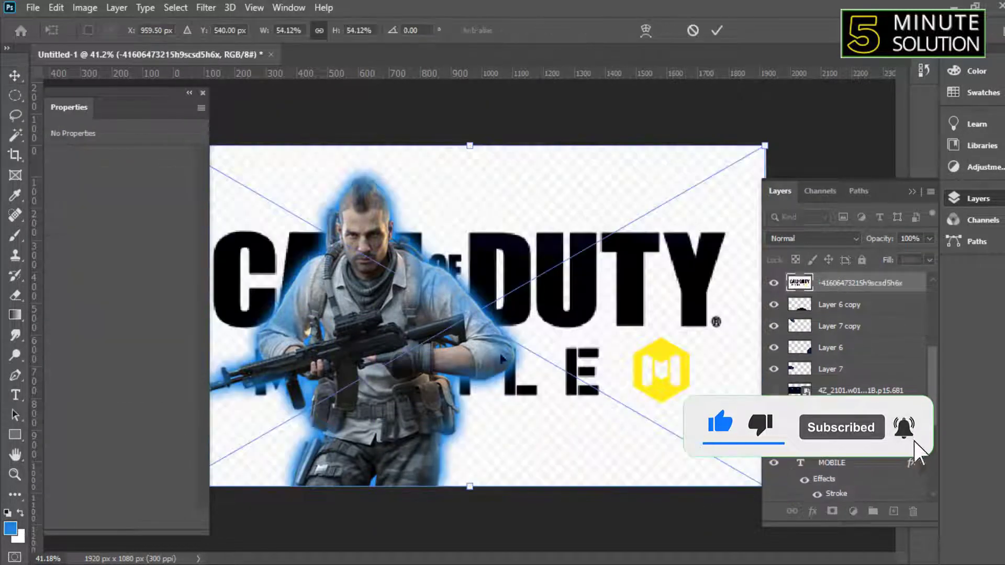
- Shrink the logo toward the bottom-right and set its blend mode to Darker Color
{"action": "left_click_drag", "start_coordinate": [523, 361], "coordinate": [697, 455]}
{"action": "key", "text": "Return"}
{"action": "left_click", "coordinate": [813, 238]}
{"action": "left_click", "coordinate": [787, 276]}
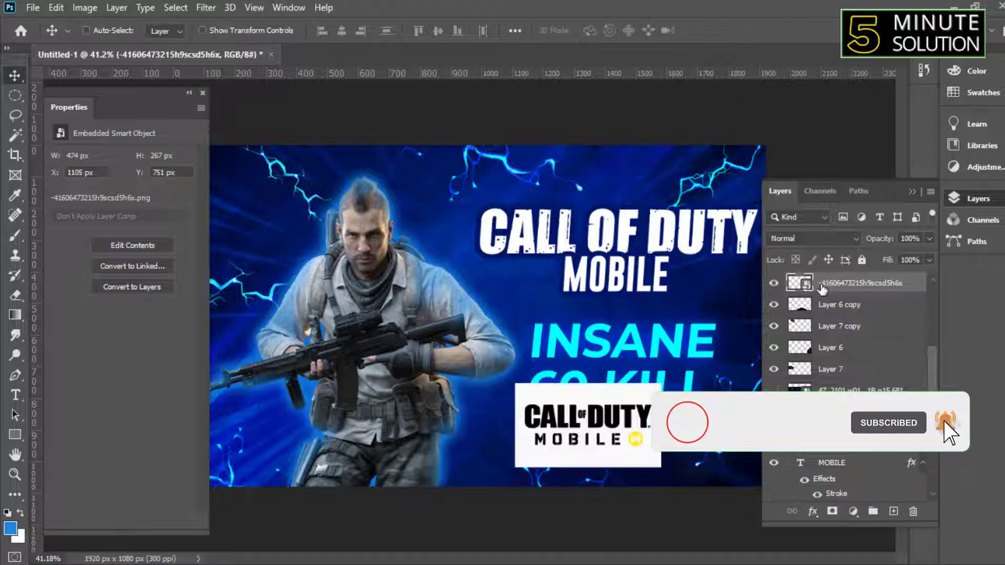
- Rasterize the logo layer and delete its white background with the Magic Wand
{"action": "key", "text": "w"}
{"action": "left_click", "coordinate": [601, 399]}
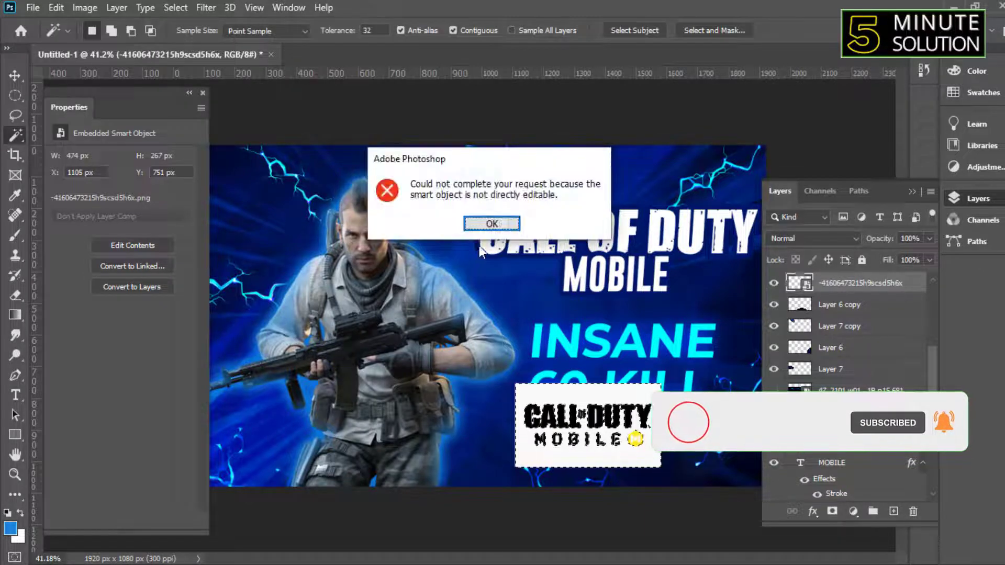
{"action": "key", "text": "Return"}
{"action": "scroll", "coordinate": [637, 457], "scroll_direction": "up", "scroll_amount": 3}
{"action": "right_click", "coordinate": [840, 283]}
{"action": "left_click", "coordinate": [701, 284]}
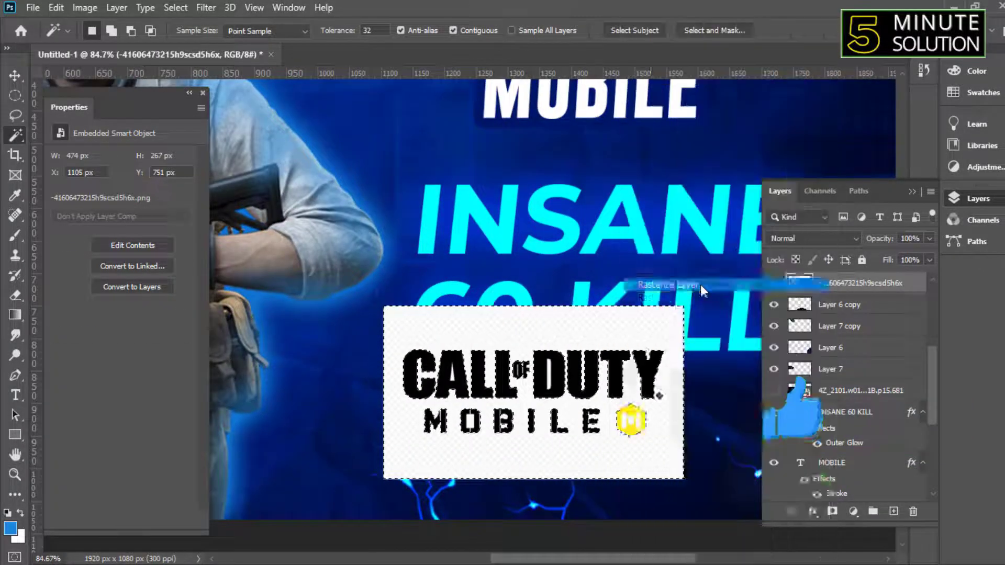
{"action": "key", "text": "Delete"}
{"action": "scroll", "coordinate": [482, 387], "scroll_direction": "up", "scroll_amount": 5}
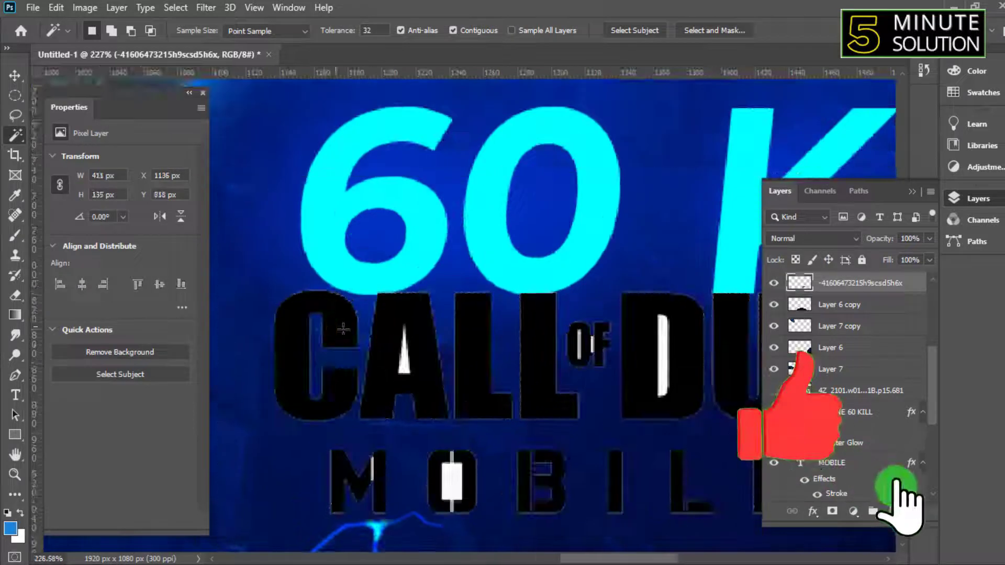
- Select the remaining white gaps inside the logo letters
{"action": "left_click", "coordinate": [406, 369]}
{"action": "left_click", "coordinate": [372, 471], "text": "shift"}
{"action": "left_click", "coordinate": [451, 482], "text": "shift"}
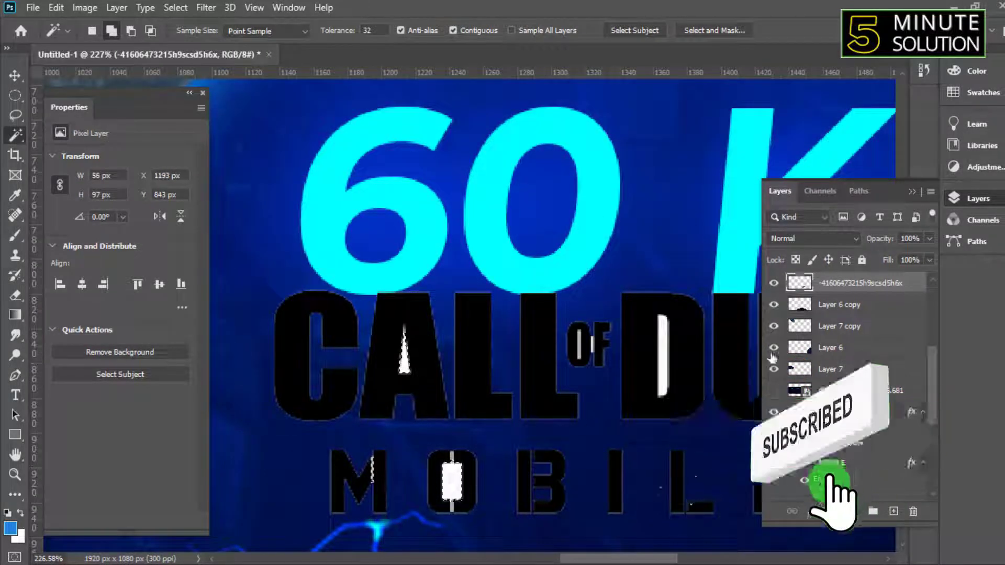
{"action": "left_click", "coordinate": [655, 360], "text": "shift"}
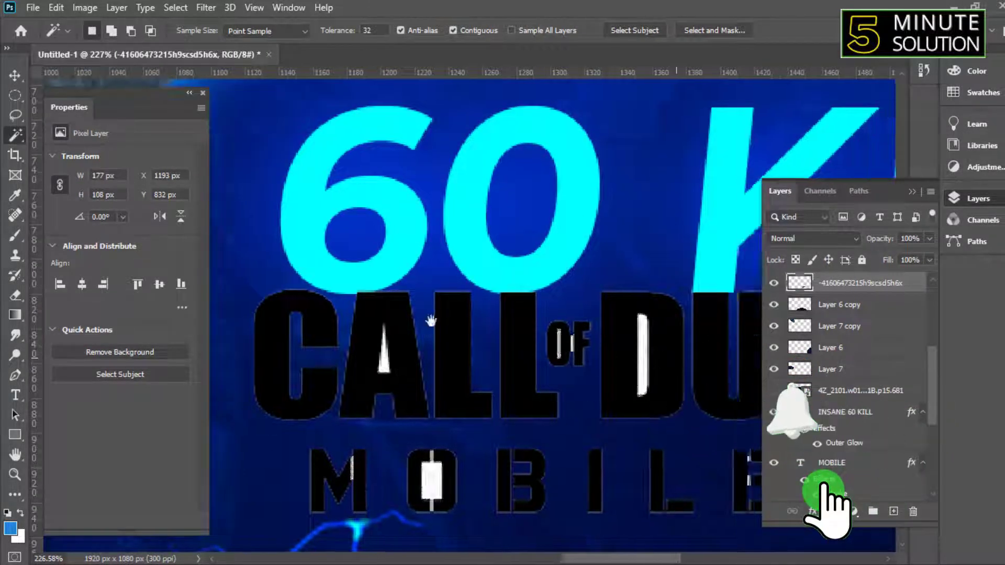
{"action": "scroll", "coordinate": [440, 401], "scroll_direction": "right", "scroll_amount": 5}
{"action": "left_click", "coordinate": [441, 400]}
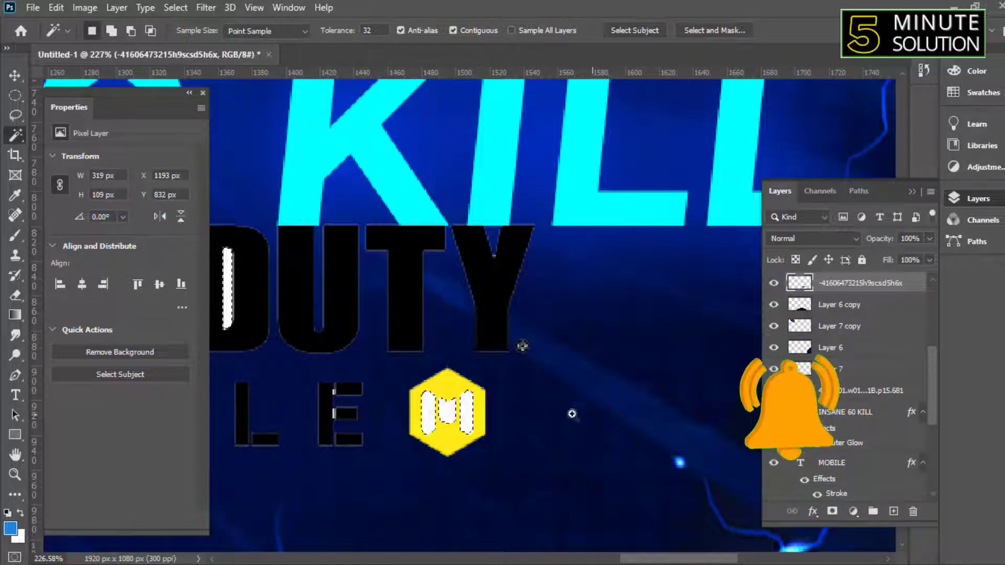
{"action": "scroll", "coordinate": [409, 360], "scroll_direction": "up", "scroll_amount": 5}
{"action": "scroll", "coordinate": [579, 399], "scroll_direction": "down", "scroll_amount": 10}
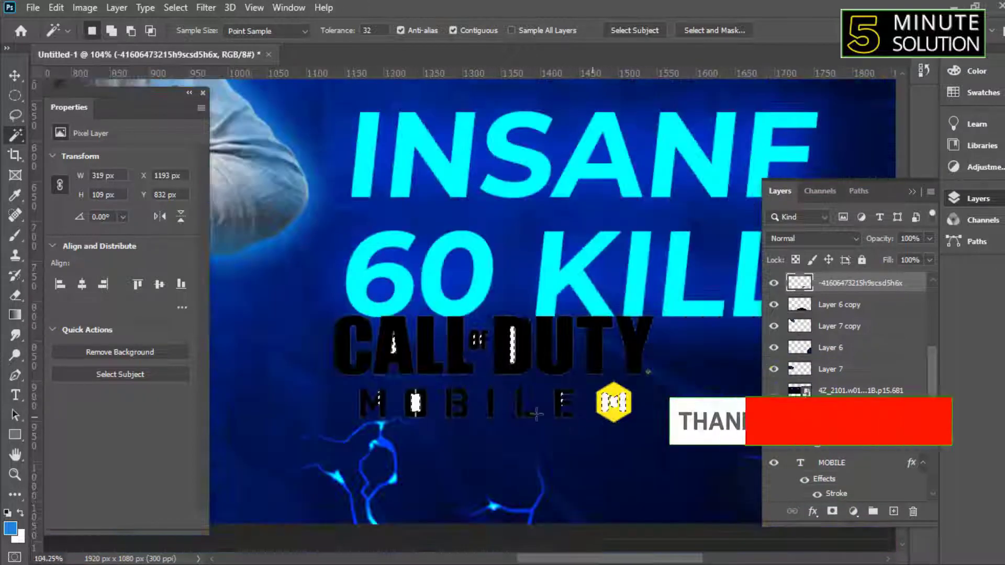
{"action": "scroll", "coordinate": [613, 413], "scroll_direction": "down", "scroll_amount": 1}
- Give the logo a white (ffffff) Color Overlay
{"action": "right_click", "coordinate": [840, 286]}
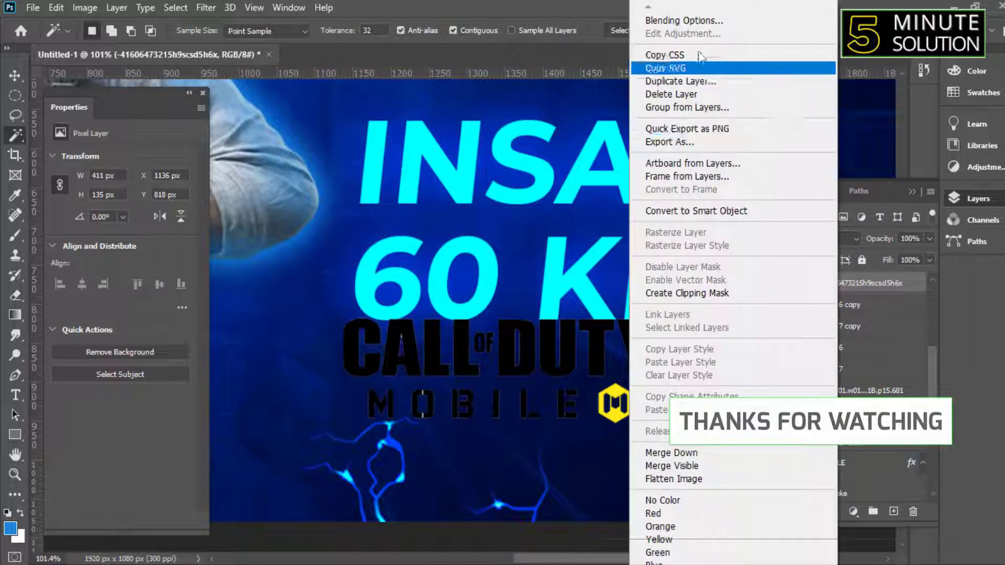
{"action": "left_click", "coordinate": [689, 20]}
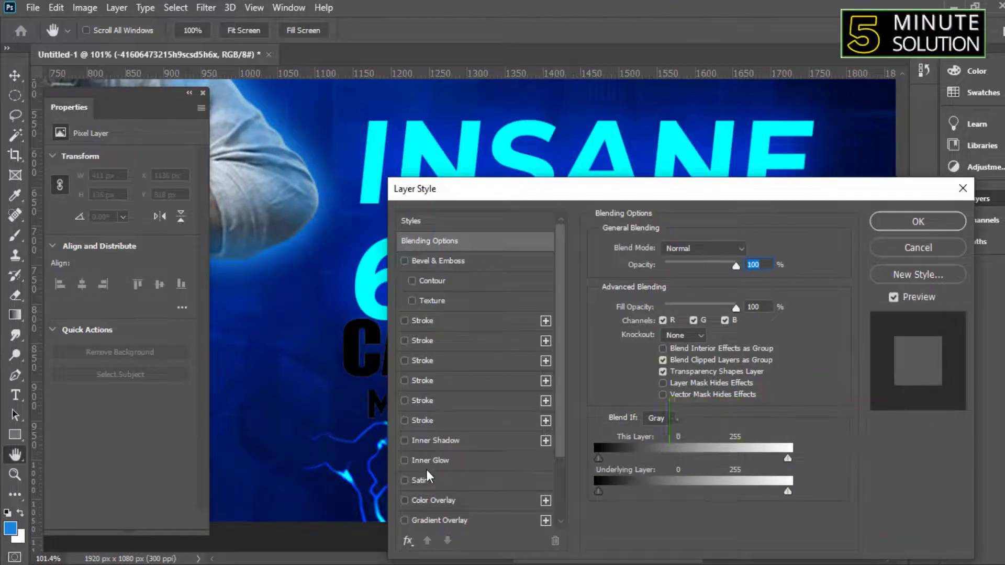
{"action": "left_click", "coordinate": [430, 500]}
{"action": "left_click", "coordinate": [750, 250]}
{"action": "type", "text": "ffffff"}
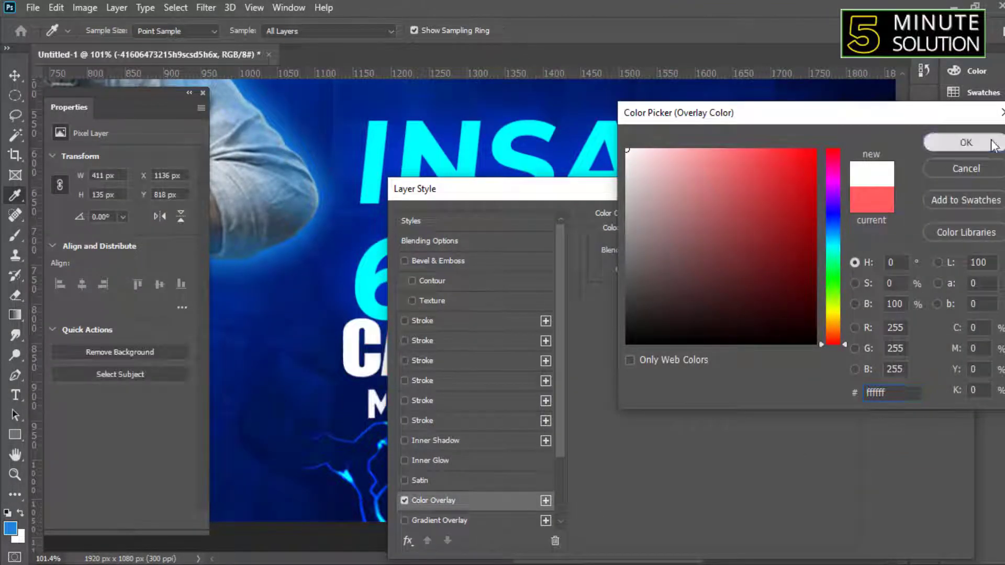
{"action": "left_click", "coordinate": [958, 143]}
{"action": "left_click", "coordinate": [918, 221]}
{"action": "scroll", "coordinate": [553, 465], "scroll_direction": "down", "scroll_amount": 3}
{"action": "key", "text": "v"}
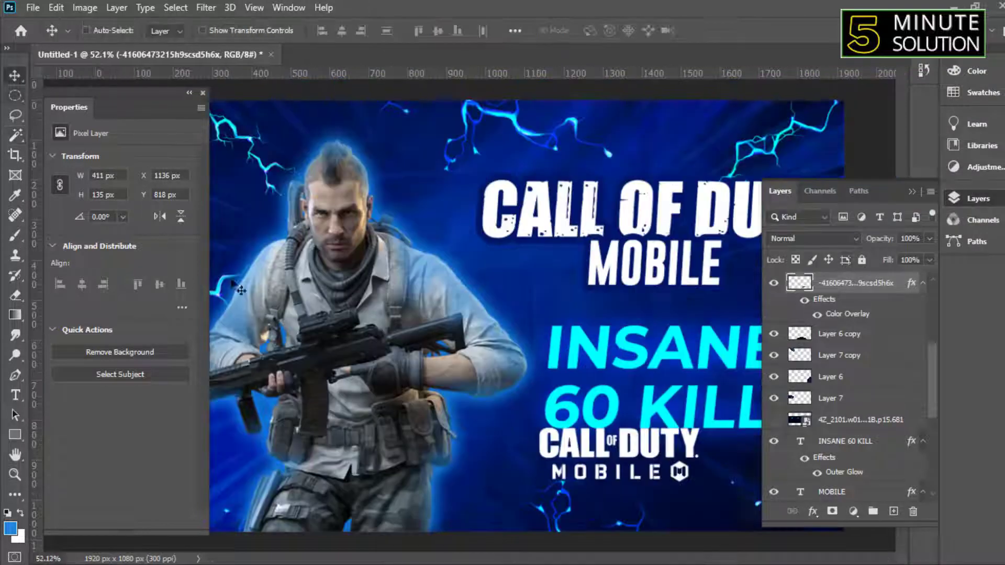
{"action": "key", "text": "ctrl+t"}
{"action": "scroll", "coordinate": [553, 465], "scroll_direction": "down", "scroll_amount": 3}
- Scale the logo down and settle it in the bottom-right corner
{"action": "left_click_drag", "start_coordinate": [541, 419], "coordinate": [589, 398]}
{"action": "scroll", "coordinate": [612, 403], "scroll_direction": "up", "scroll_amount": 4}
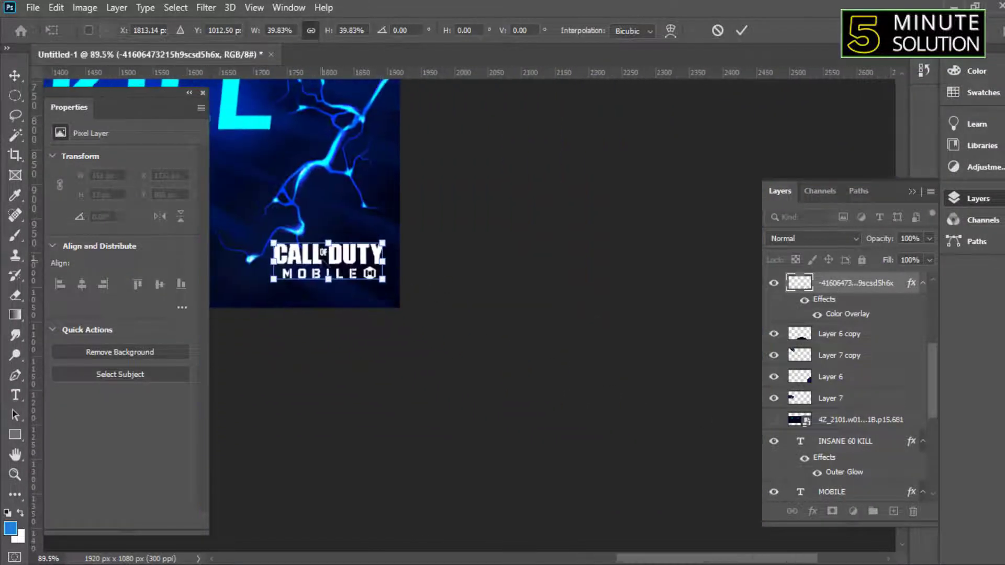
{"action": "left_click_drag", "start_coordinate": [361, 234], "coordinate": [361, 279]}
{"action": "key", "text": "Return"}
{"action": "key", "text": "ctrl+0"}
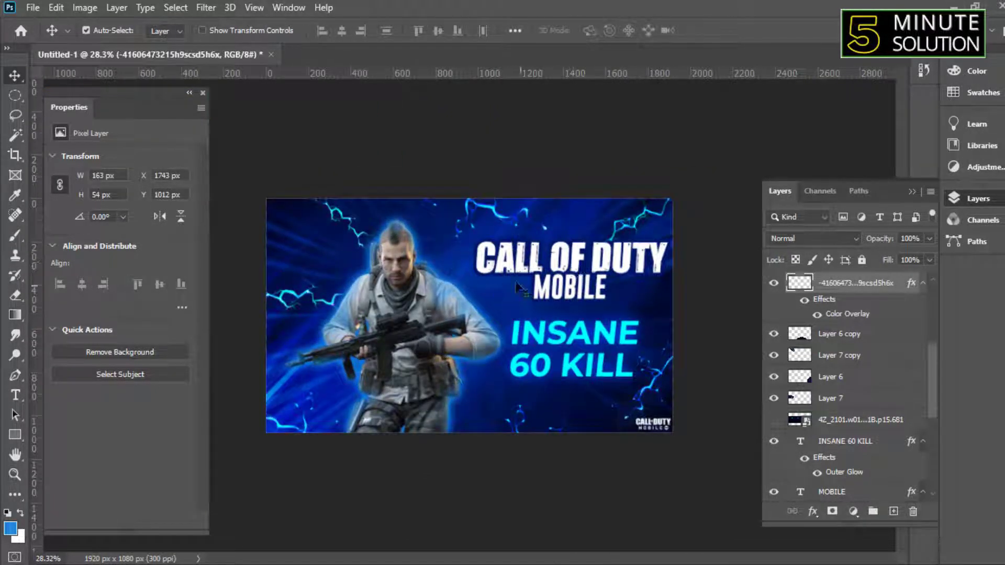
{"action": "scroll", "coordinate": [362, 317], "scroll_direction": "up", "scroll_amount": 2}
- Set MOBILE to Nominee-BlackItalic, move it under the title and resize it
{"action": "left_click", "coordinate": [628, 271]}
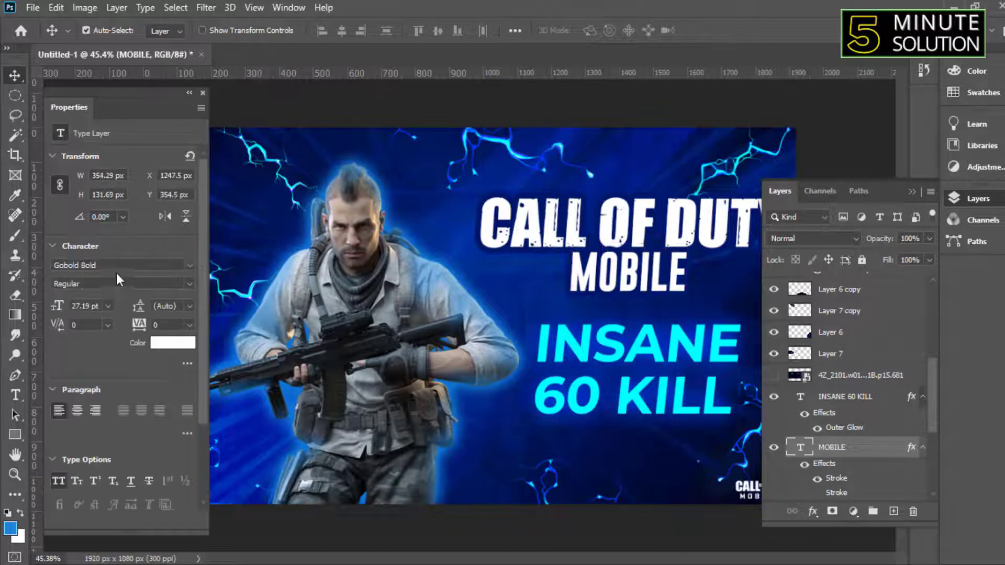
{"action": "left_click", "coordinate": [191, 266]}
{"action": "left_click", "coordinate": [283, 385]}
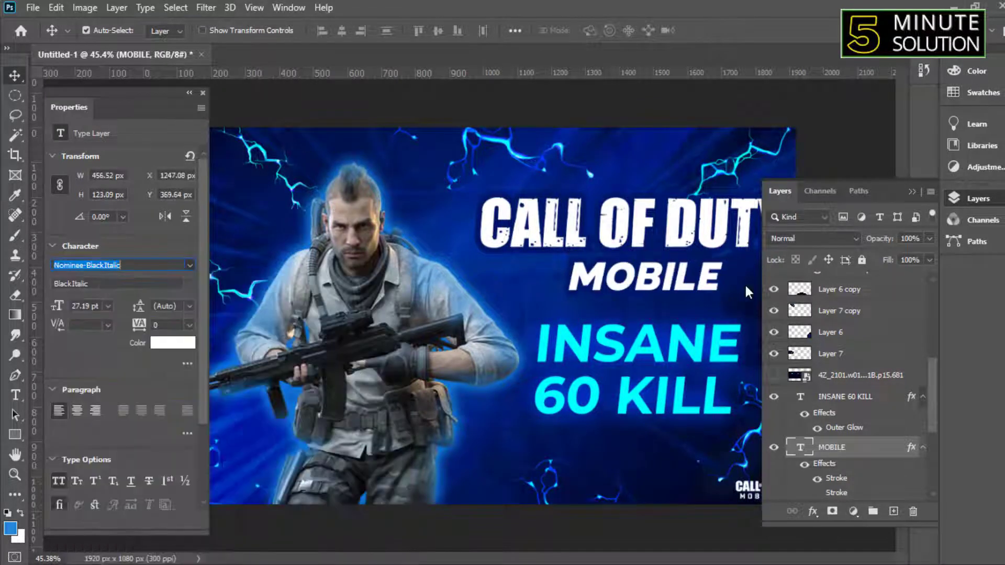
{"action": "left_click_drag", "start_coordinate": [649, 268], "coordinate": [610, 291]}
{"action": "scroll", "coordinate": [409, 315], "scroll_direction": "down", "scroll_amount": 3}
{"action": "key", "text": "ctrl+t"}
{"action": "key", "text": "Return"}
{"action": "scroll", "coordinate": [506, 330], "scroll_direction": "down", "scroll_amount": 1}
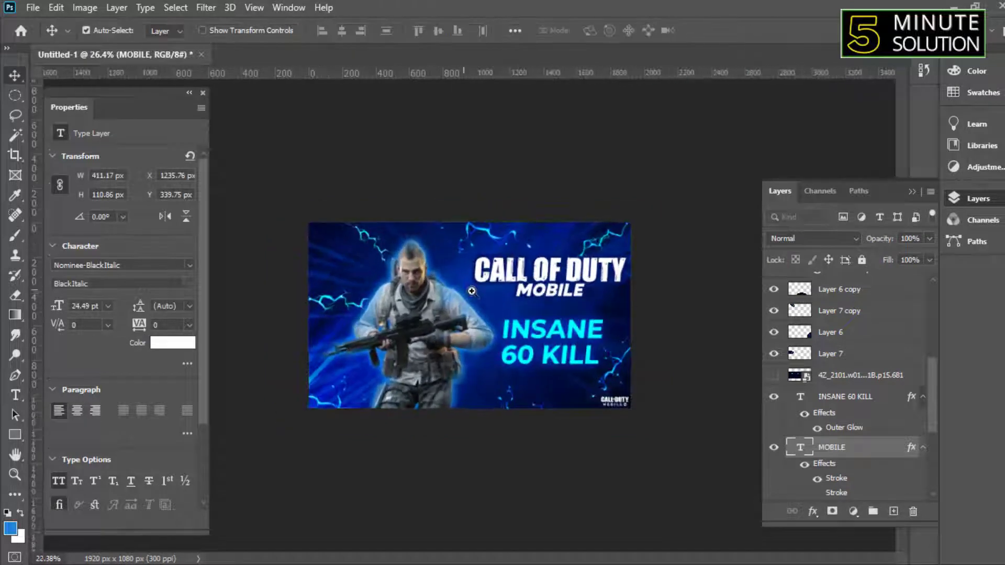
{"action": "scroll", "coordinate": [505, 330], "scroll_direction": "down", "scroll_amount": 3}
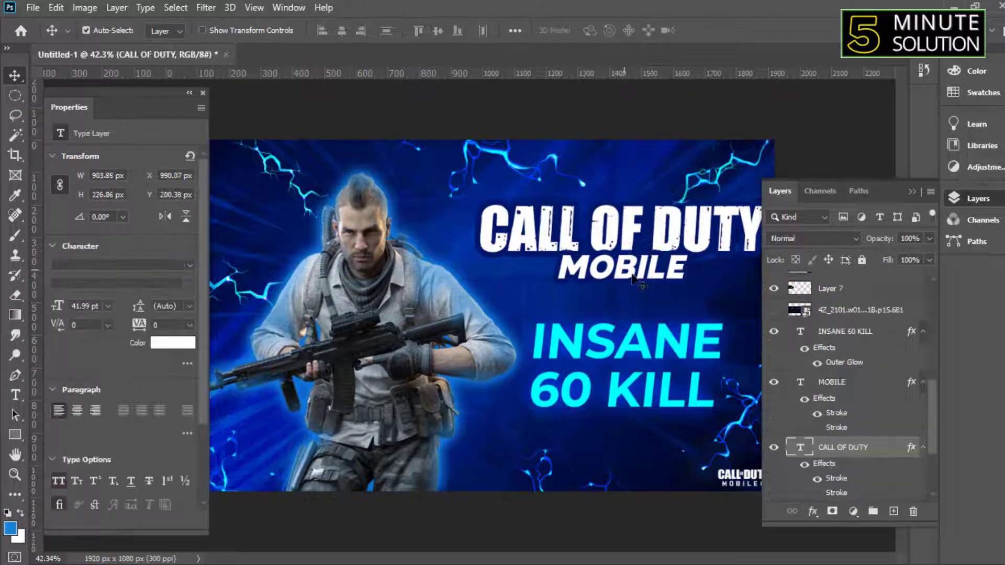
- Nudge the titles into place and give Layer 1 a blue Color Overlay sampled from the artwork
{"action": "left_click_drag", "start_coordinate": [611, 288], "coordinate": [617, 291]}
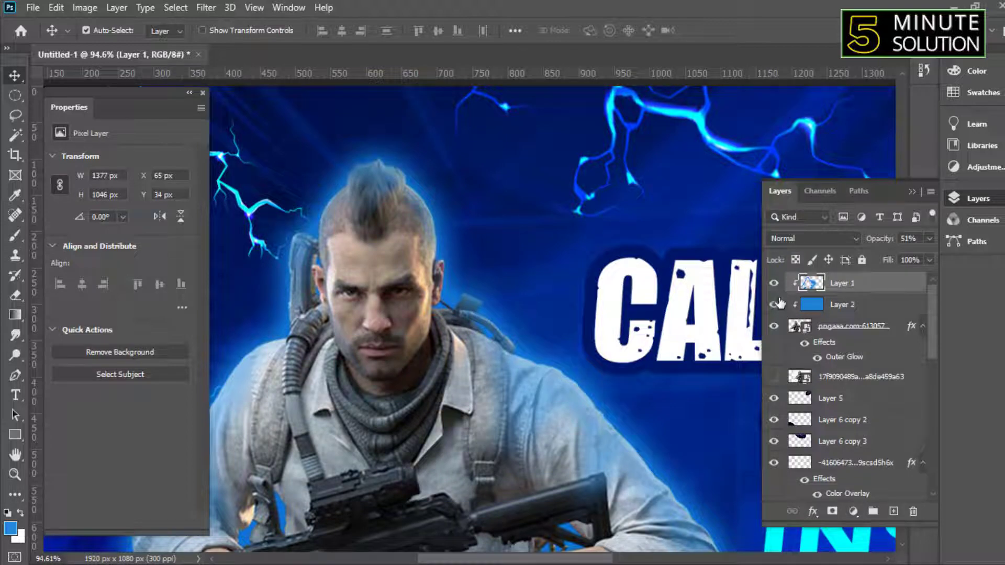
{"action": "left_click", "coordinate": [853, 511]}
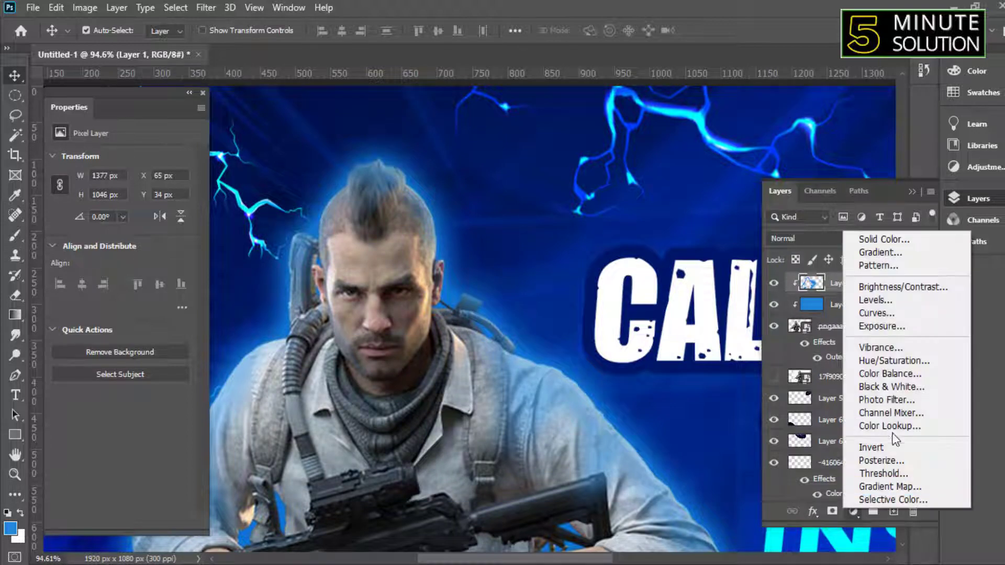
{"action": "right_click", "coordinate": [830, 277]}
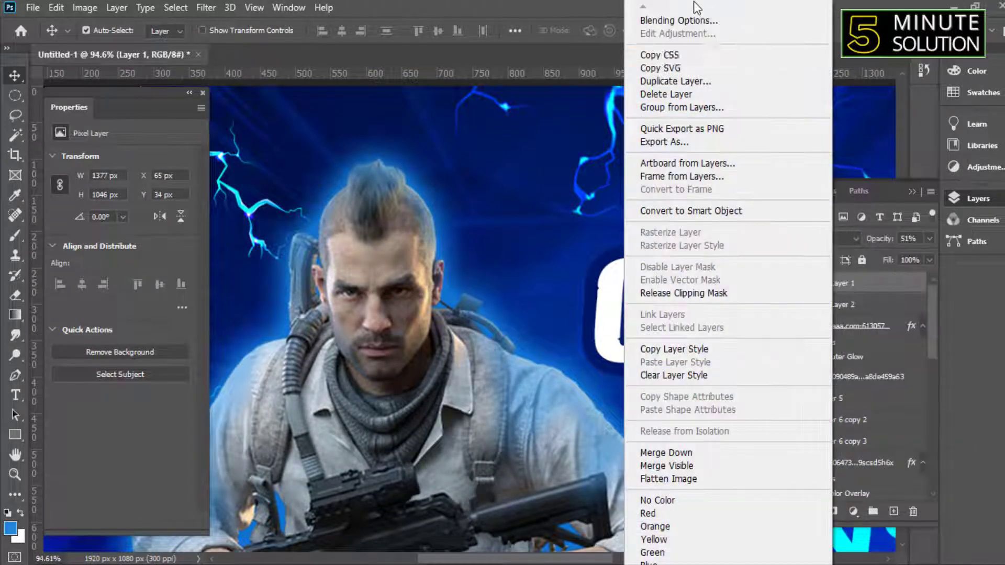
{"action": "left_click", "coordinate": [692, 21]}
{"action": "left_click", "coordinate": [434, 500]}
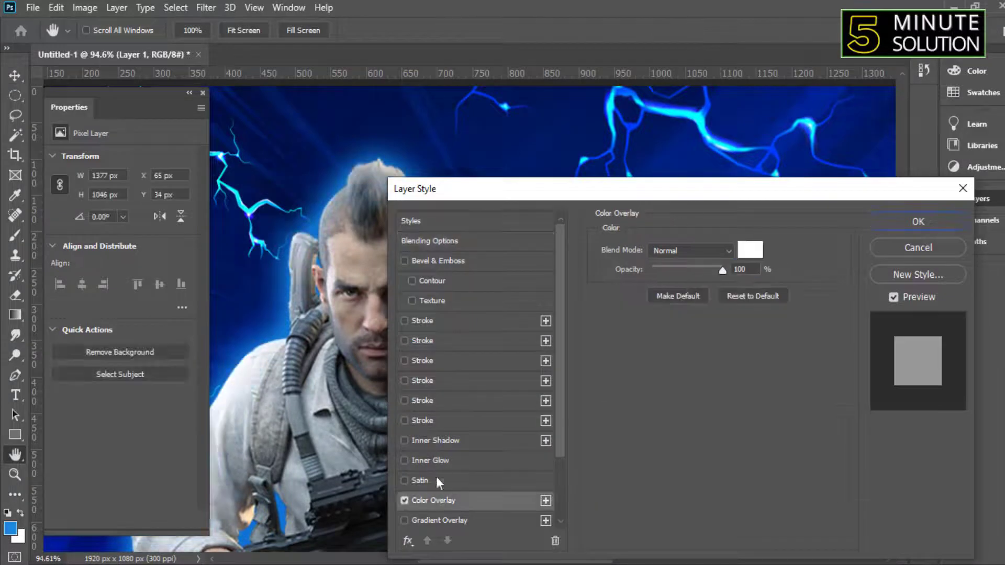
{"action": "left_click", "coordinate": [759, 250]}
{"action": "left_click", "coordinate": [348, 237]}
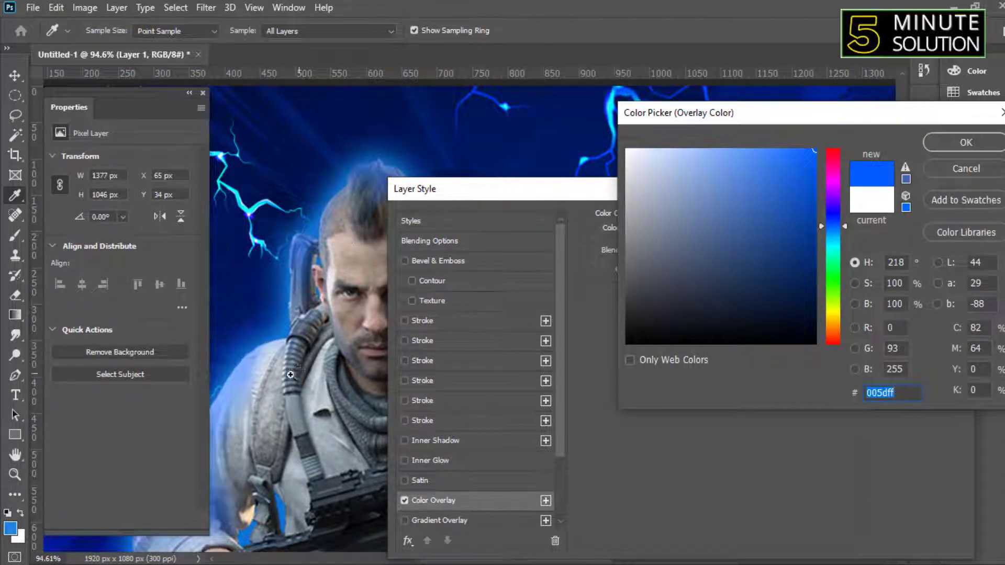
{"action": "scroll", "coordinate": [290, 375], "scroll_direction": "down", "scroll_amount": 5}
{"action": "left_click", "coordinate": [965, 143]}
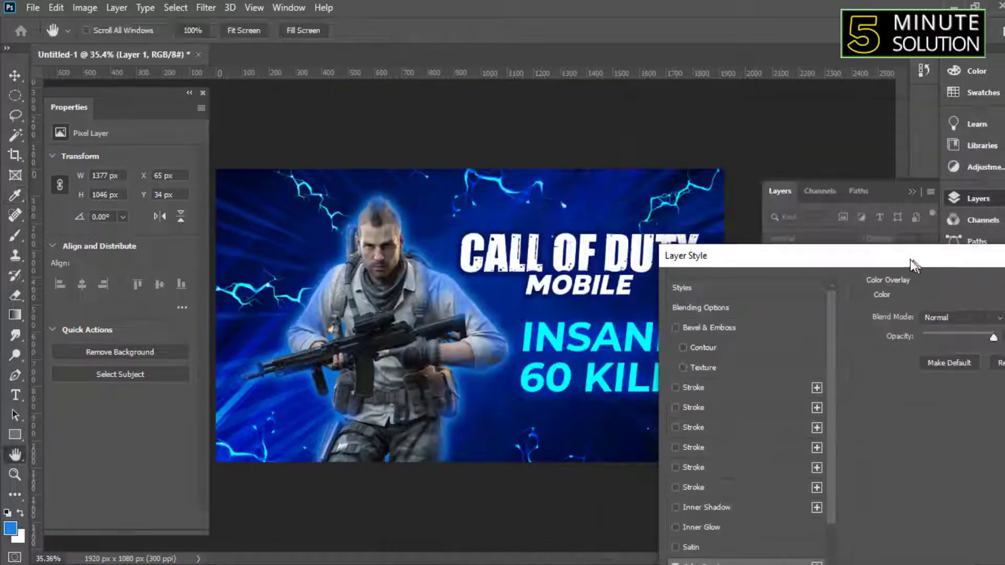
- Change Layer 1's overlay colour to a lighter blue (#4e8fff)
{"action": "left_click_drag", "start_coordinate": [414, 188], "coordinate": [654, 251]}
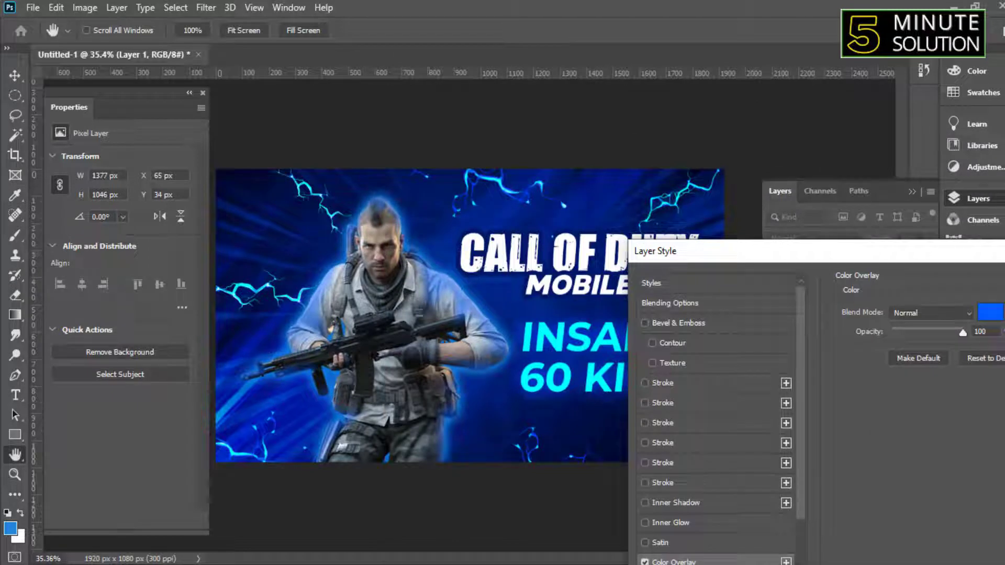
{"action": "left_click", "coordinate": [1000, 310]}
{"action": "left_click", "coordinate": [741, 150]}
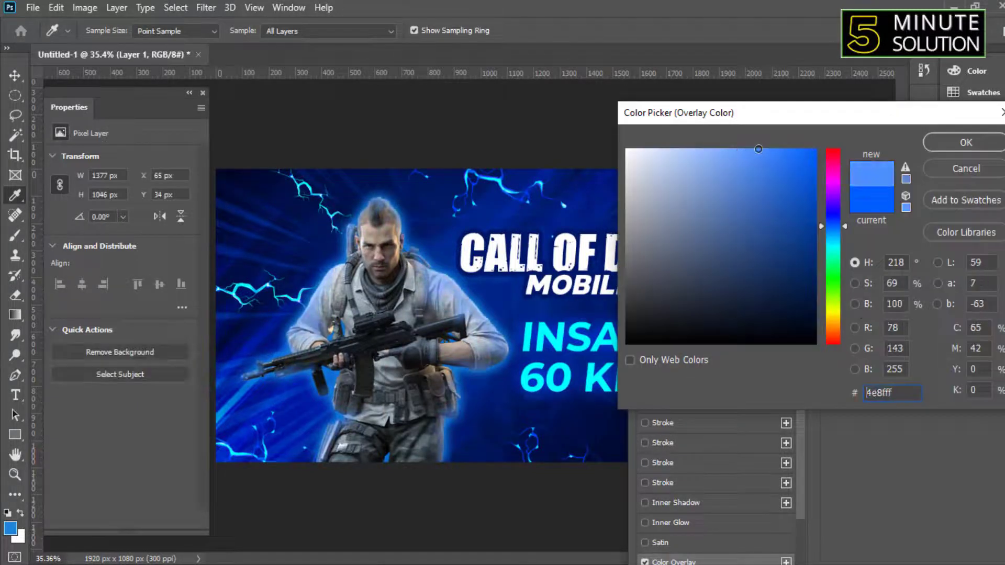
{"action": "scroll", "coordinate": [366, 321], "scroll_direction": "down", "scroll_amount": 3}
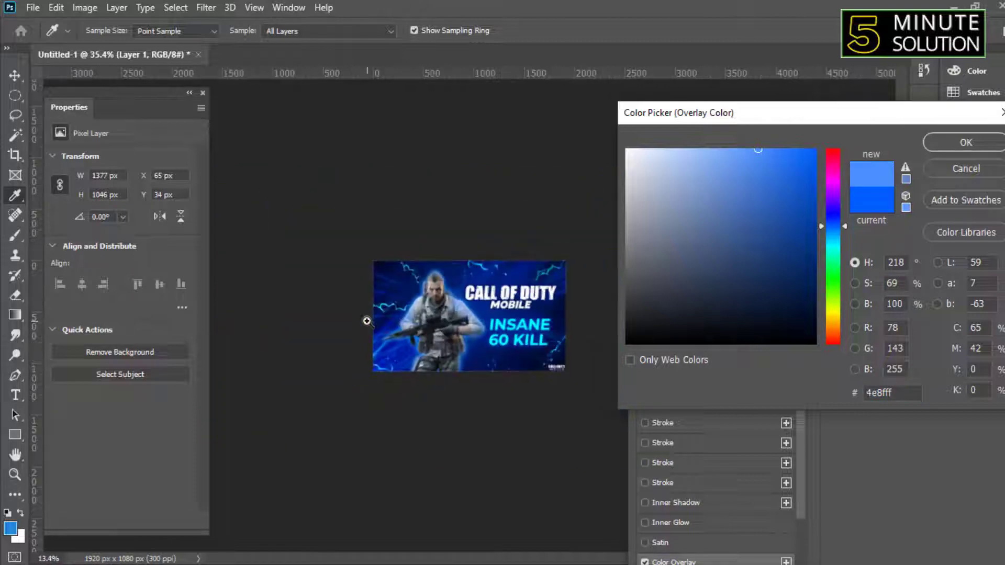
{"action": "scroll", "coordinate": [366, 321], "scroll_direction": "up", "scroll_amount": 3}
{"action": "left_click", "coordinate": [966, 143]}
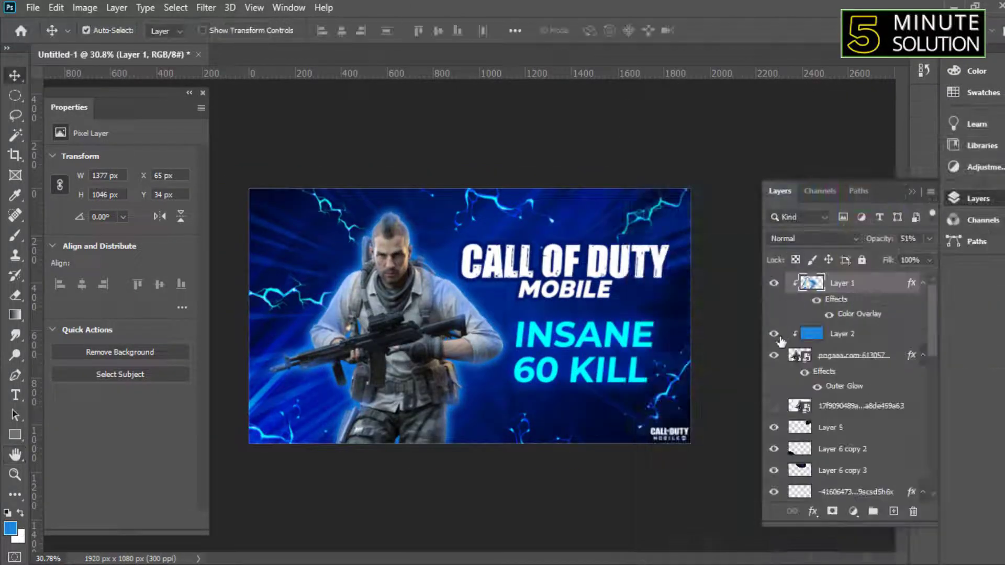
{"action": "scroll", "coordinate": [366, 251], "scroll_direction": "up", "scroll_amount": 3}
{"action": "scroll", "coordinate": [366, 251], "scroll_direction": "down", "scroll_amount": 2}
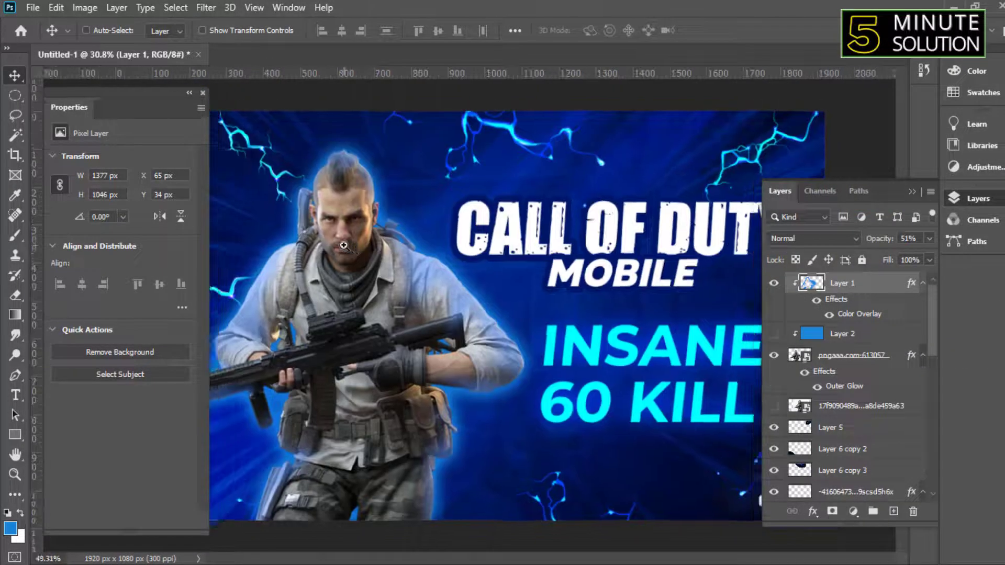